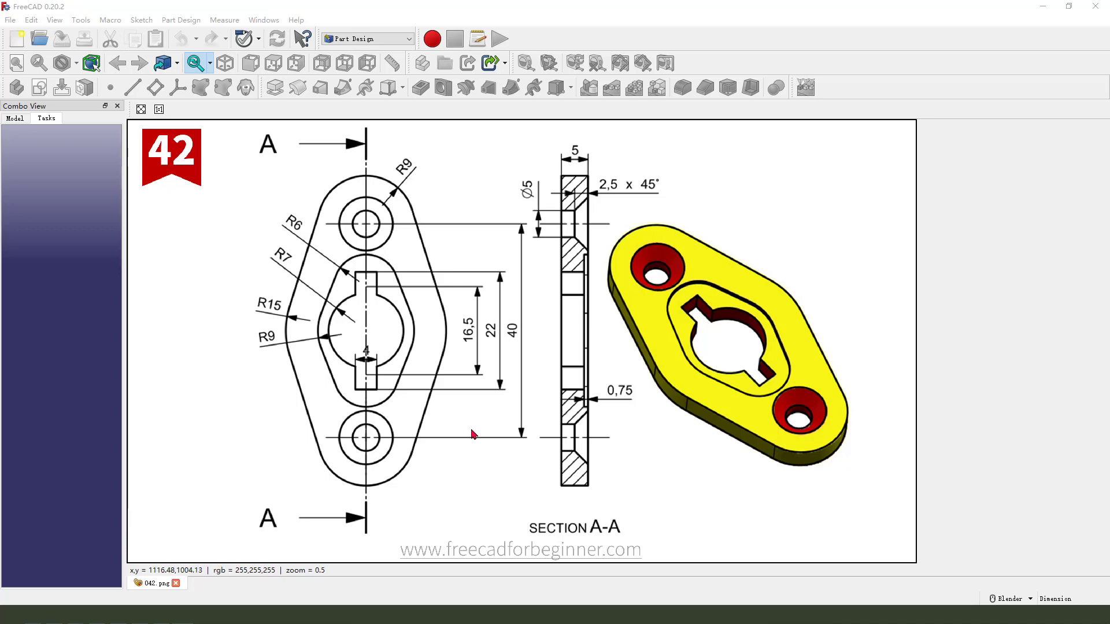
Start a new empty Part Design document after viewing the reference drawing.
{"action": "mouse_move", "coordinate": [604, 262]}
{"action": "left_mouse_down"}
{"action": "mouse_move", "coordinate": [815, 465]}
{"action": "mouse_move", "coordinate": [620, 267]}
{"action": "left_mouse_up"}
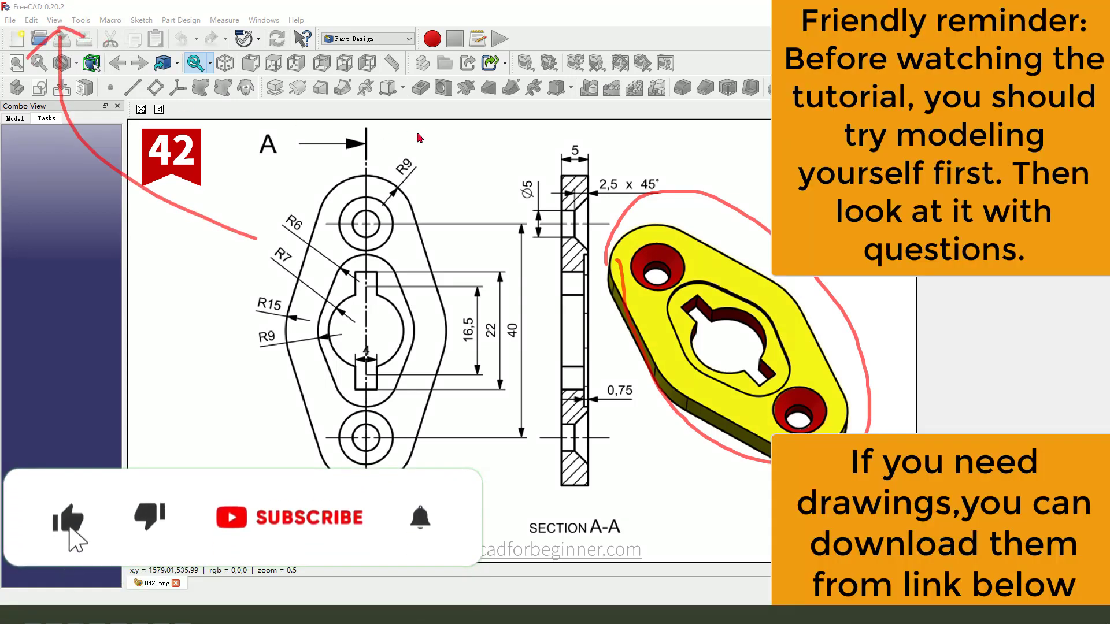
Create a new document and tile it beside the reference drawing.
{"action": "left_click", "coordinate": [17, 39]}
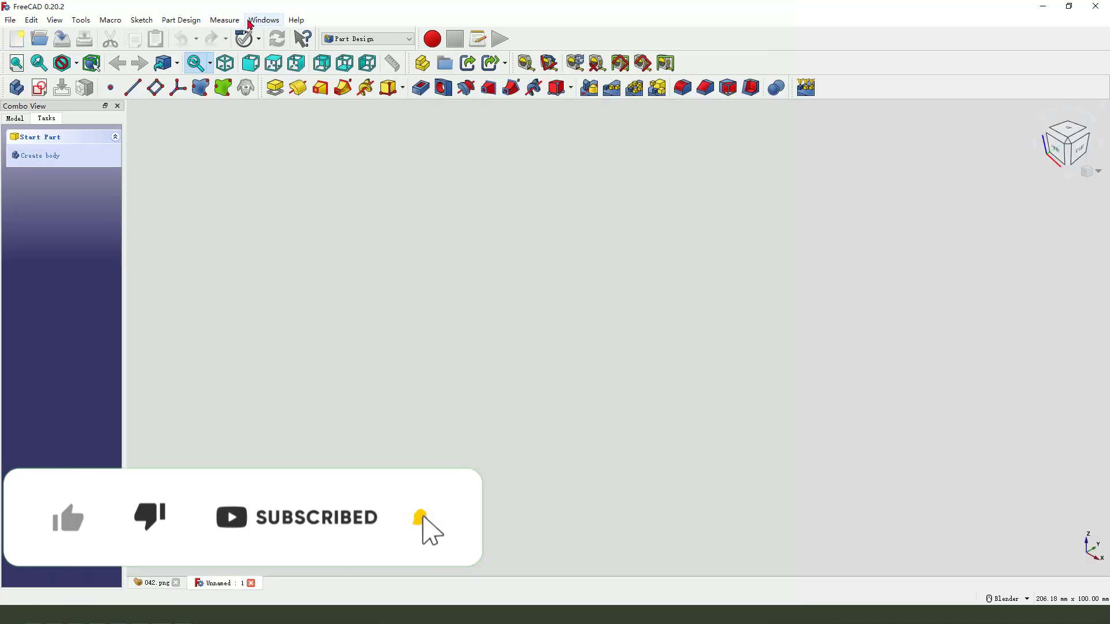
{"action": "left_click", "coordinate": [249, 23]}
{"action": "left_click", "coordinate": [273, 63]}
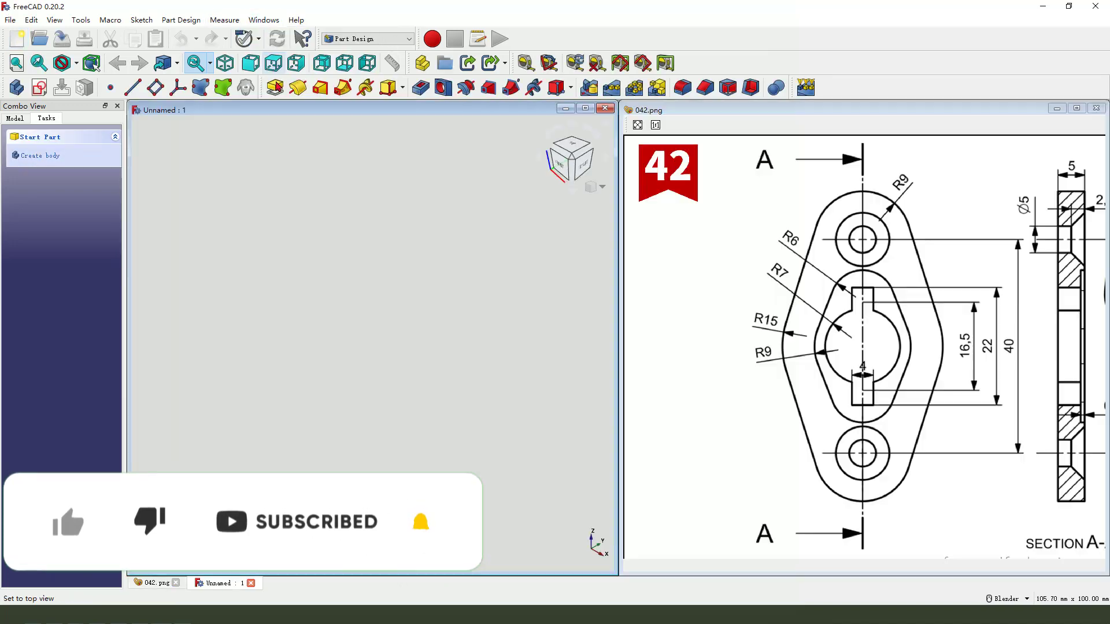
Create a body and start a sketch, orbiting to inspect the base planes.
{"action": "left_click", "coordinate": [16, 87]}
{"action": "left_click", "coordinate": [39, 87]}
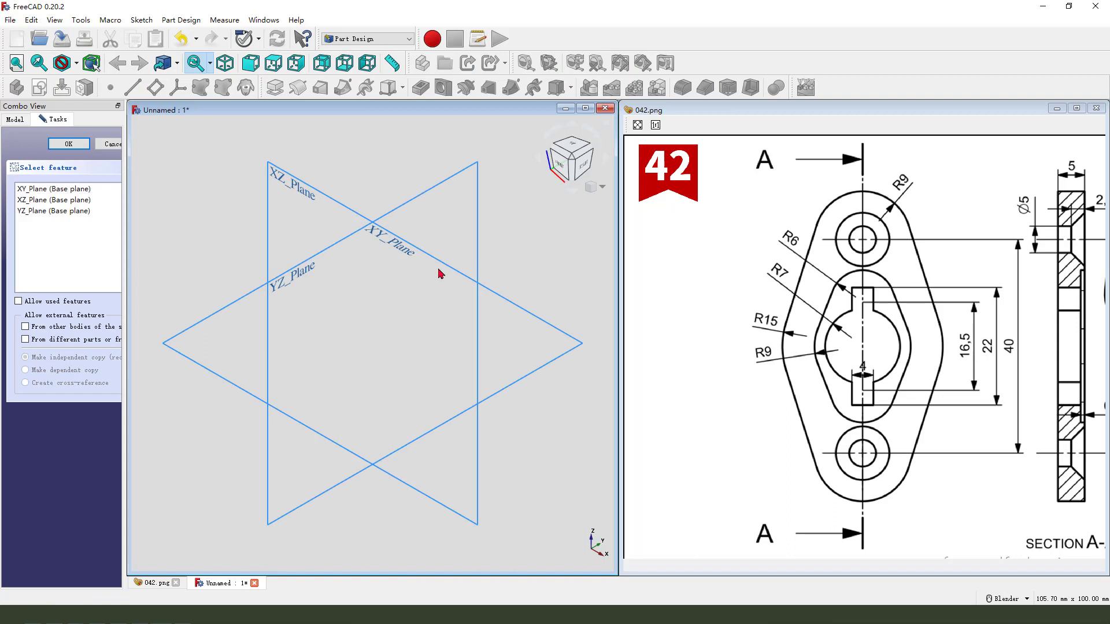
{"action": "middle_click_drag", "start_coordinate": [360, 287], "coordinate": [506, 297]}
{"action": "left_click_drag", "start_coordinate": [871, 384], "coordinate": [833, 394]}
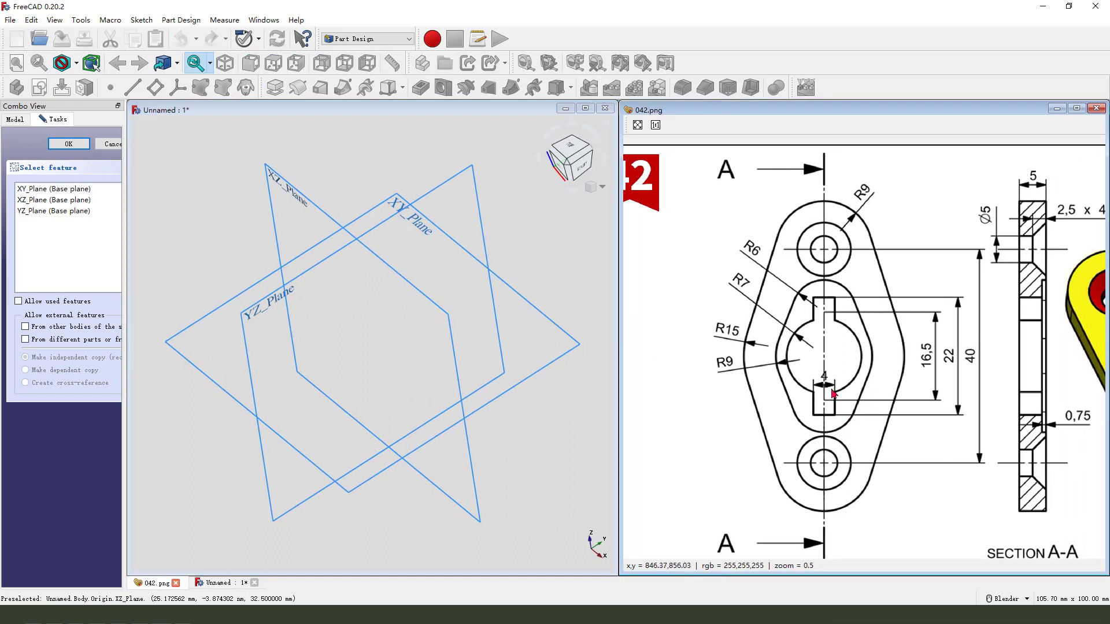
{"action": "left_click_drag", "start_coordinate": [745, 319], "coordinate": [794, 213]}
{"action": "mouse_move", "coordinate": [877, 231]}
{"action": "left_mouse_down"}
{"action": "mouse_move", "coordinate": [915, 412]}
{"action": "mouse_move", "coordinate": [829, 518]}
{"action": "mouse_move", "coordinate": [768, 323]}
{"action": "left_mouse_up"}
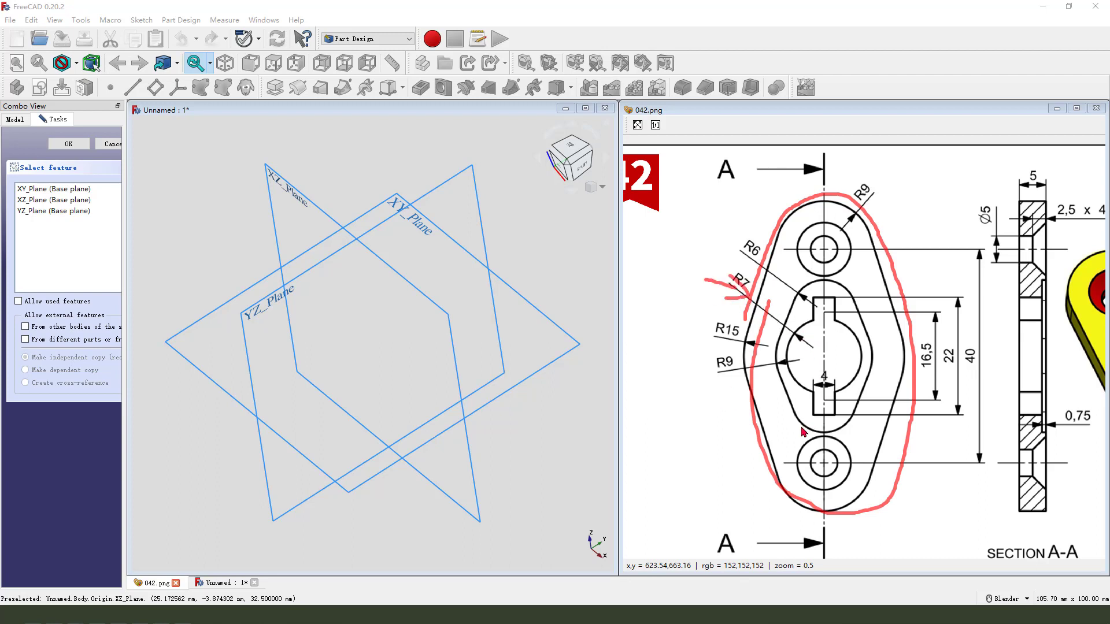
{"action": "mouse_move", "coordinate": [417, 163]}
{"action": "middle_mouse_down"}
{"action": "mouse_move", "coordinate": [428, 251]}
{"action": "mouse_move", "coordinate": [384, 182]}
{"action": "middle_mouse_up"}
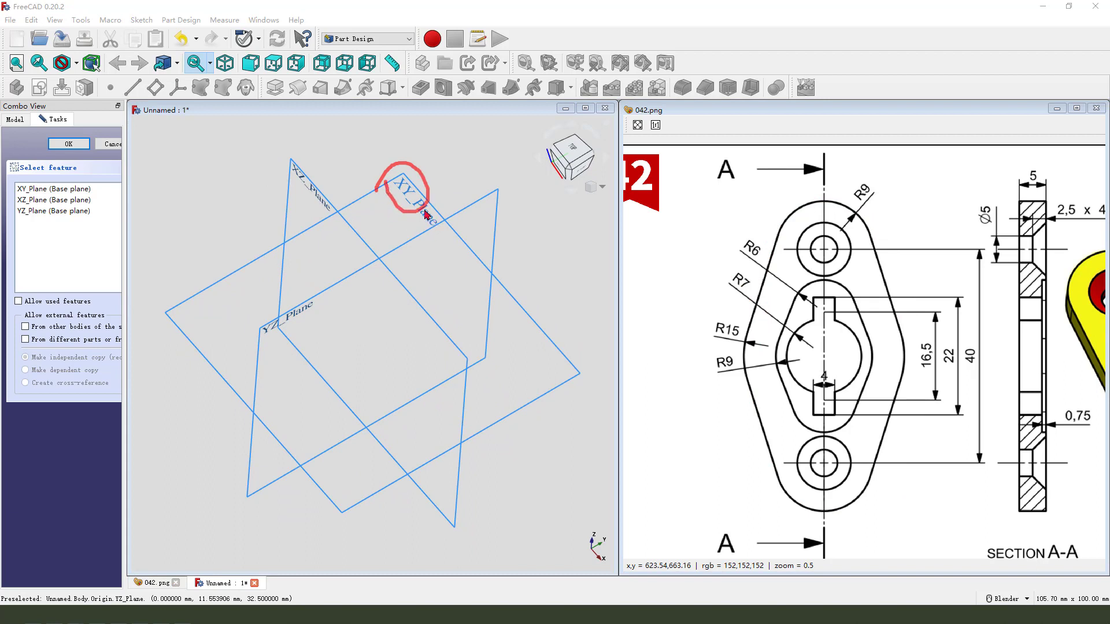
{"action": "left_click_drag", "start_coordinate": [425, 214], "coordinate": [715, 289]}
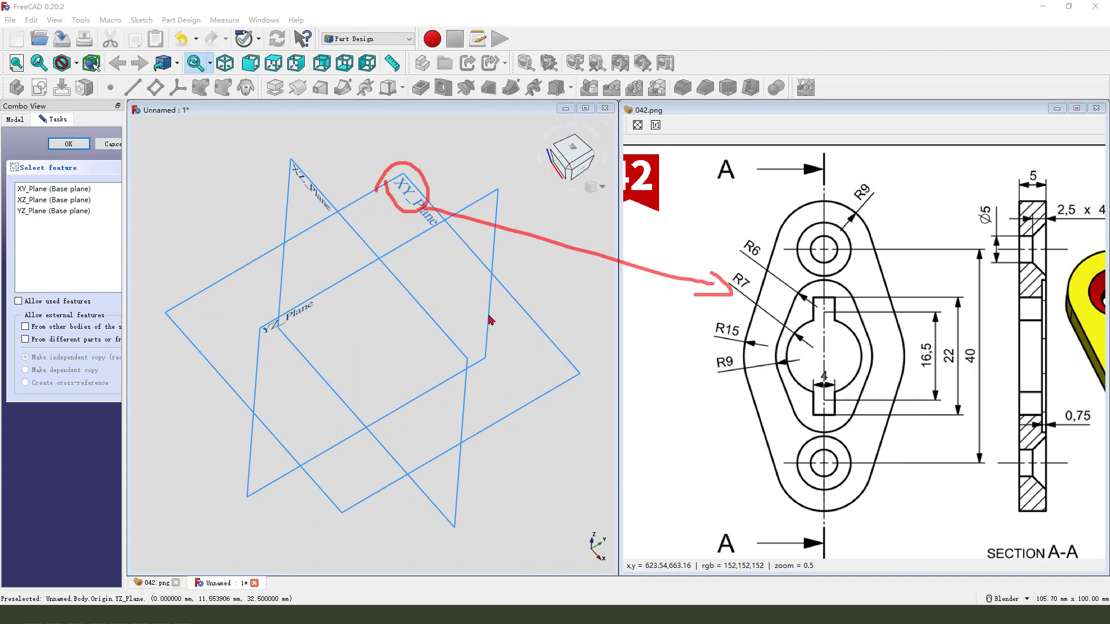
Place the sketch on the XY_Plane.
{"action": "left_click", "coordinate": [431, 223]}
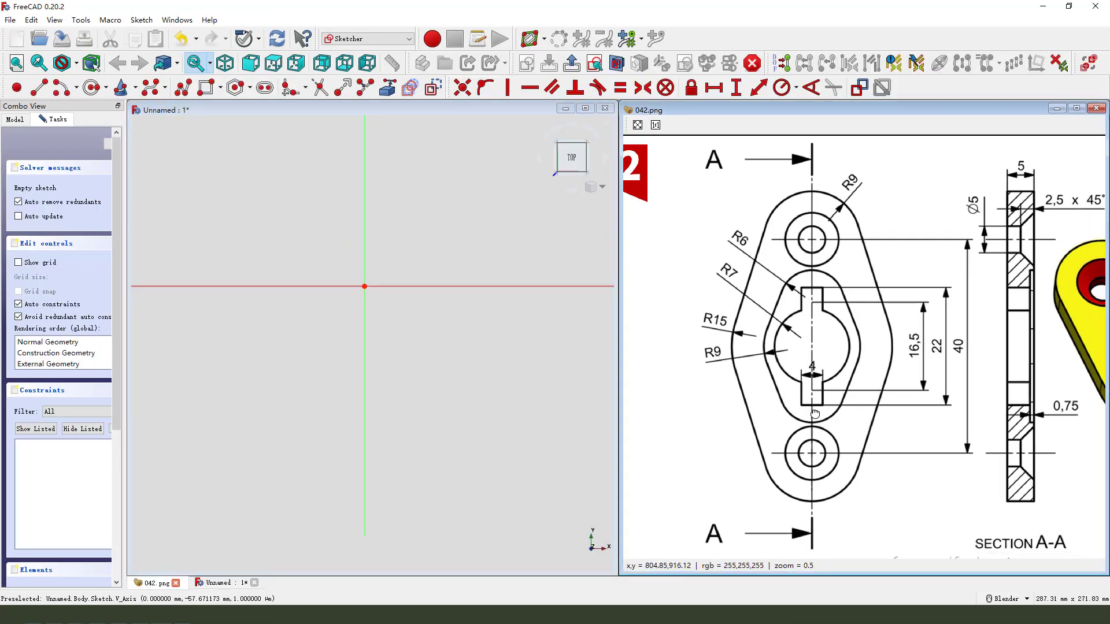
{"action": "left_click_drag", "start_coordinate": [815, 412], "coordinate": [806, 409]}
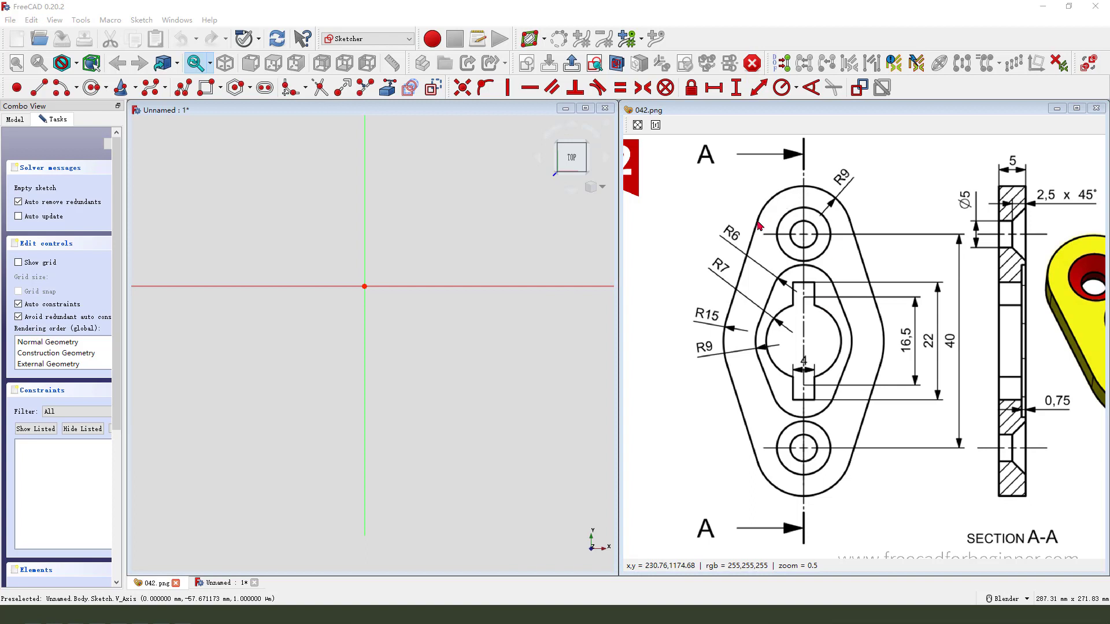
{"action": "mouse_move", "coordinate": [754, 463]}
{"action": "left_mouse_down"}
{"action": "mouse_move", "coordinate": [808, 496]}
{"action": "mouse_move", "coordinate": [846, 473]}
{"action": "left_mouse_up"}
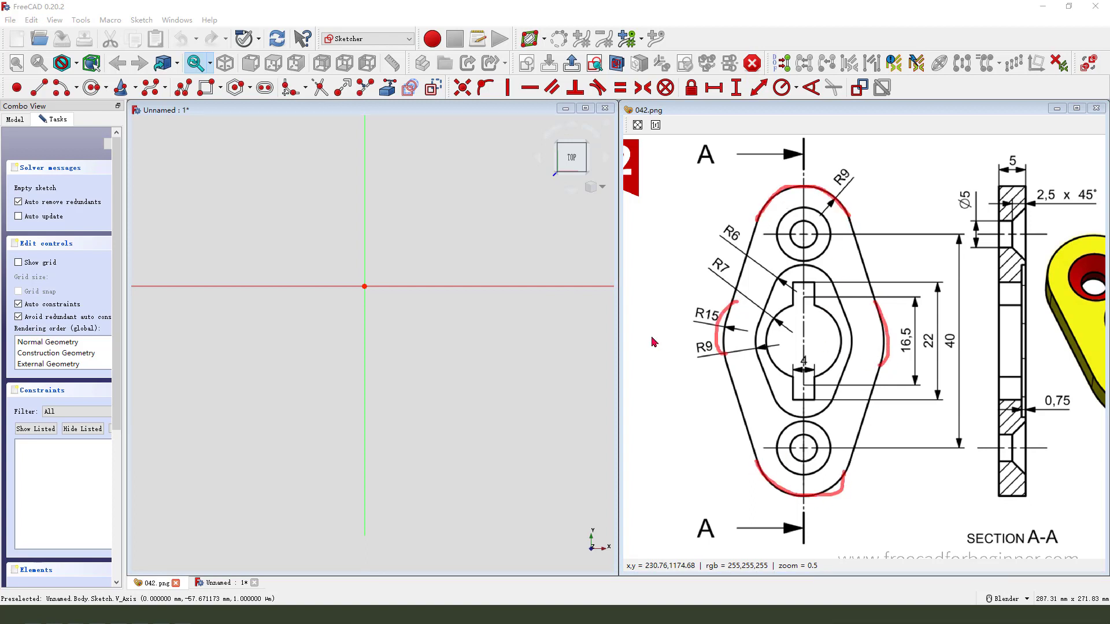
{"action": "left_click_drag", "start_coordinate": [760, 229], "coordinate": [736, 303]}
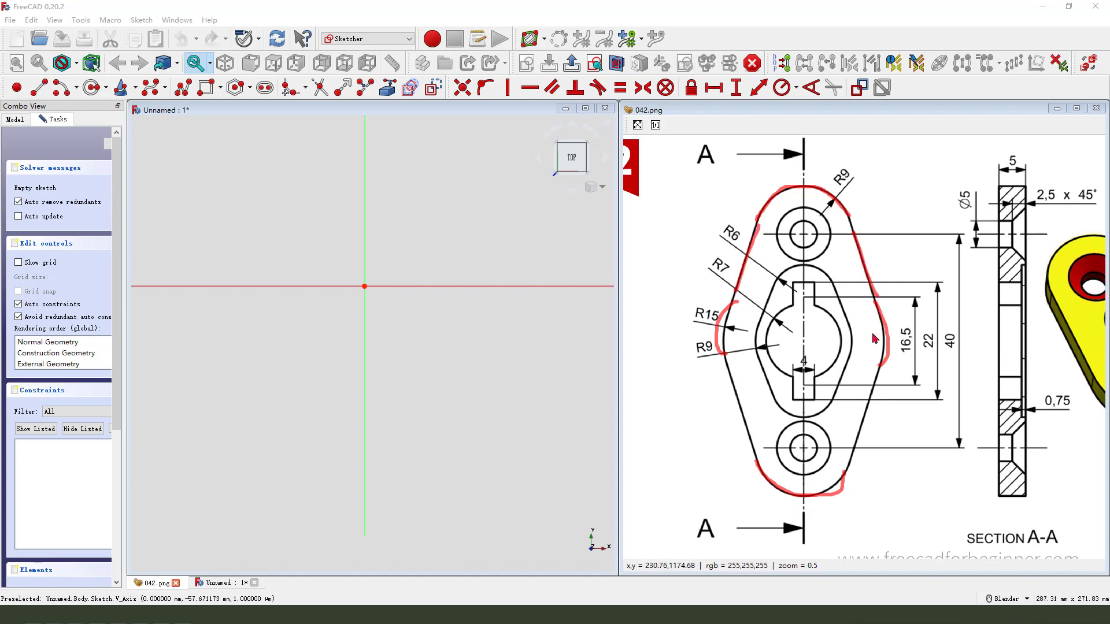
{"action": "left_click_drag", "start_coordinate": [872, 397], "coordinate": [841, 482]}
{"action": "key", "text": "Escape"}
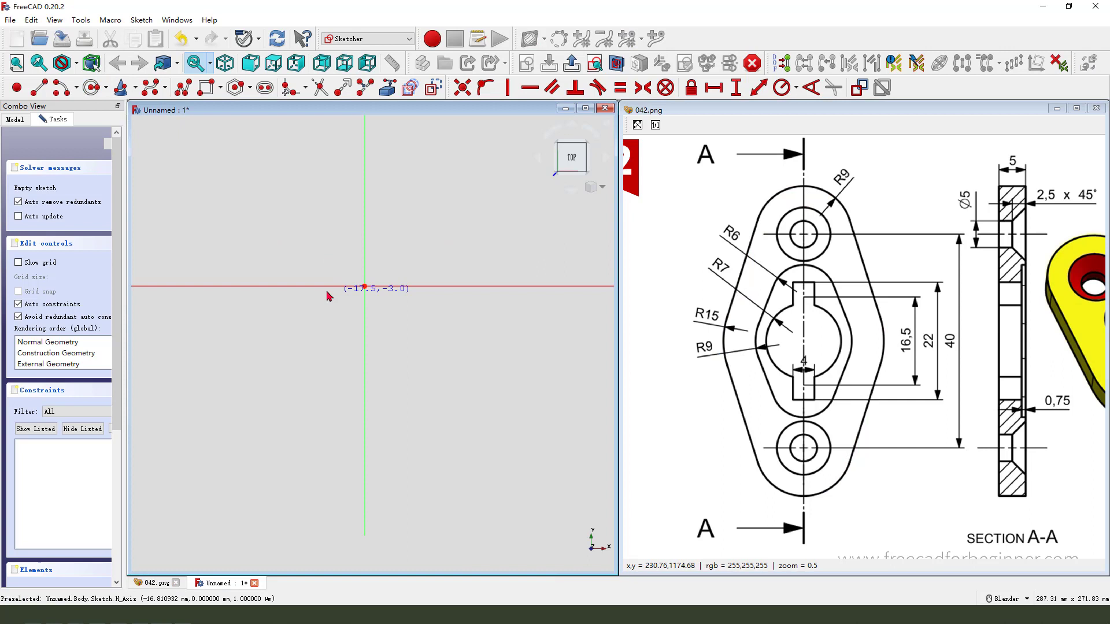
Draw left and right circles on the horizontal axis and a larger circle at the origin.
{"action": "left_click", "coordinate": [91, 87]}
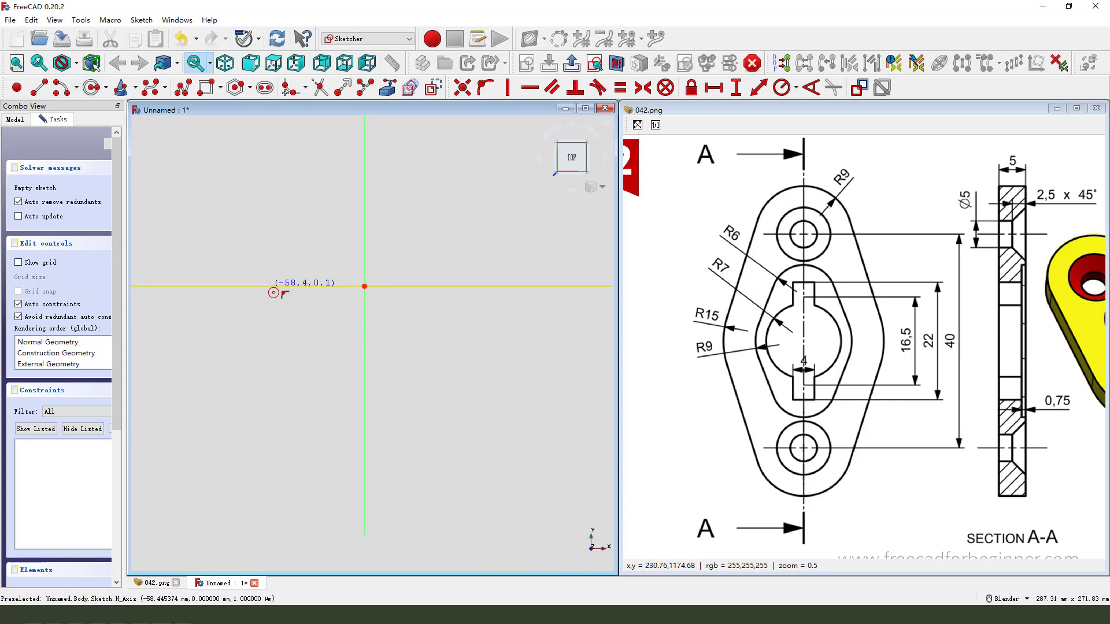
{"action": "left_click", "coordinate": [267, 286]}
{"action": "left_click", "coordinate": [268, 308]}
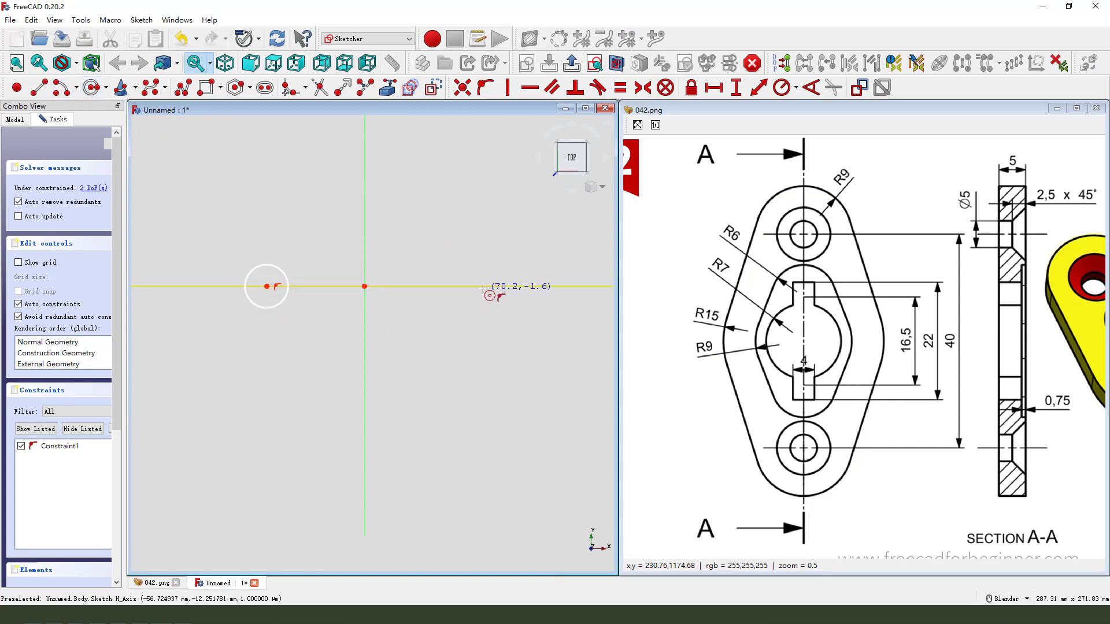
{"action": "left_click", "coordinate": [483, 287]}
{"action": "left_click", "coordinate": [482, 315]}
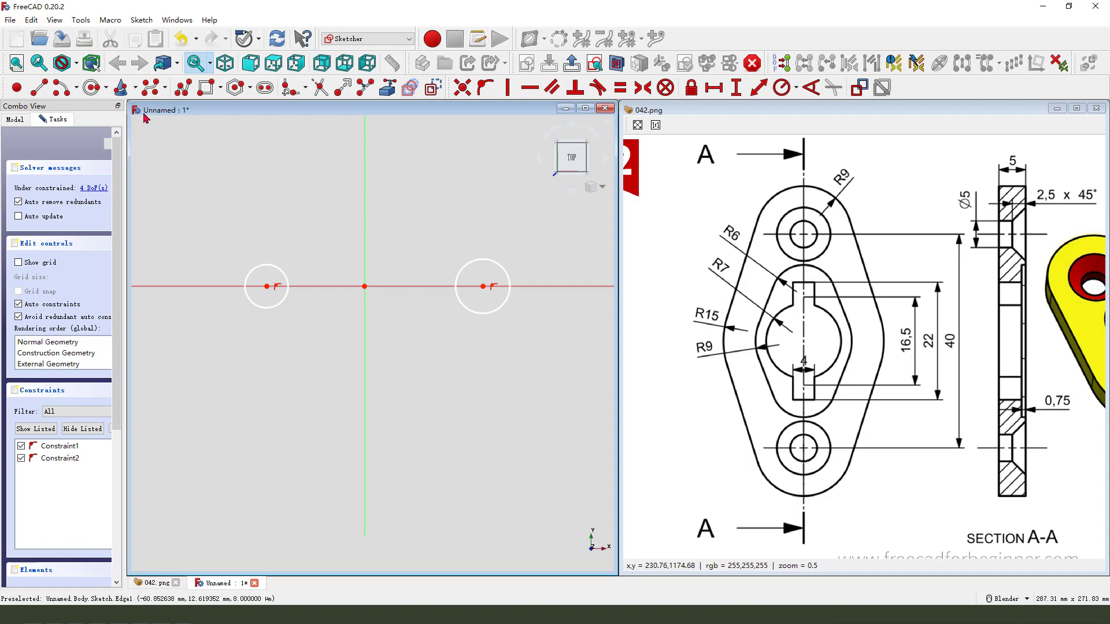
{"action": "left_click", "coordinate": [364, 287]}
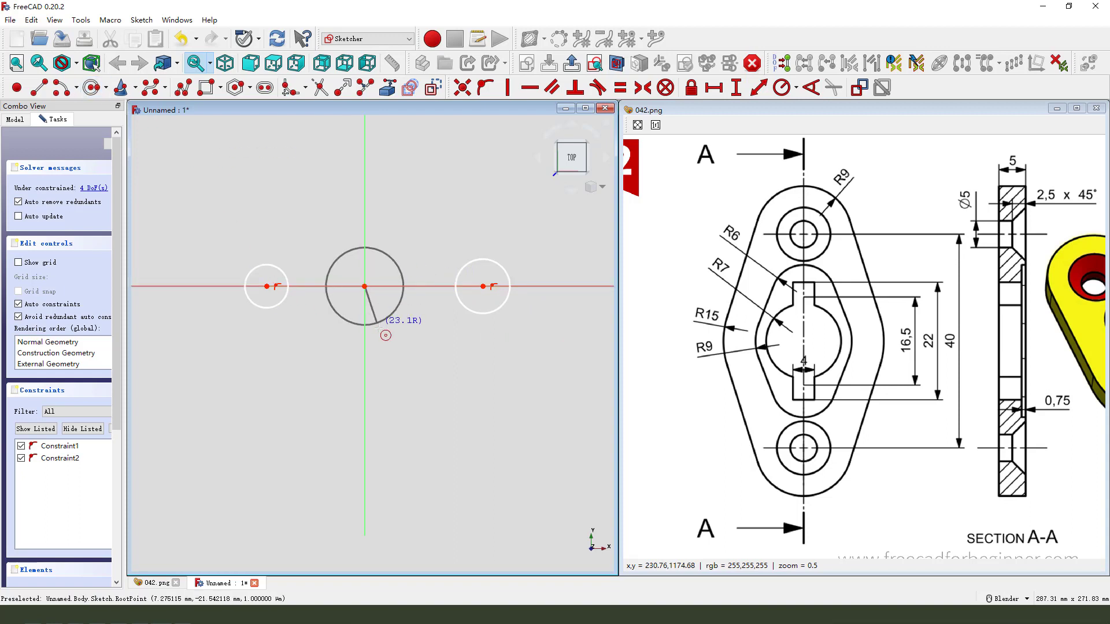
{"action": "left_click", "coordinate": [386, 343]}
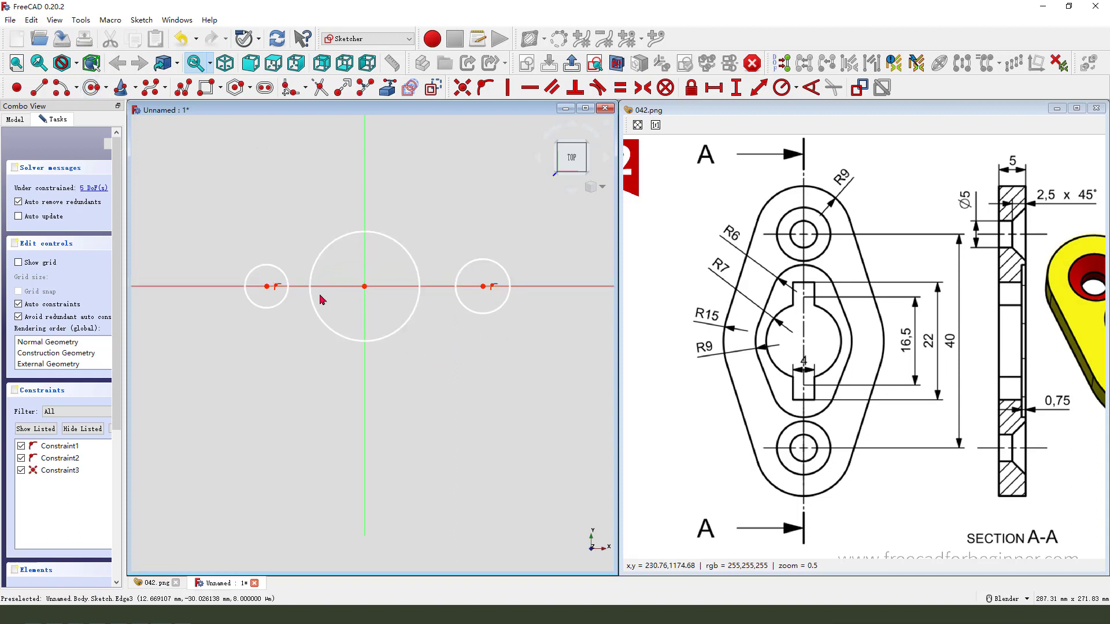
Make the two side circle centres symmetric about the origin.
{"action": "left_click", "coordinate": [266, 286]}
{"action": "left_click", "coordinate": [484, 287]}
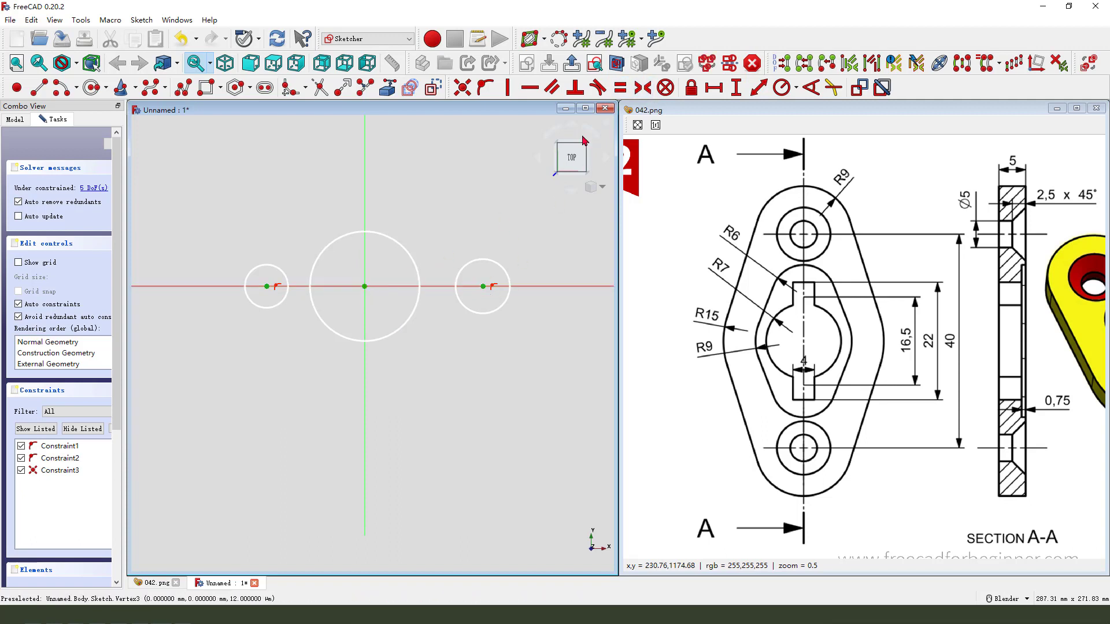
{"action": "left_click", "coordinate": [643, 88]}
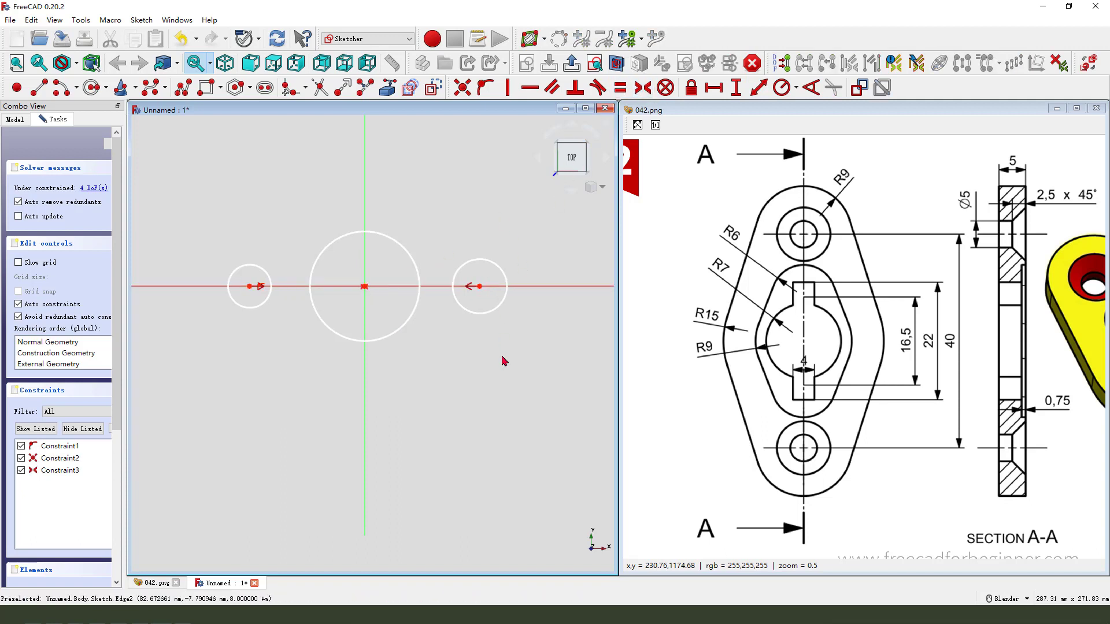
{"action": "left_click", "coordinate": [251, 286]}
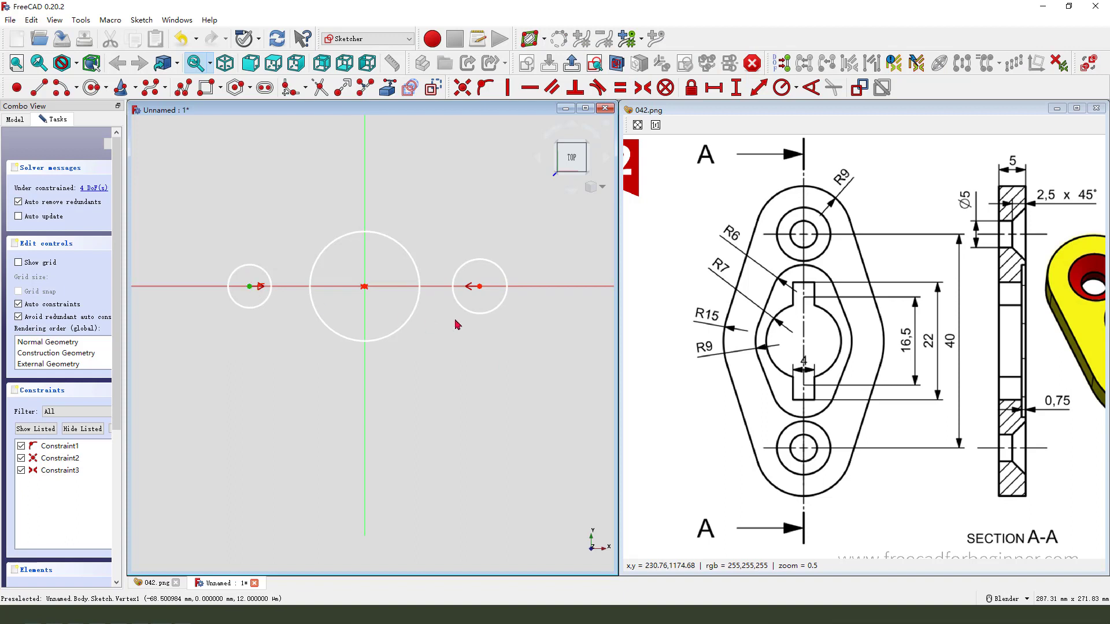
Set a 40 mm horizontal distance between side centres and shrink the left circle.
{"action": "left_click", "coordinate": [714, 88]}
{"action": "type", "text": "40"}
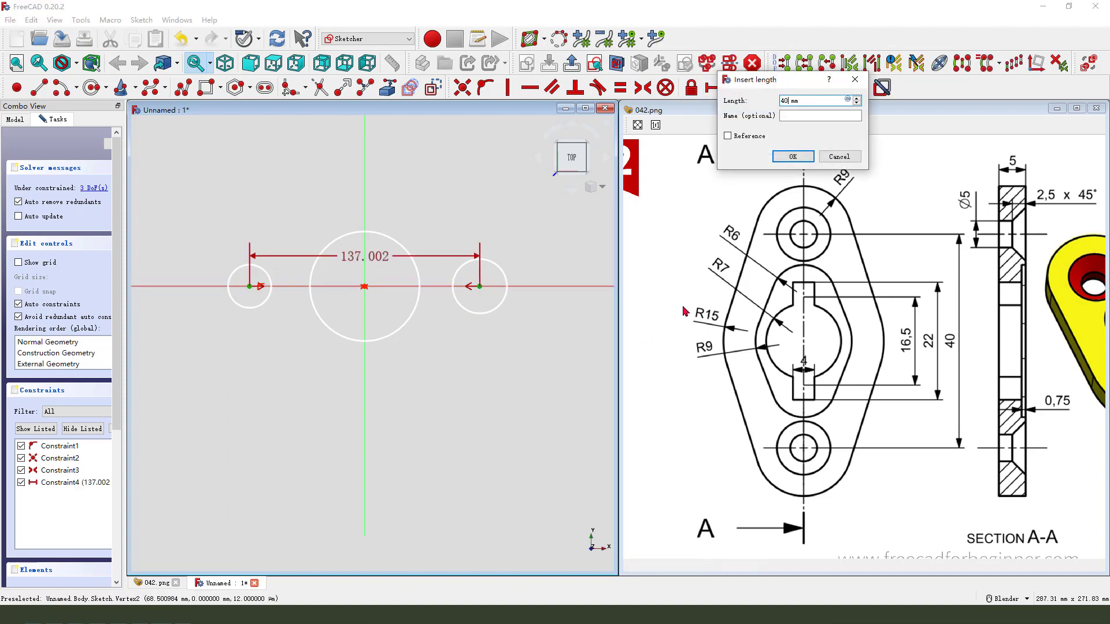
{"action": "key", "text": "Return"}
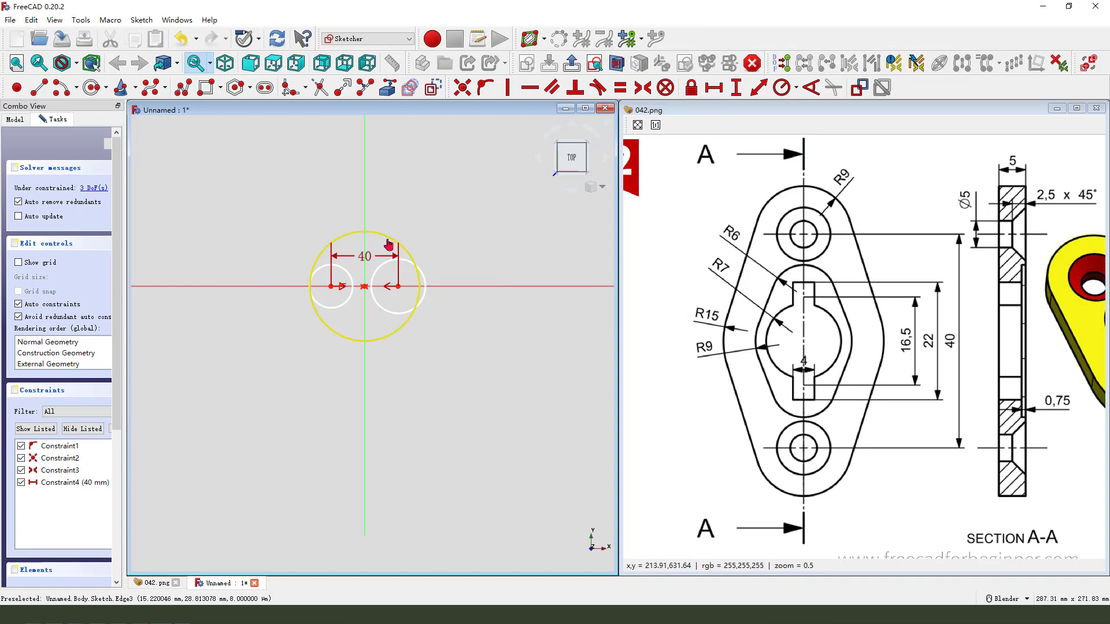
{"action": "scroll", "coordinate": [378, 281], "scroll_direction": "up", "scroll_amount": 4}
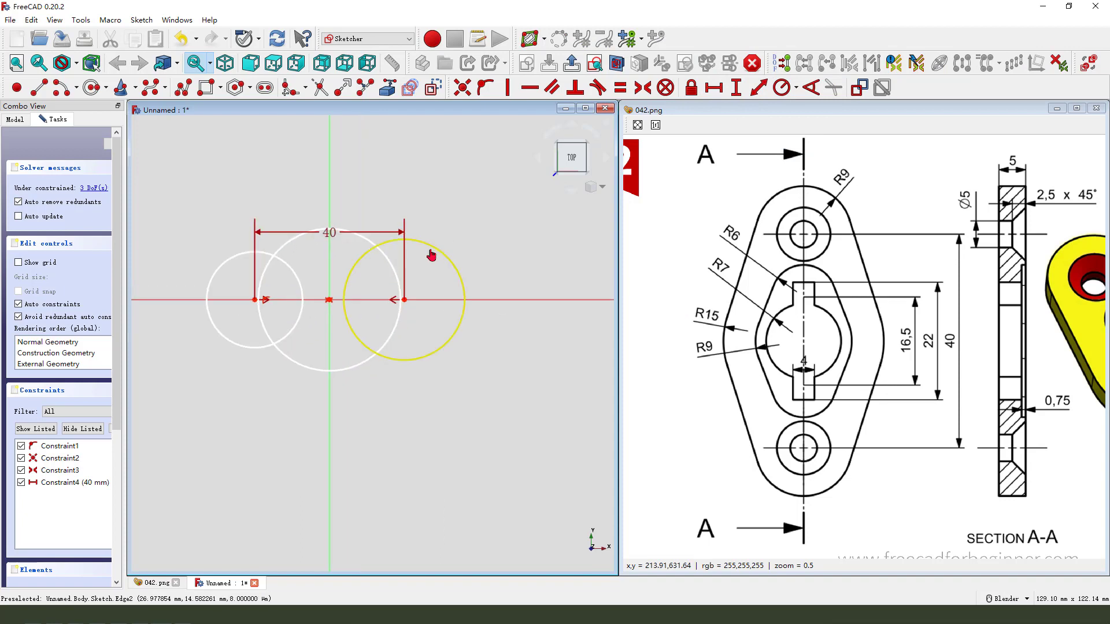
{"action": "scroll", "coordinate": [268, 249], "scroll_direction": "up", "scroll_amount": 2}
{"action": "left_click_drag", "start_coordinate": [252, 258], "coordinate": [317, 272]}
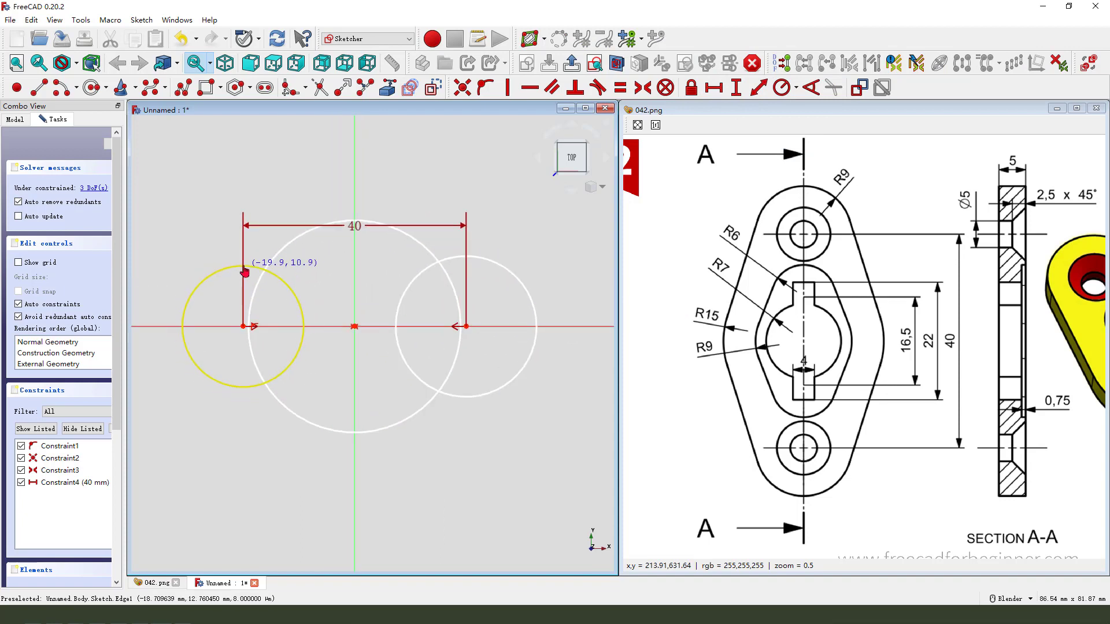
Draw four upper and lower lines linking the central circle to both side circles.
{"action": "left_click", "coordinate": [39, 87]}
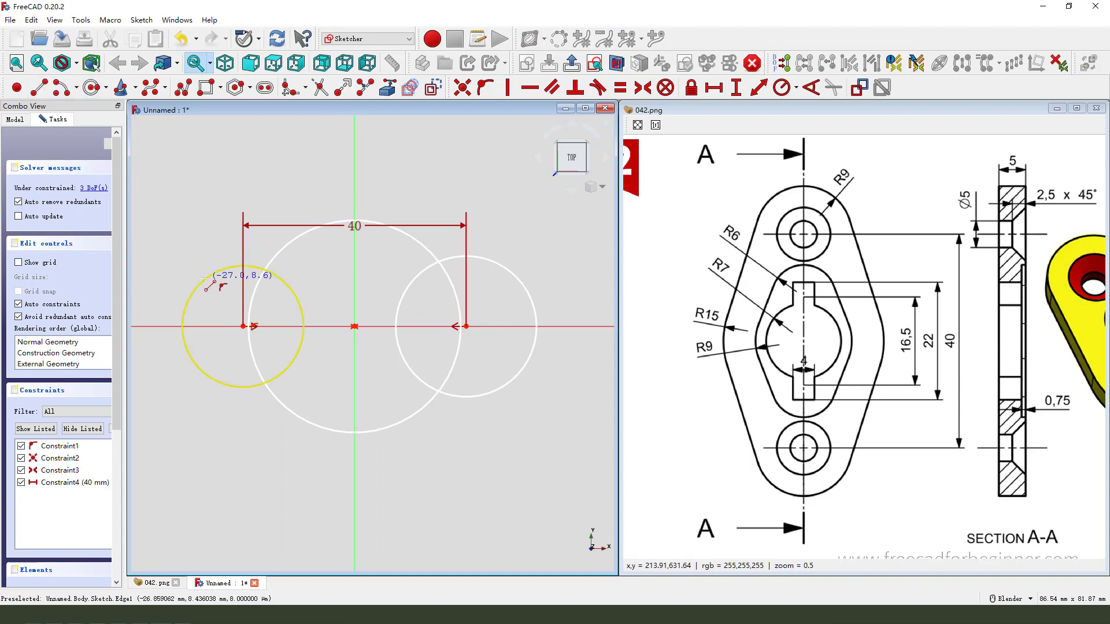
{"action": "left_click", "coordinate": [217, 277]}
{"action": "left_click", "coordinate": [308, 231]}
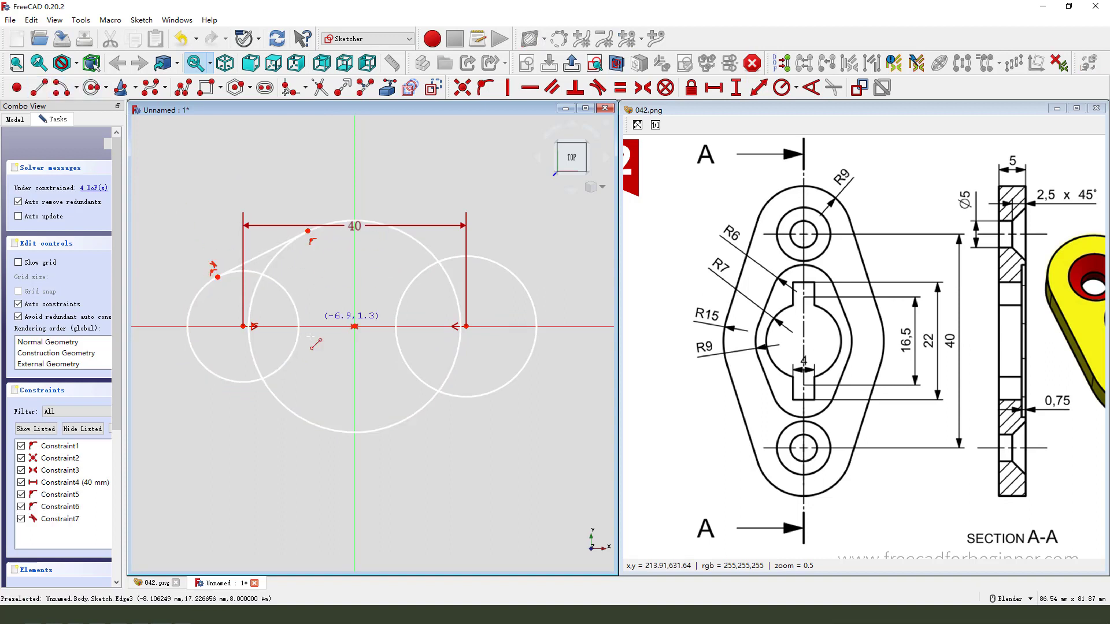
{"action": "left_click", "coordinate": [232, 381]}
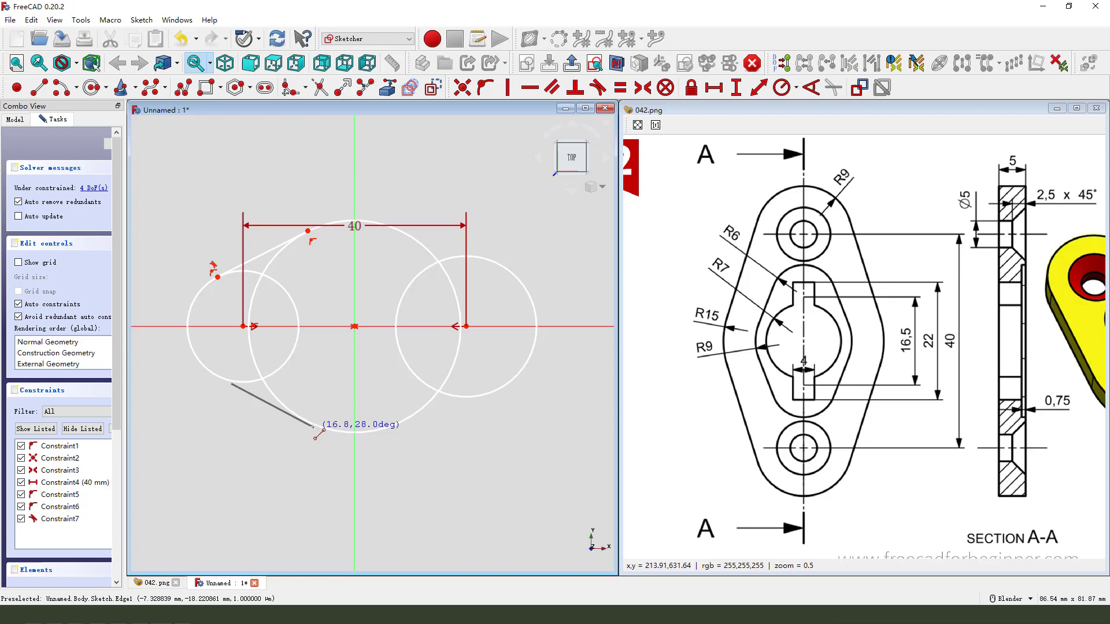
{"action": "left_click", "coordinate": [314, 425]}
{"action": "left_click", "coordinate": [381, 226]}
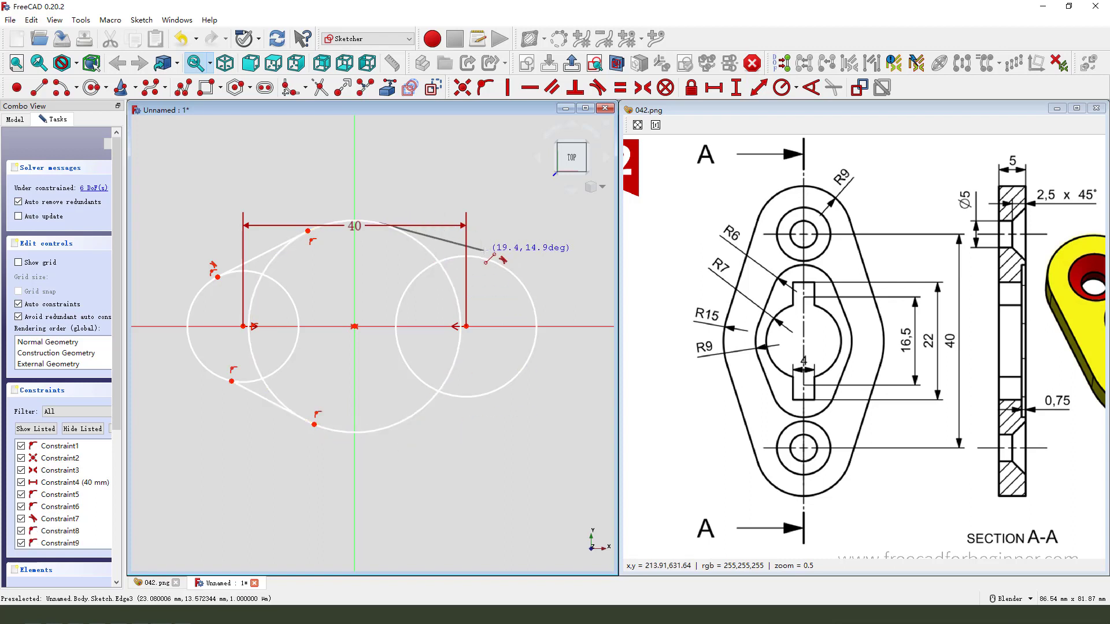
{"action": "left_click", "coordinate": [482, 259]}
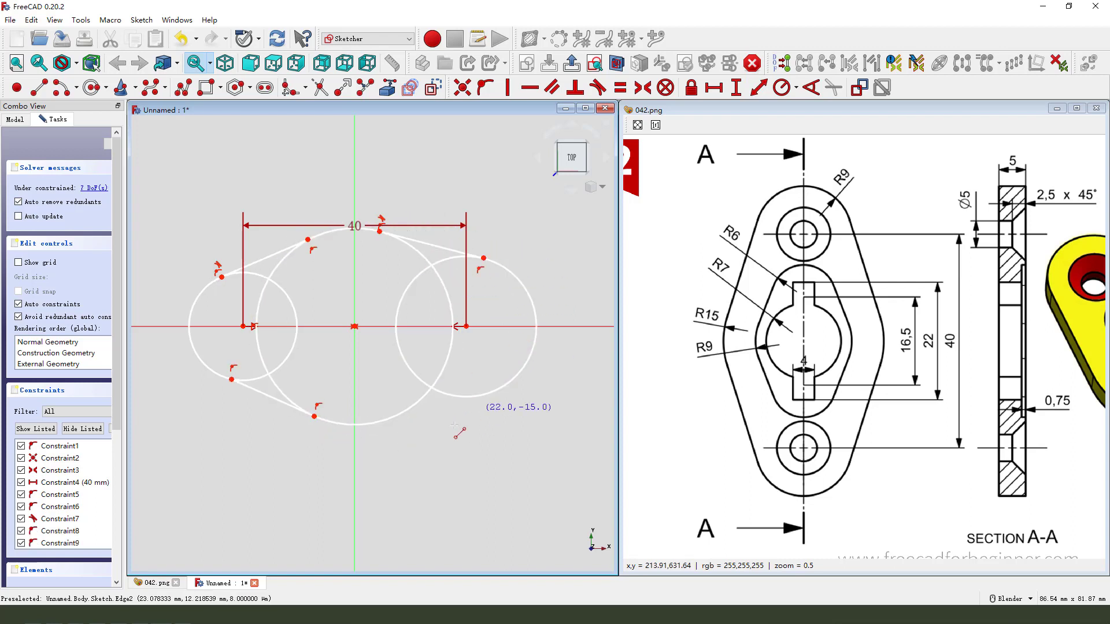
{"action": "left_click", "coordinate": [382, 423]}
{"action": "left_click", "coordinate": [473, 400]}
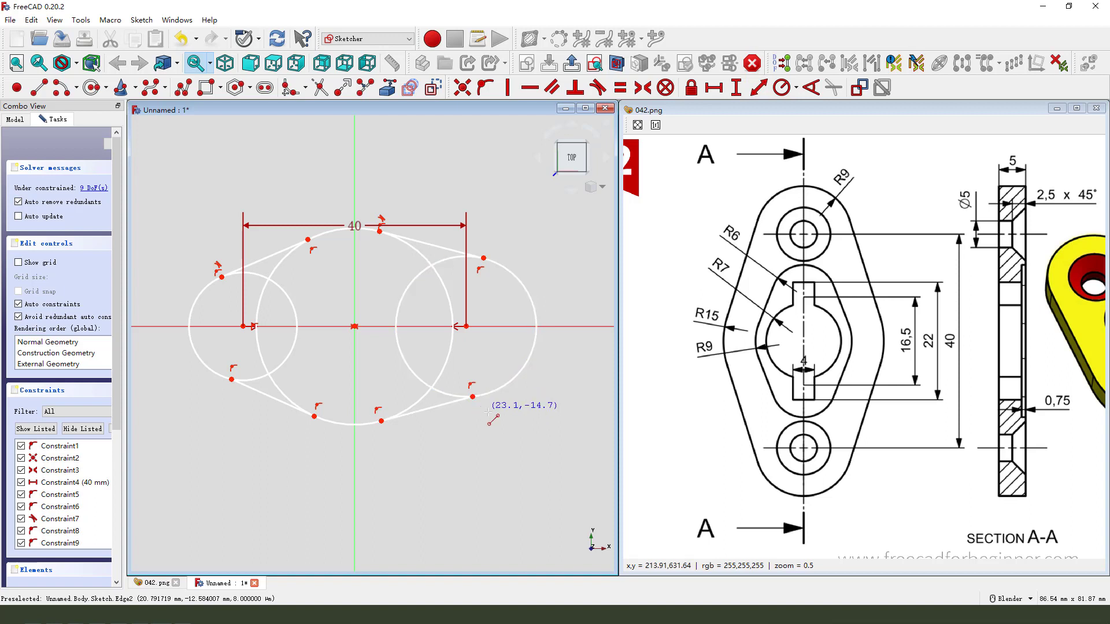
Trim the inner arcs of all three circles, leaving a single closed diamond outline.
{"action": "left_click", "coordinate": [320, 86]}
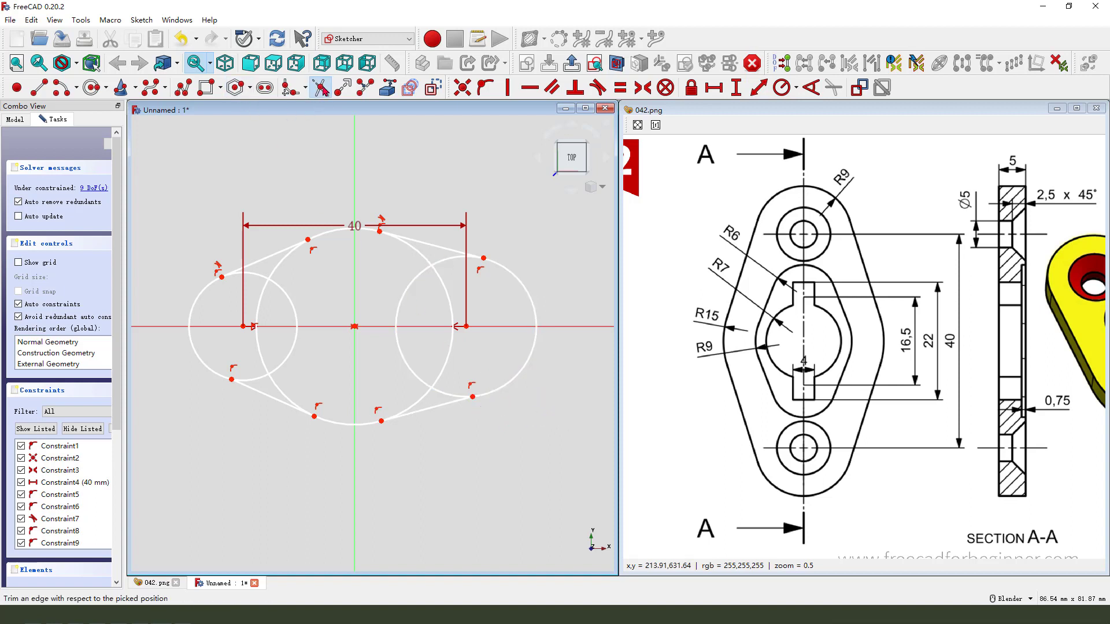
{"action": "left_click", "coordinate": [292, 296]}
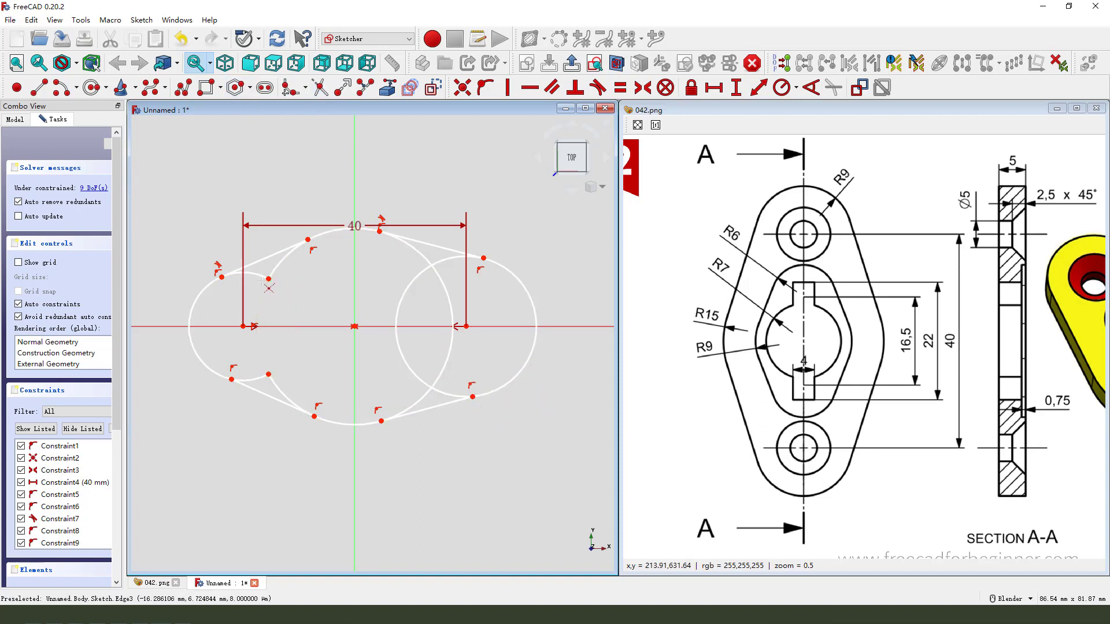
{"action": "left_click", "coordinate": [284, 274]}
{"action": "left_click", "coordinate": [452, 339]}
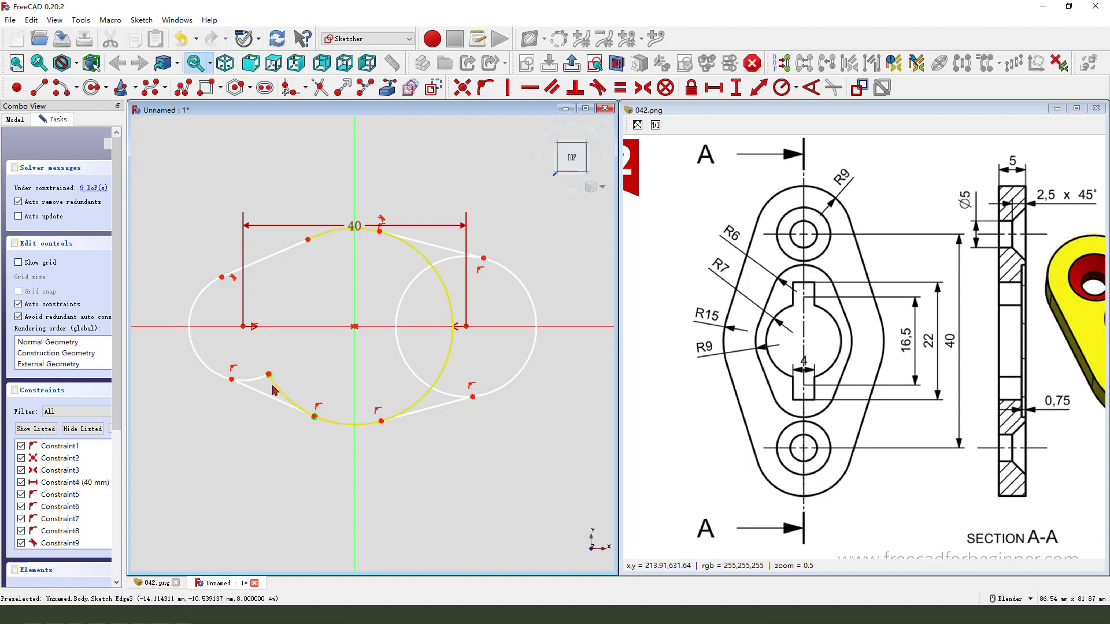
{"action": "left_click", "coordinate": [282, 392]}
{"action": "left_click", "coordinate": [260, 378]}
{"action": "left_click", "coordinate": [421, 378]}
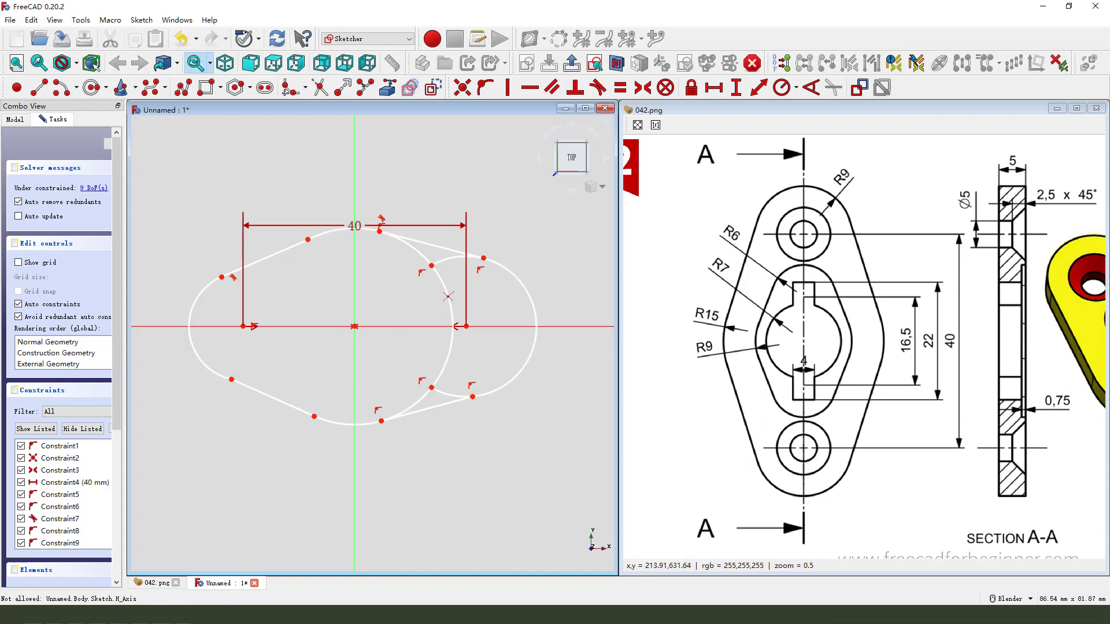
{"action": "left_click", "coordinate": [425, 259]}
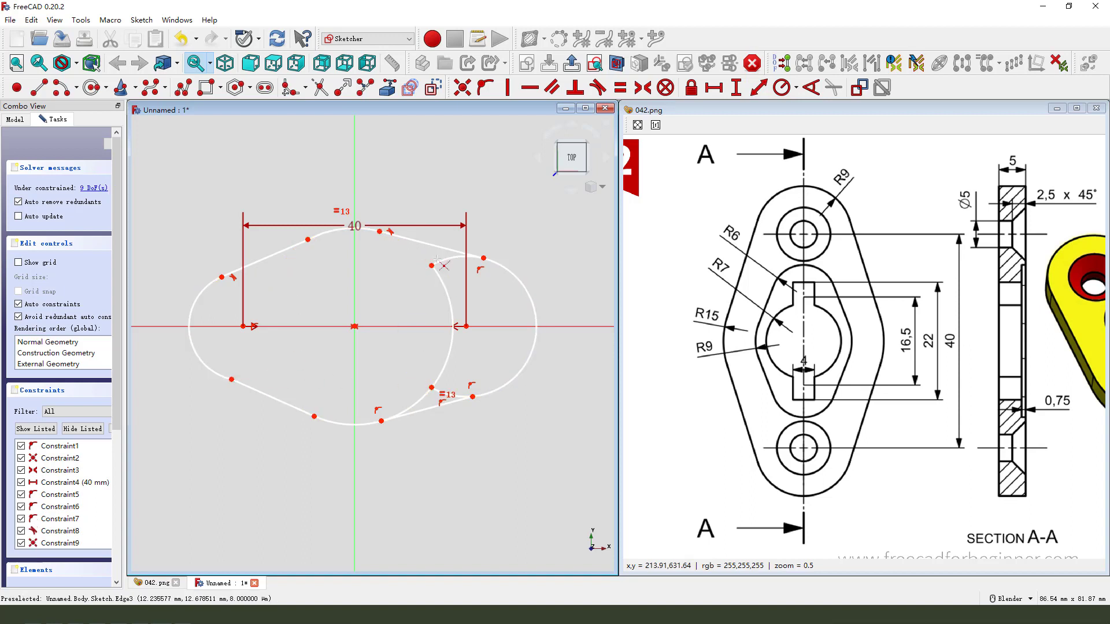
{"action": "left_click", "coordinate": [451, 296]}
{"action": "left_click", "coordinate": [448, 400]}
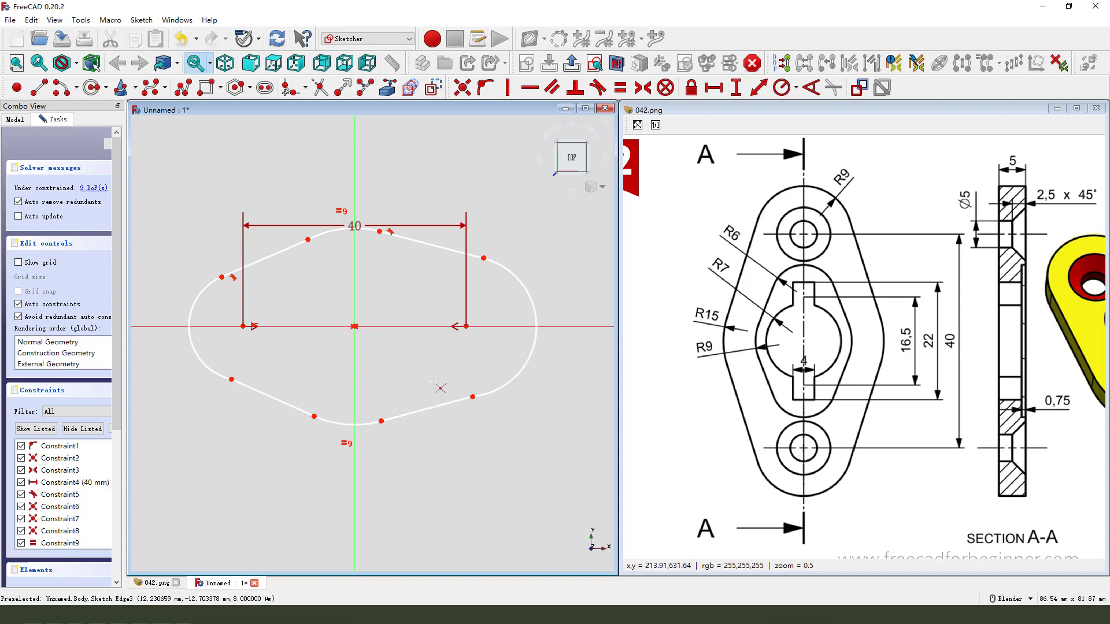
Move the 40 dimension up and make the upper lines tangent to their arcs.
{"action": "left_click_drag", "start_coordinate": [354, 226], "coordinate": [361, 189]}
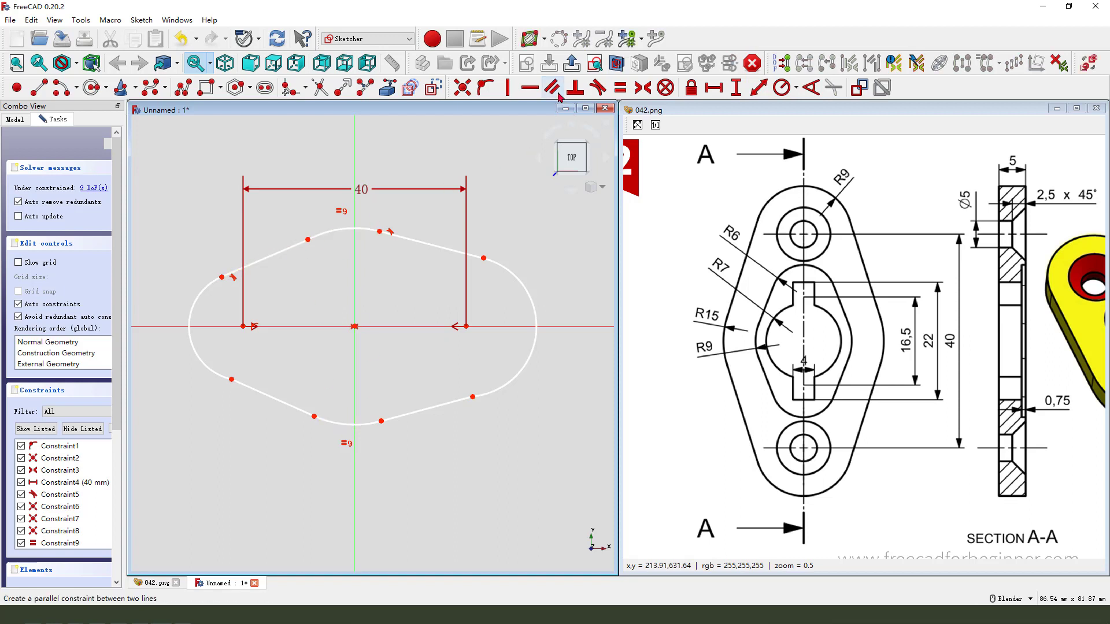
{"action": "left_click", "coordinate": [597, 87]}
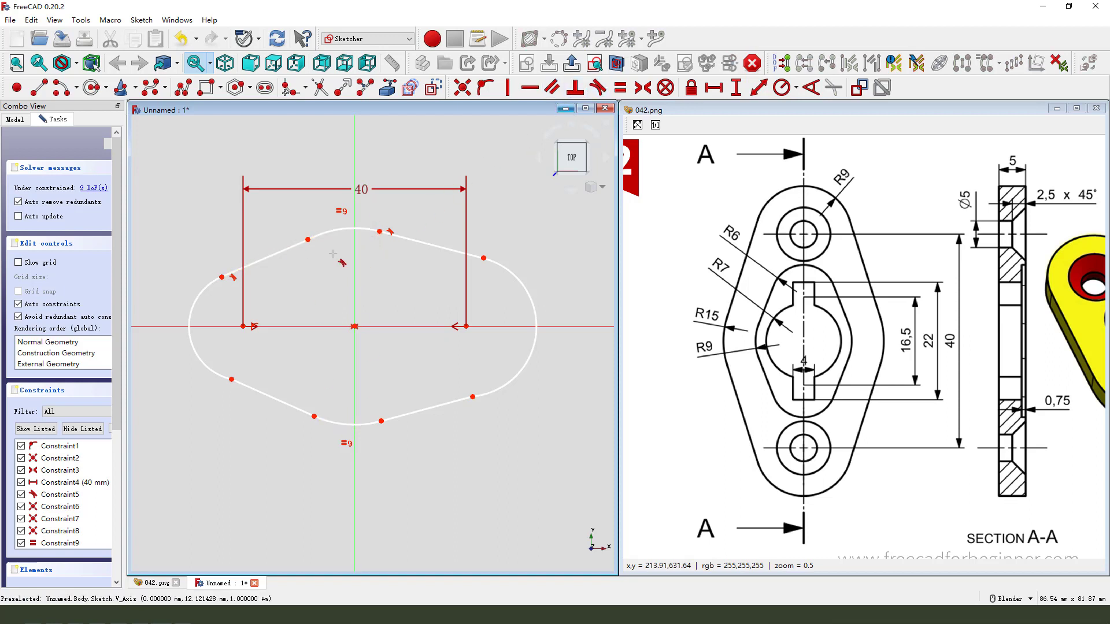
{"action": "left_click", "coordinate": [345, 229]}
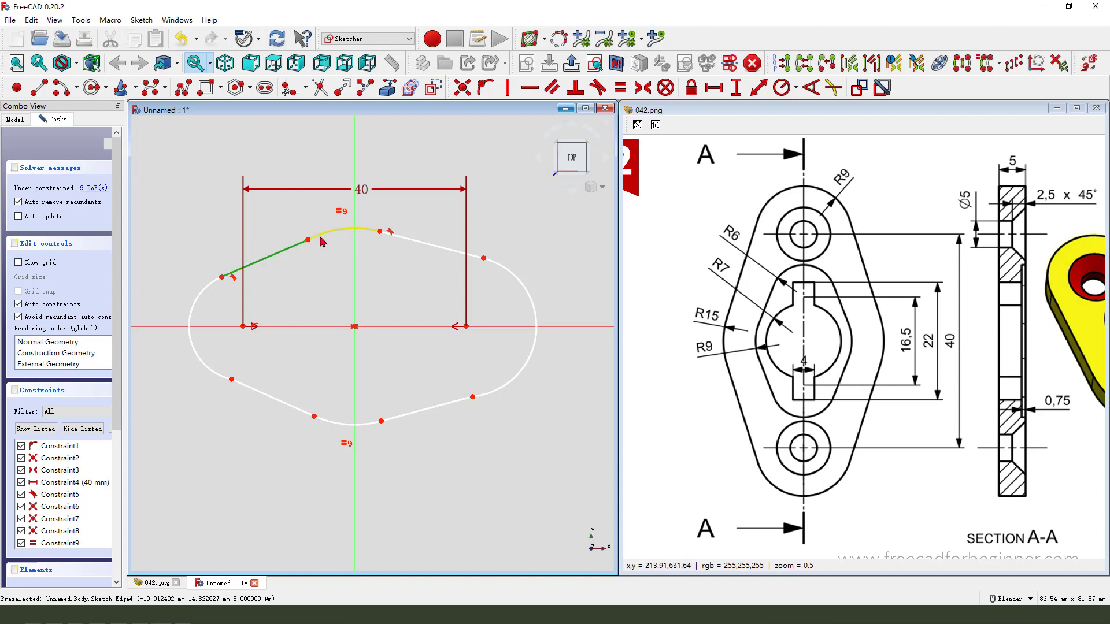
{"action": "left_click", "coordinate": [598, 88]}
{"action": "left_click", "coordinate": [371, 230]}
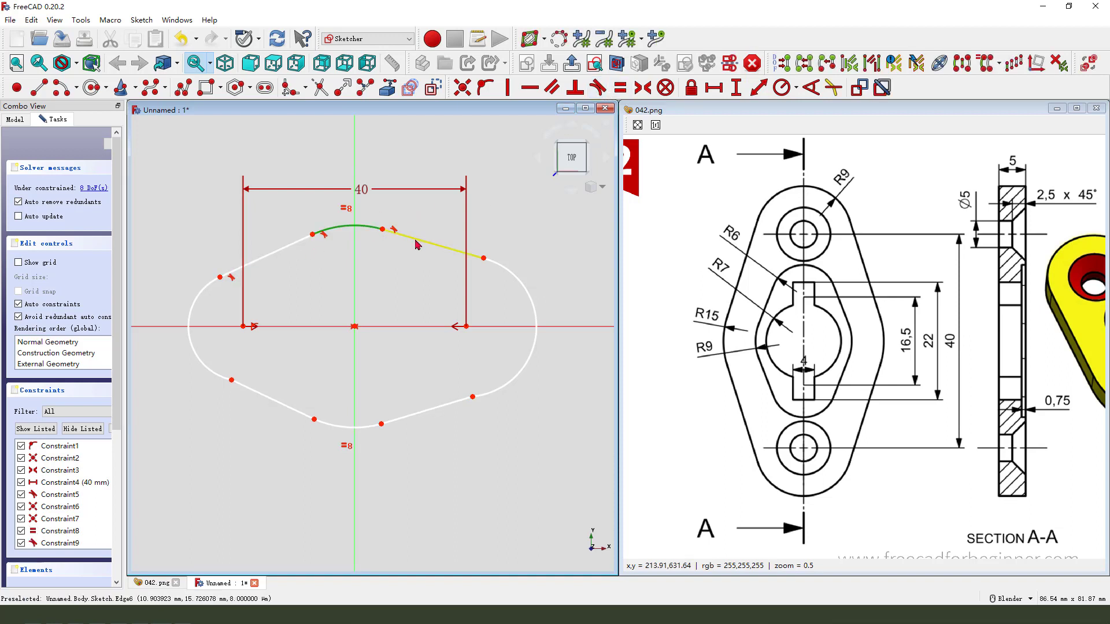
{"action": "left_click", "coordinate": [434, 276]}
{"action": "left_click", "coordinate": [477, 256]}
{"action": "left_click", "coordinate": [498, 273]}
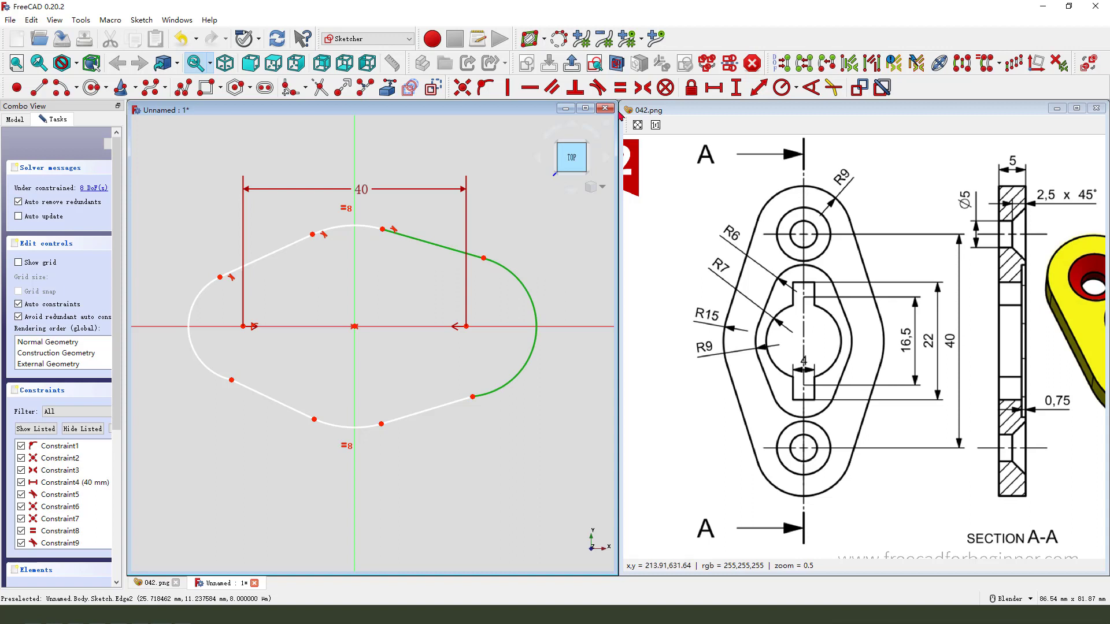
{"action": "left_click", "coordinate": [597, 87]}
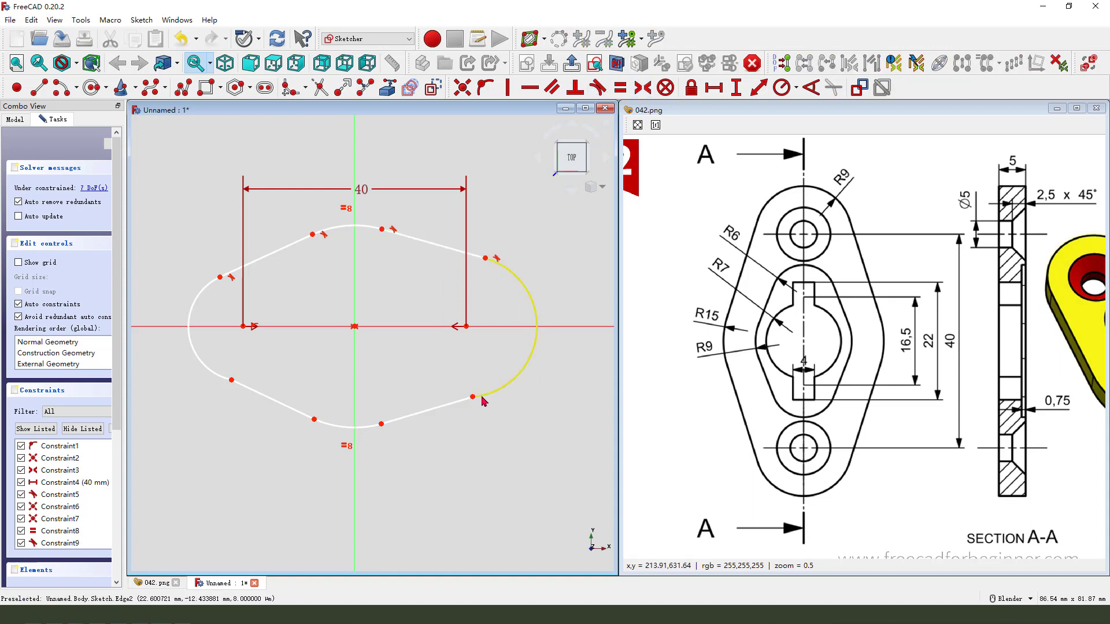
Make the lower line-to-arc joints tangent on both sides of the outline.
{"action": "left_click", "coordinate": [501, 387]}
{"action": "left_click", "coordinate": [429, 412]}
{"action": "left_click", "coordinate": [597, 86]}
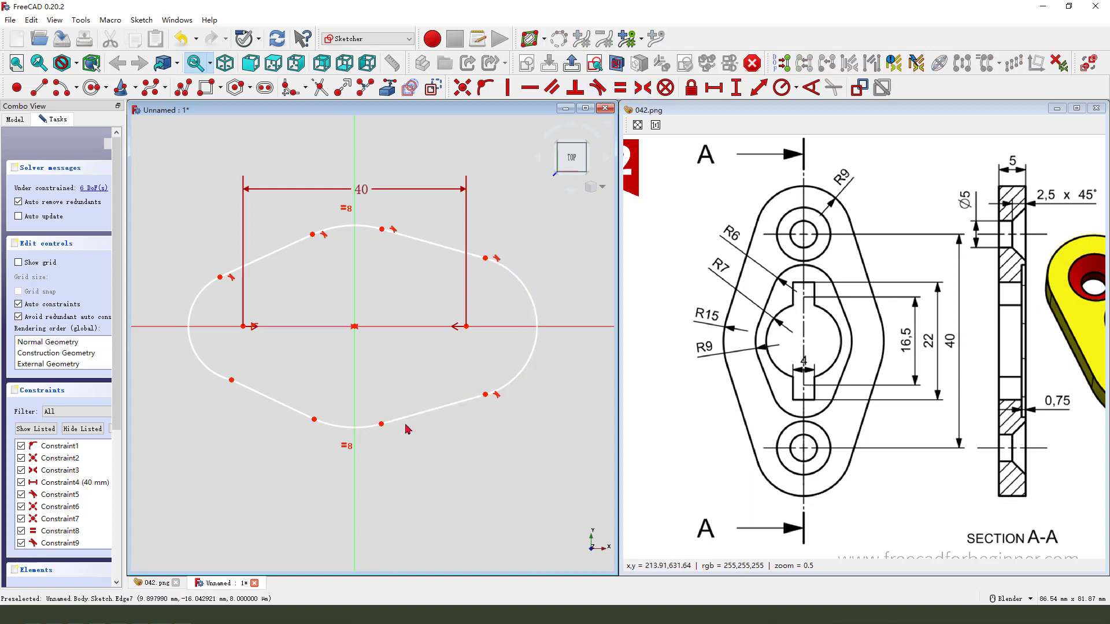
{"action": "left_click", "coordinate": [398, 425]}
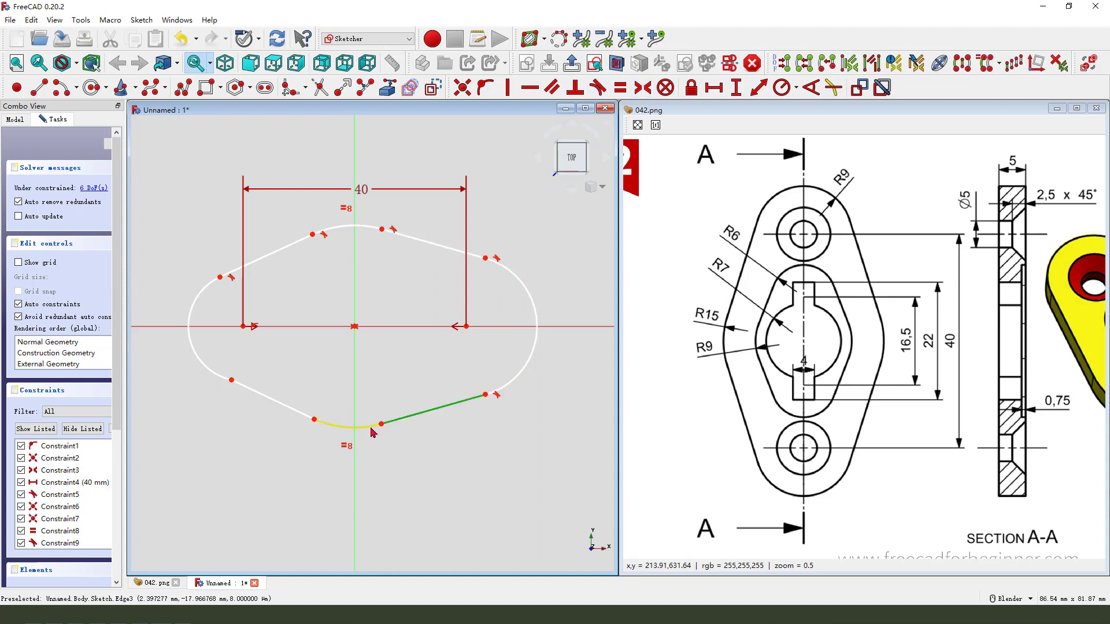
{"action": "left_click", "coordinate": [598, 88]}
{"action": "left_click", "coordinate": [333, 426]}
{"action": "left_click", "coordinate": [303, 417]}
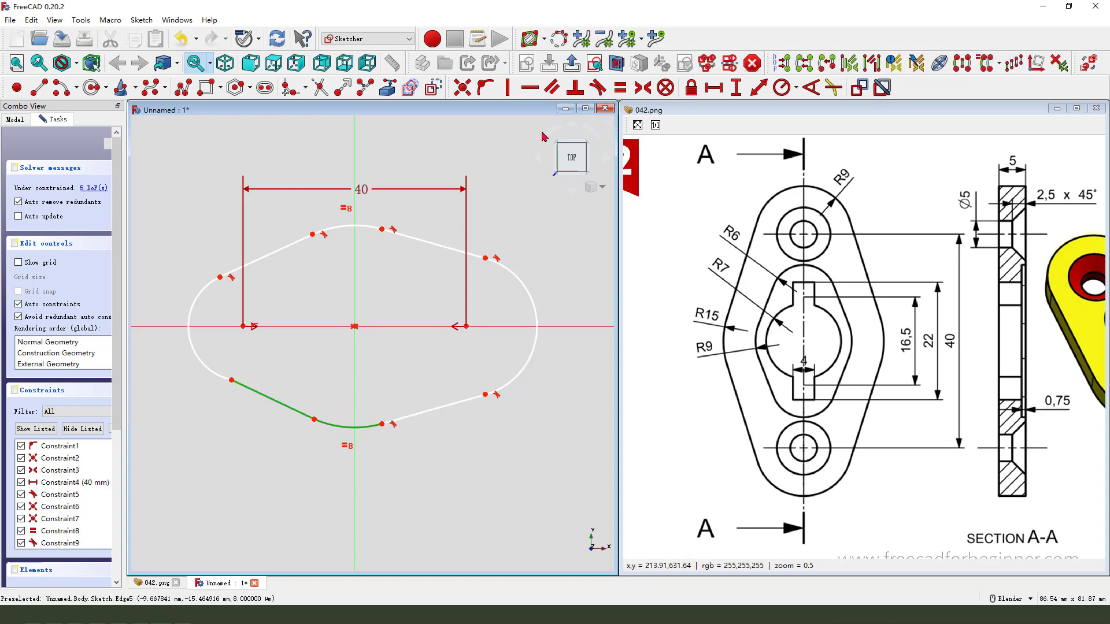
{"action": "left_click", "coordinate": [597, 87]}
{"action": "left_click", "coordinate": [219, 382]}
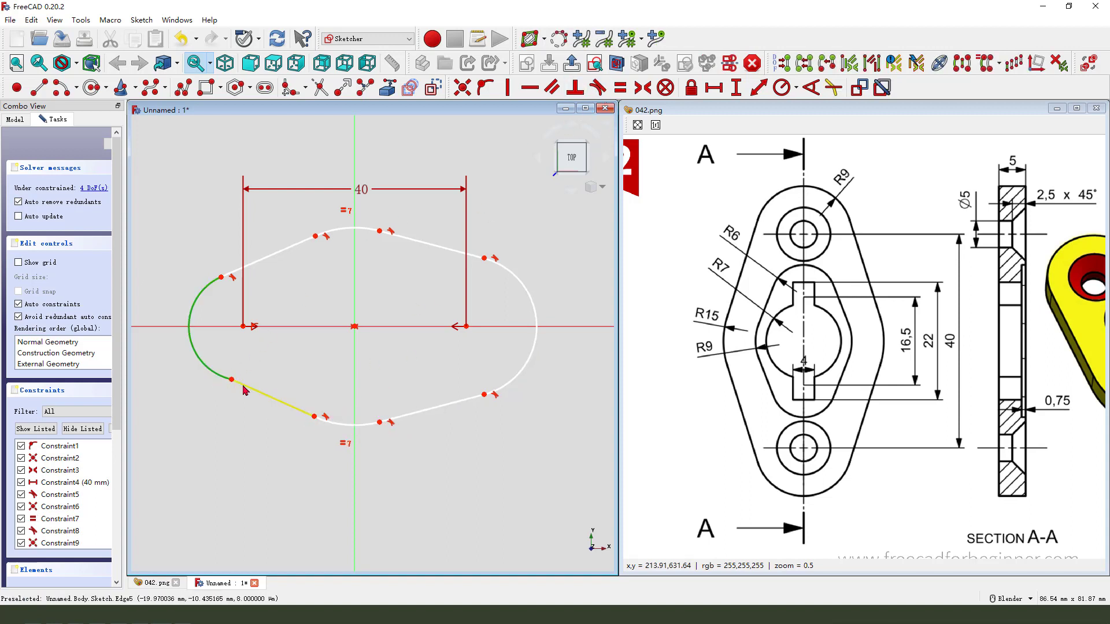
{"action": "left_click", "coordinate": [271, 397]}
{"action": "left_click", "coordinate": [598, 87]}
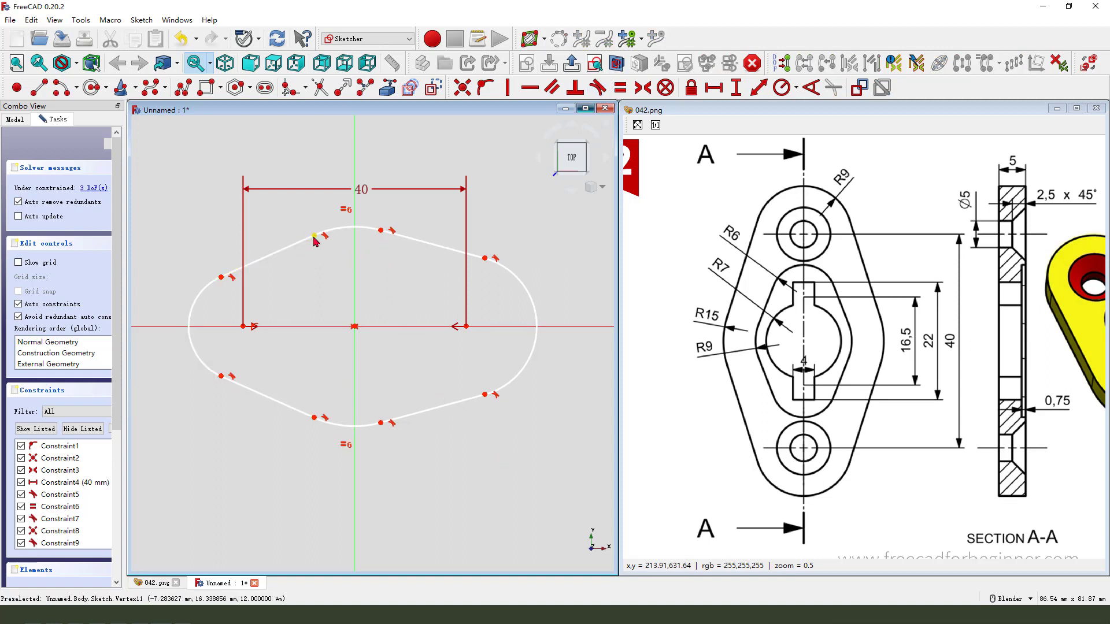
Make the left and right end arcs equal, adjusting the outline's upper joints.
{"action": "left_click_drag", "start_coordinate": [315, 239], "coordinate": [320, 230]}
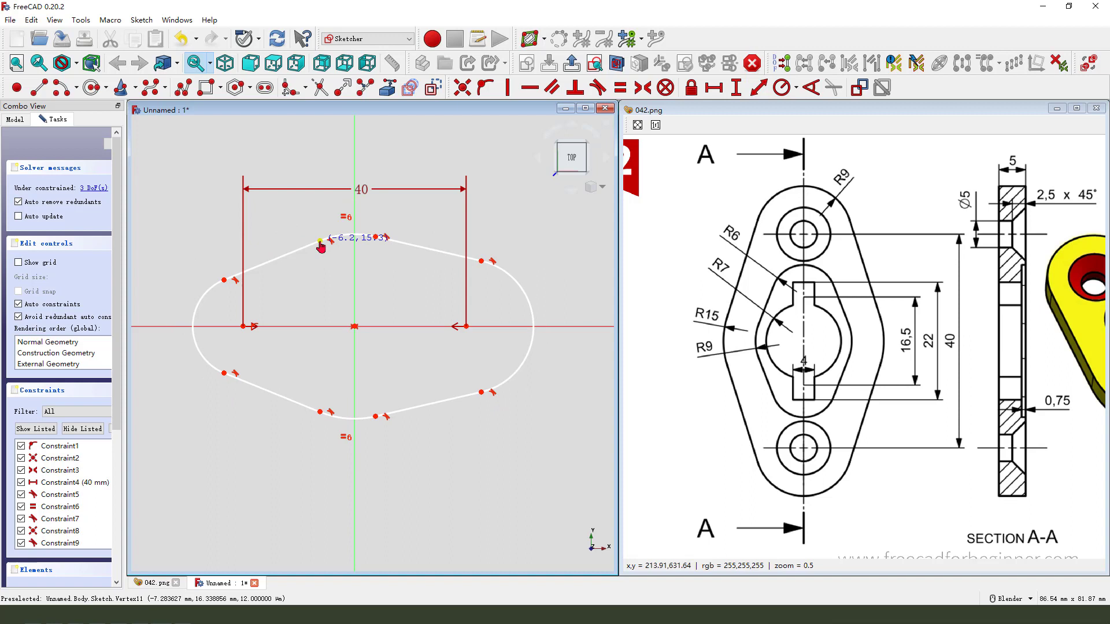
{"action": "left_click", "coordinate": [195, 280]}
{"action": "left_click", "coordinate": [526, 287]}
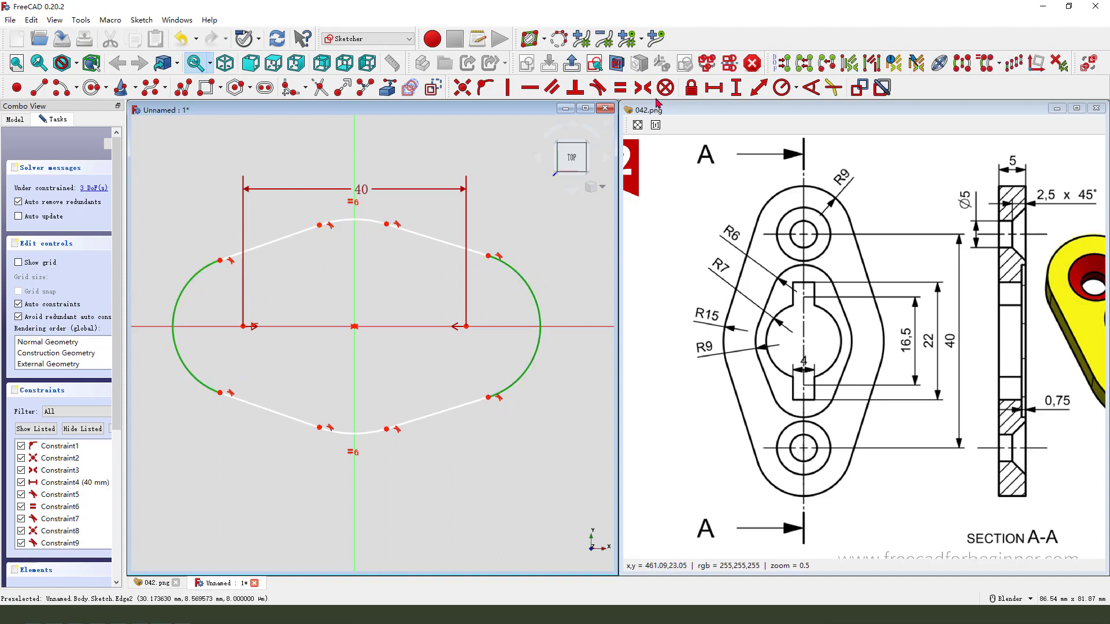
{"action": "left_click", "coordinate": [619, 86]}
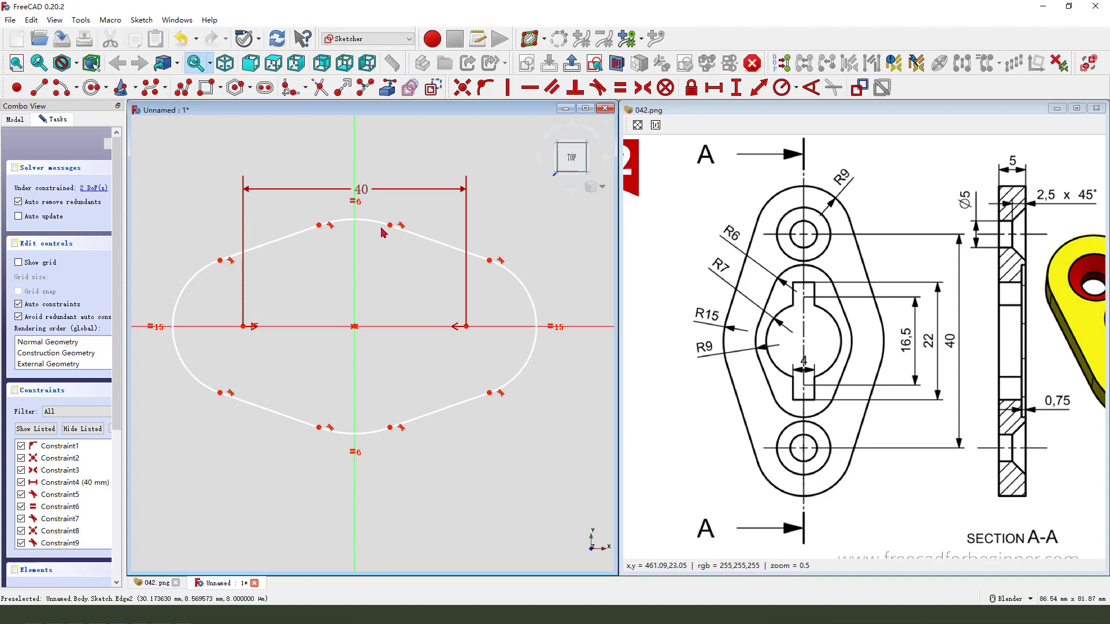
{"action": "left_click_drag", "start_coordinate": [392, 226], "coordinate": [400, 234]}
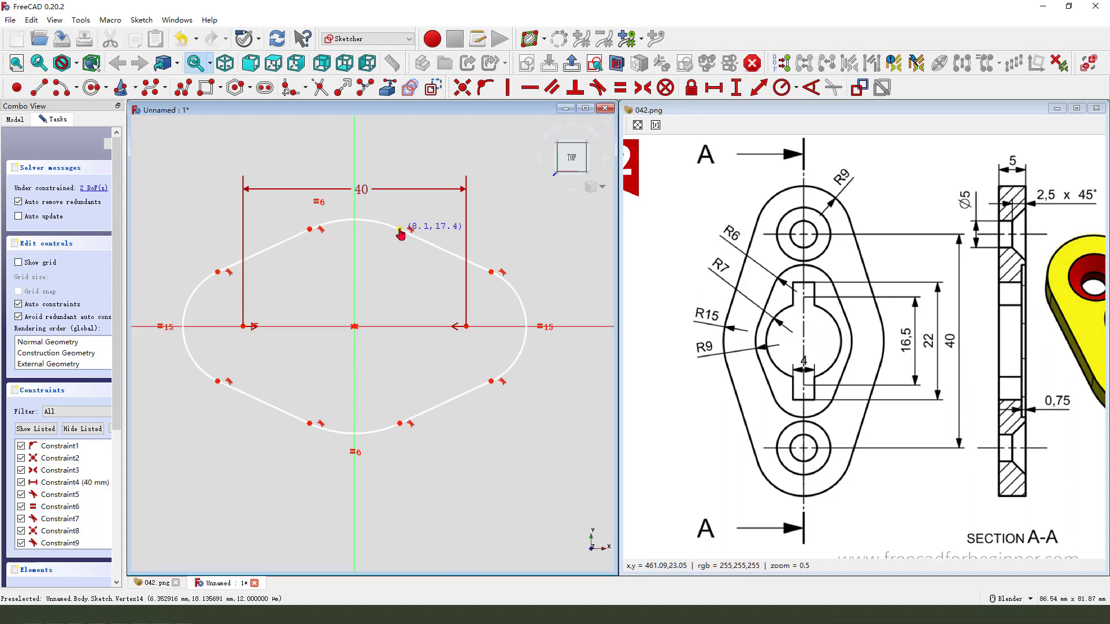
Dimension the left end arc as R9.
{"action": "left_click", "coordinate": [202, 285]}
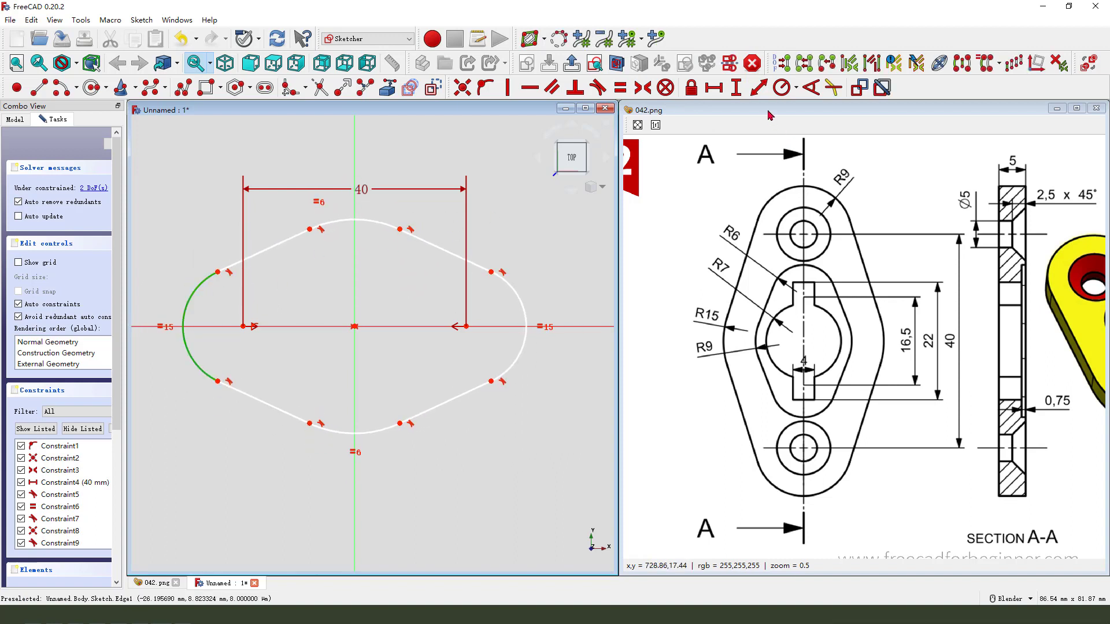
{"action": "left_click", "coordinate": [781, 87]}
{"action": "type", "text": "9"}
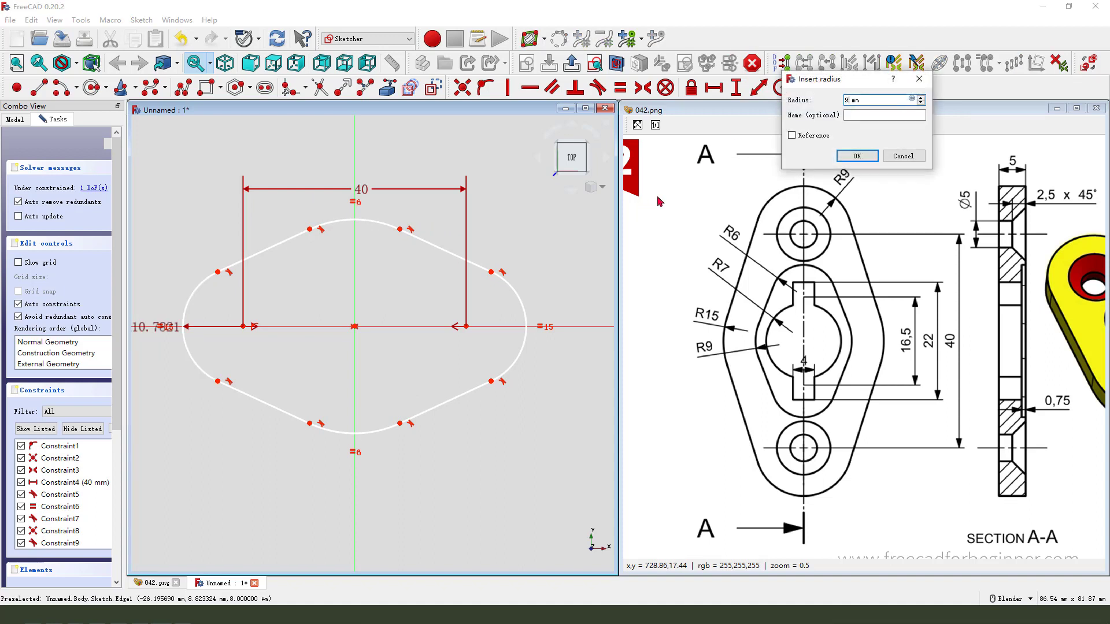
{"action": "key", "text": "Return"}
Dimension the top central arc as R15 and arrange the radius labels.
{"action": "left_click", "coordinate": [385, 231]}
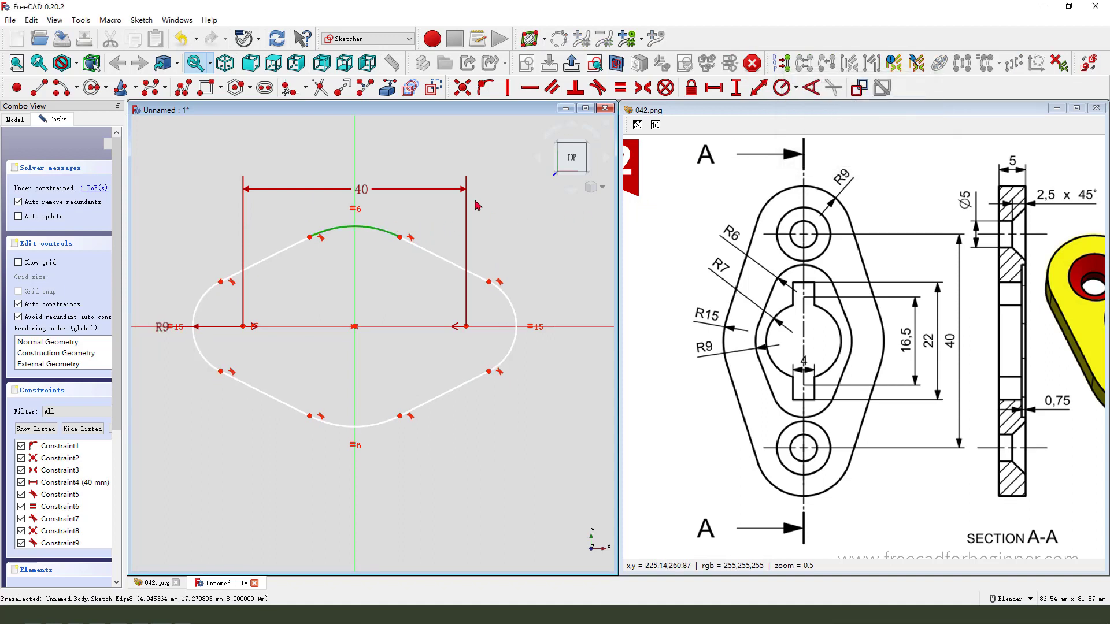
{"action": "left_click", "coordinate": [783, 90]}
{"action": "type", "text": "5"}
{"action": "key", "text": "Return"}
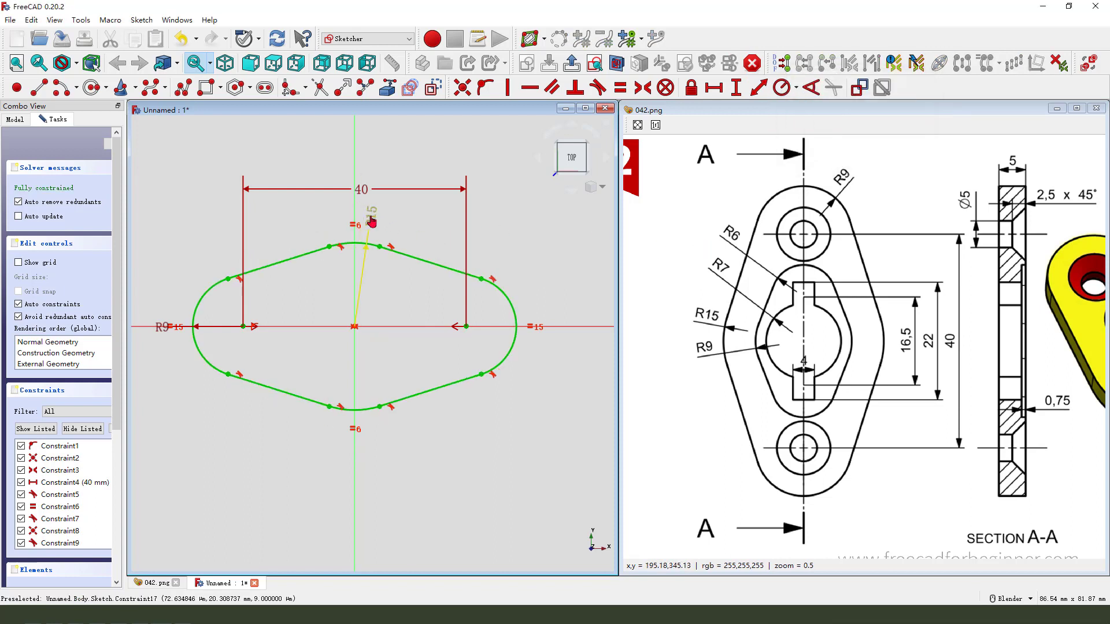
{"action": "mouse_move", "coordinate": [361, 217]}
{"action": "left_mouse_down"}
{"action": "mouse_move", "coordinate": [371, 215]}
{"action": "mouse_move", "coordinate": [367, 174]}
{"action": "left_mouse_up"}
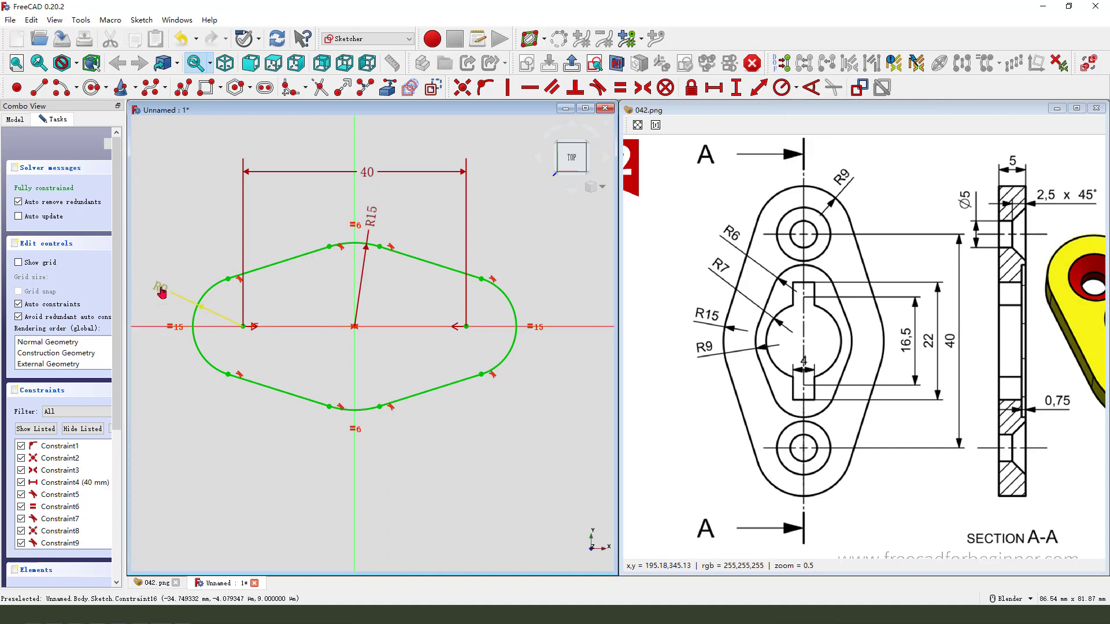
{"action": "left_click_drag", "start_coordinate": [162, 310], "coordinate": [160, 290]}
{"action": "left_click_drag", "start_coordinate": [227, 327], "coordinate": [261, 317]}
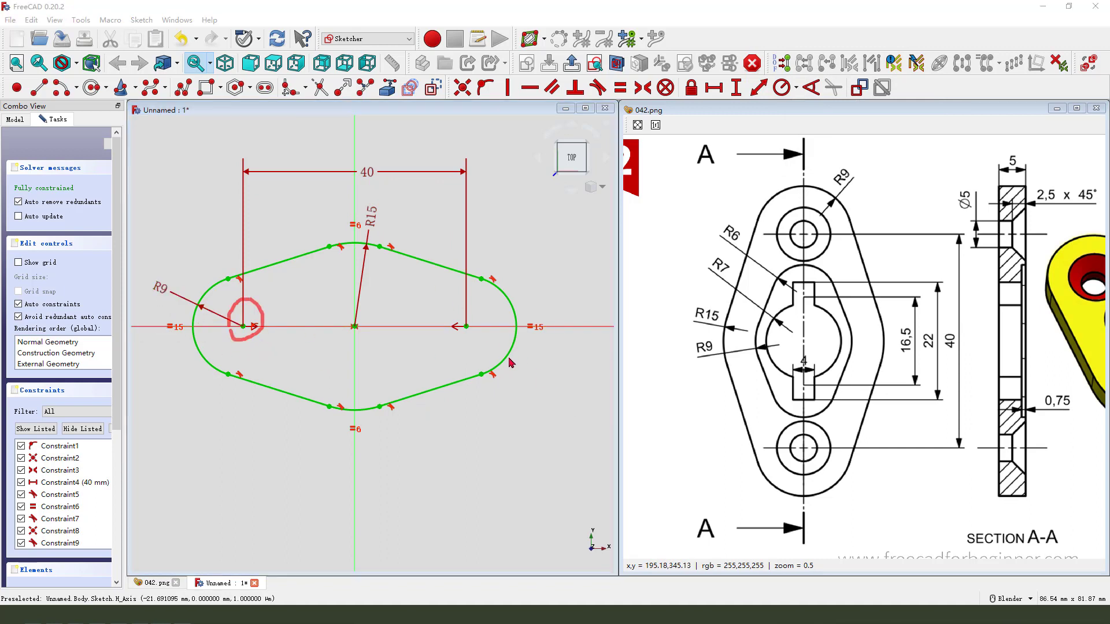
{"action": "left_click_drag", "start_coordinate": [453, 317], "coordinate": [436, 324]}
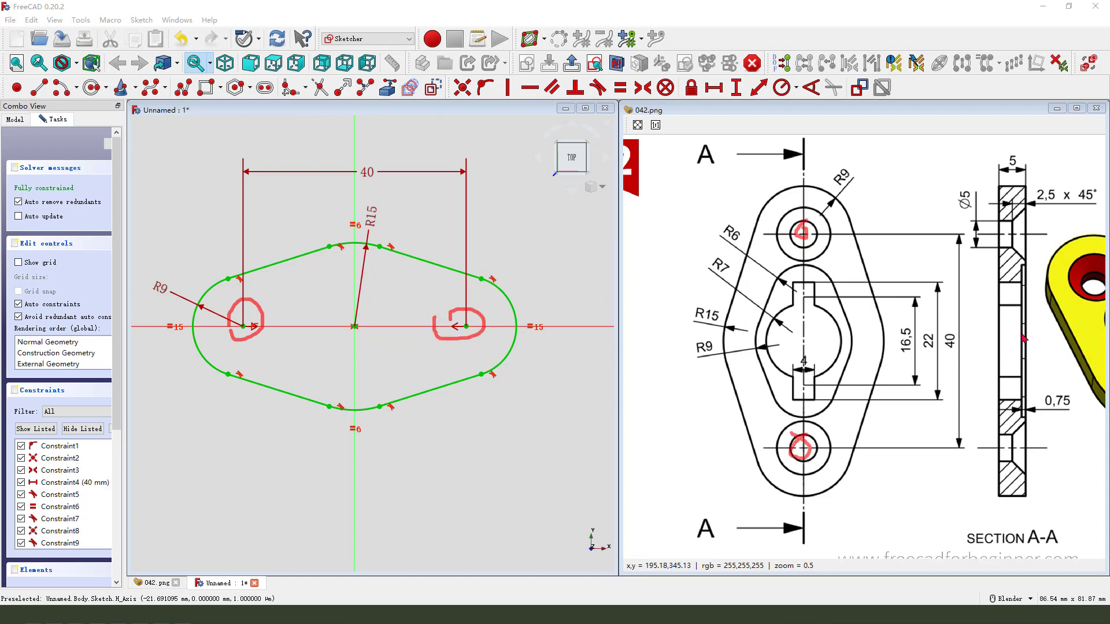
{"action": "mouse_move", "coordinate": [855, 236]}
{"action": "left_mouse_down"}
{"action": "mouse_move", "coordinate": [981, 218]}
{"action": "mouse_move", "coordinate": [982, 209]}
{"action": "left_mouse_up"}
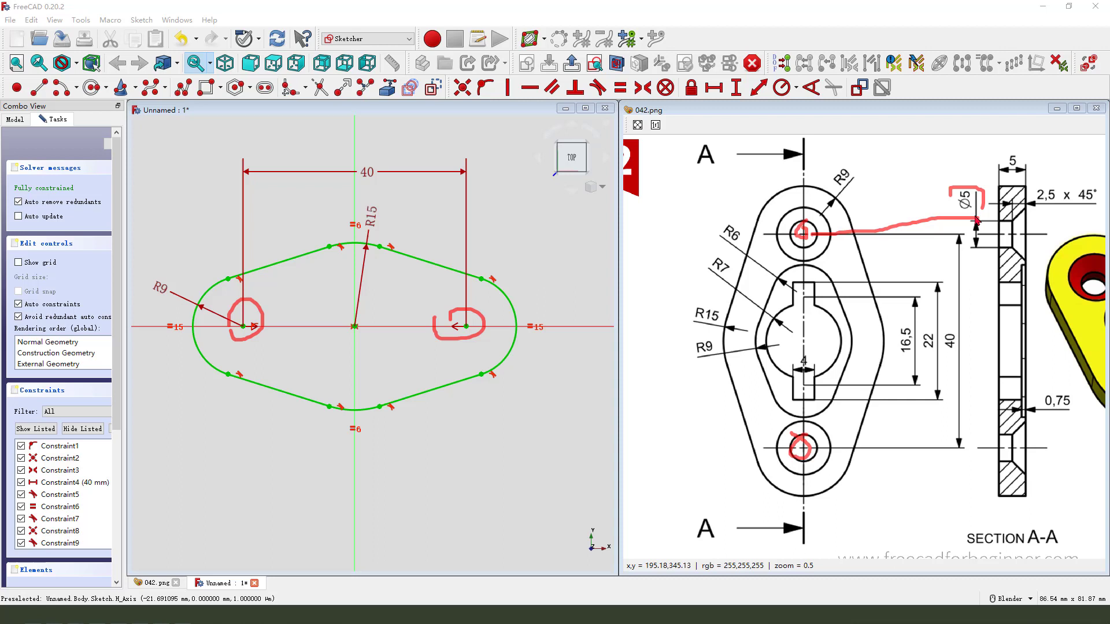
{"action": "key", "text": "Escape"}
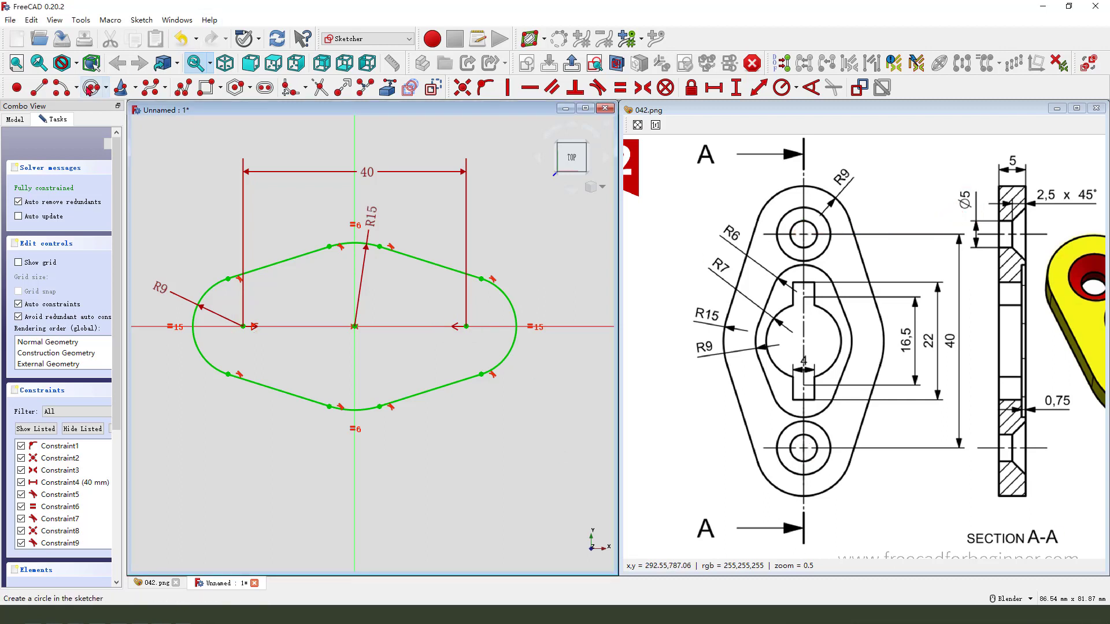
Draw hole circles at both end-arc centres and make them equal.
{"action": "left_click", "coordinate": [94, 87]}
{"action": "left_click", "coordinate": [243, 326]}
{"action": "left_click", "coordinate": [260, 343]}
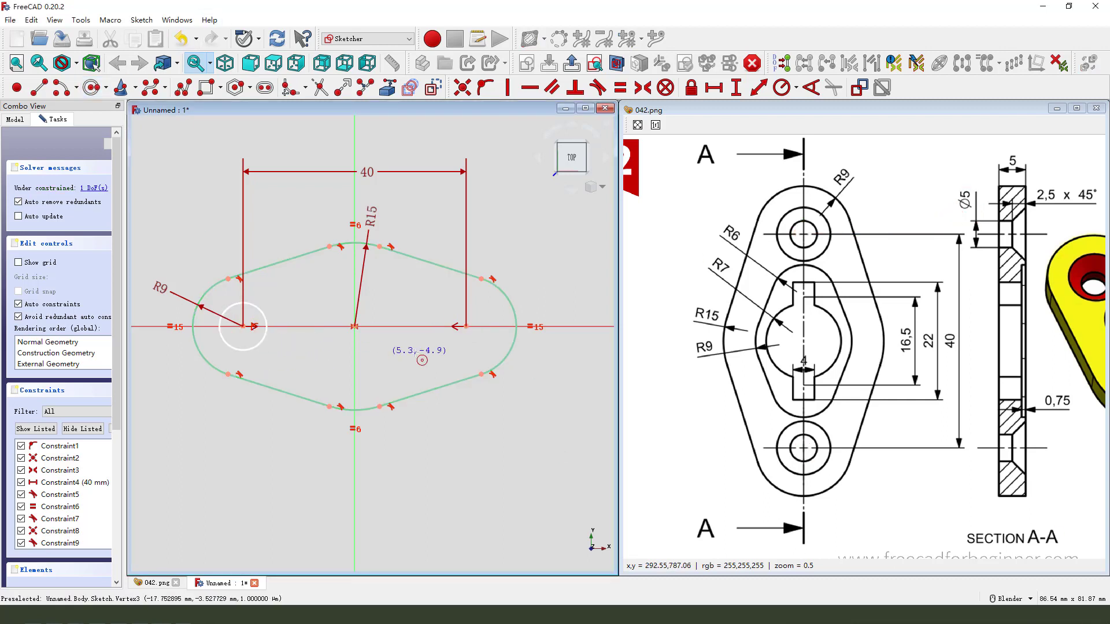
{"action": "left_click", "coordinate": [466, 327]}
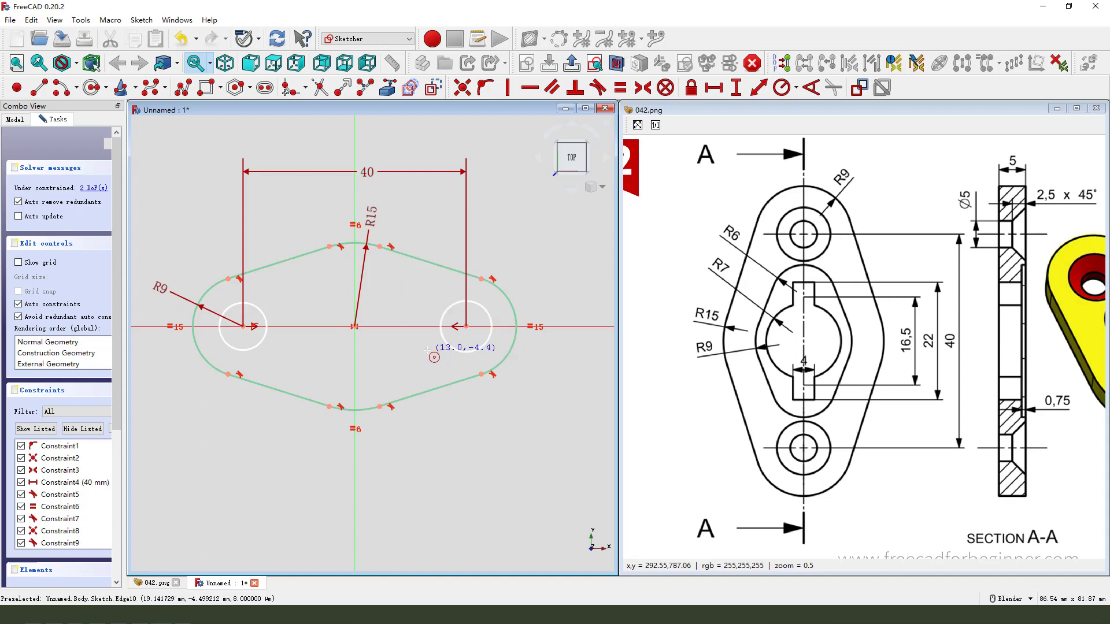
{"action": "left_click", "coordinate": [441, 320]}
{"action": "left_click", "coordinate": [220, 319]}
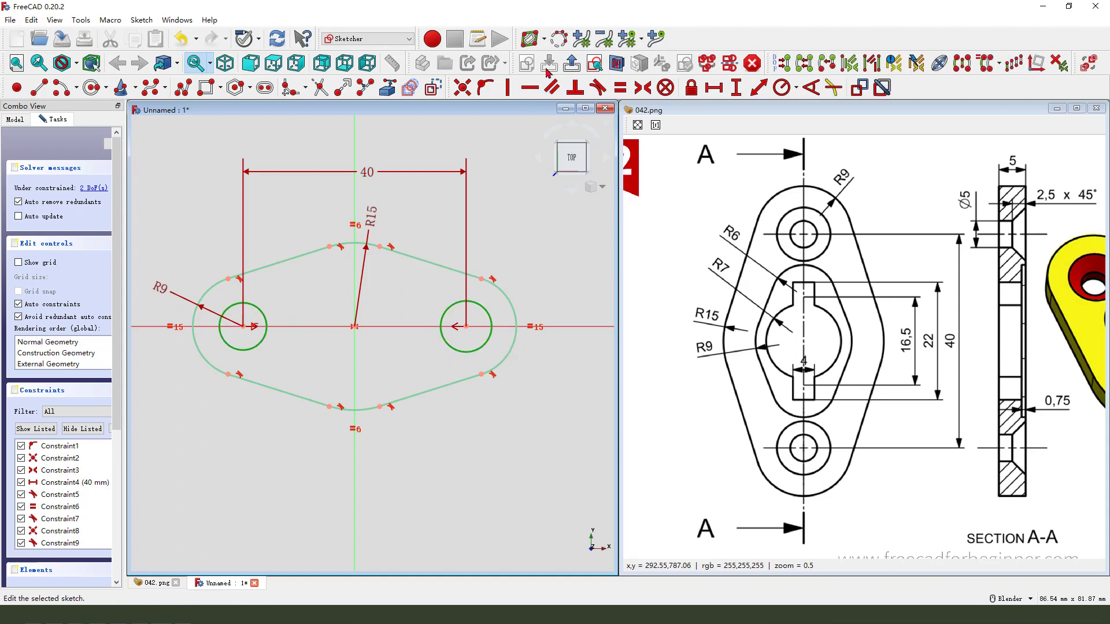
{"action": "left_click", "coordinate": [619, 87]}
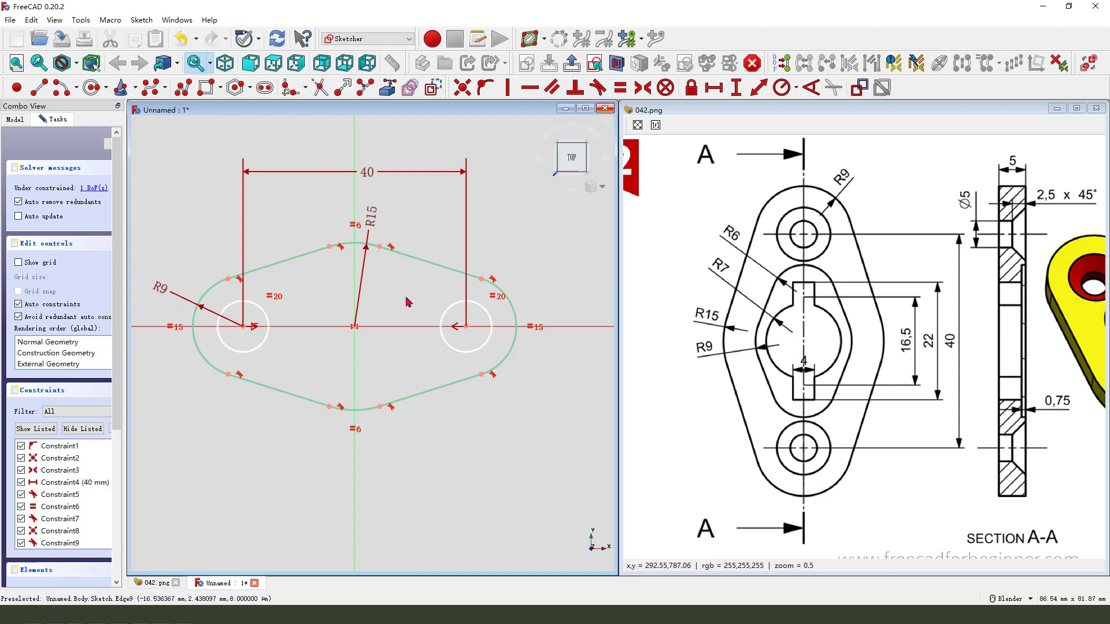
Give the right hole circle a 5 mm diameter and move its label clear.
{"action": "left_click", "coordinate": [474, 308]}
{"action": "left_click", "coordinate": [796, 87]}
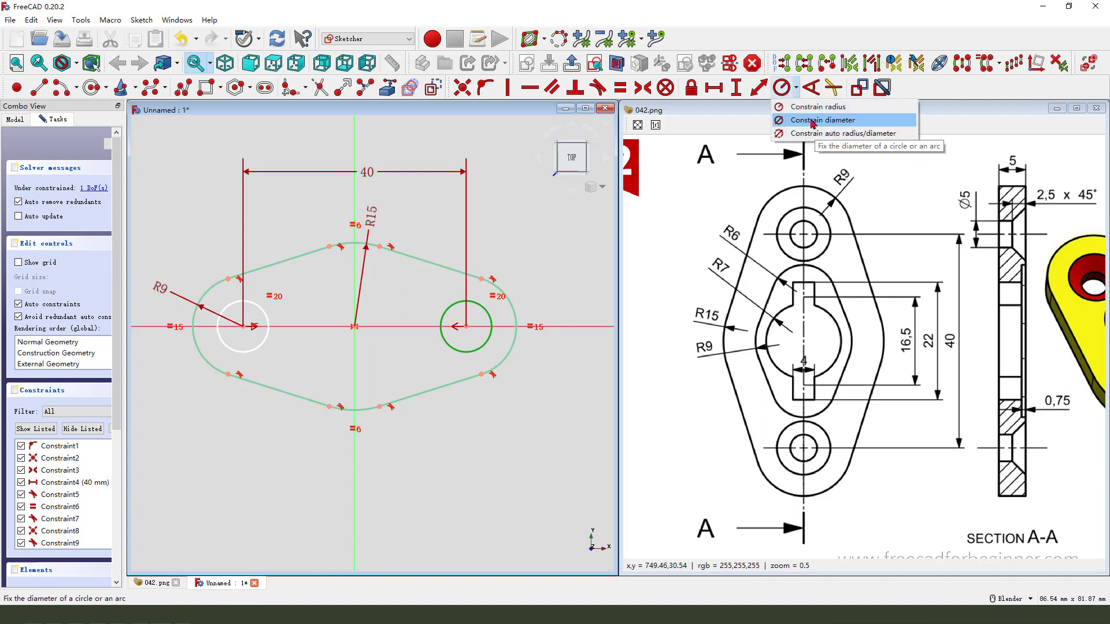
{"action": "left_click", "coordinate": [812, 122]}
{"action": "key", "text": "Return"}
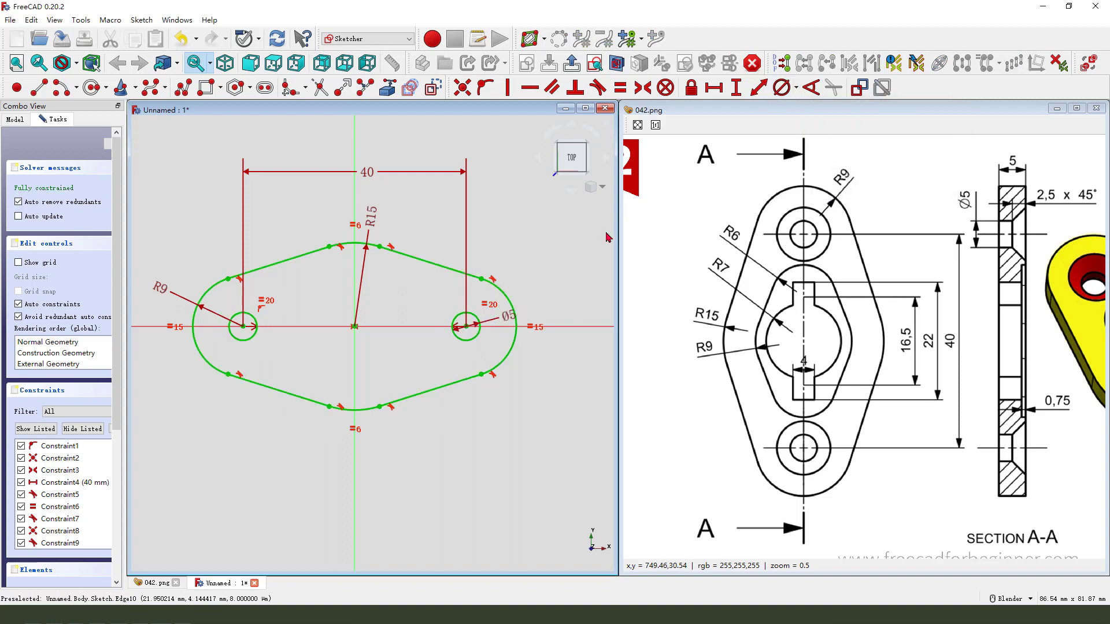
{"action": "left_click_drag", "start_coordinate": [514, 322], "coordinate": [519, 279]}
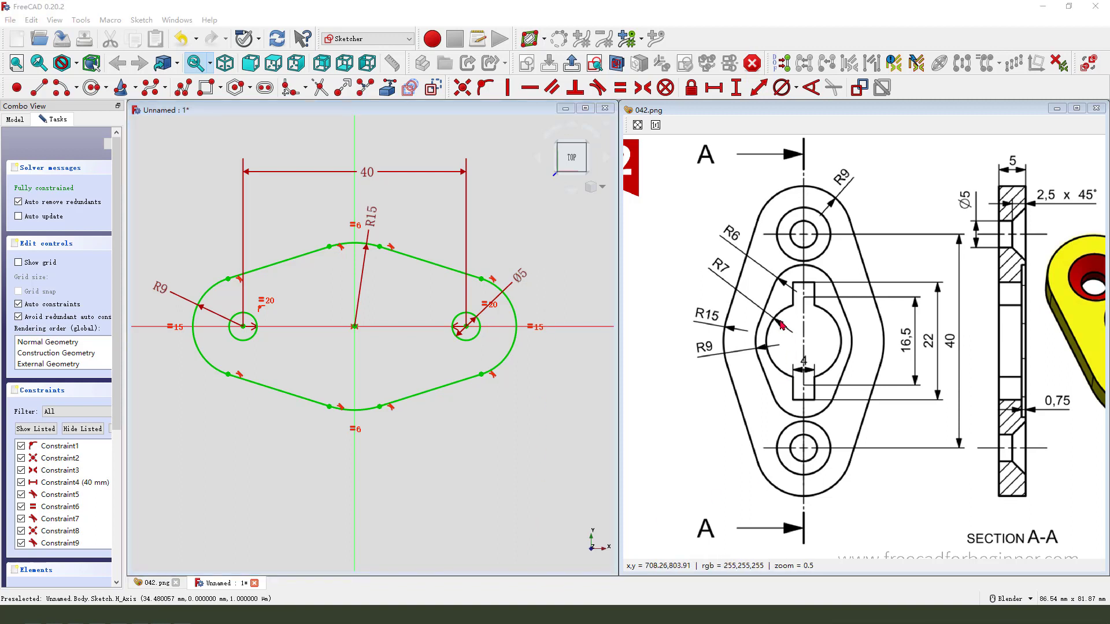
{"action": "left_click_drag", "start_coordinate": [841, 330], "coordinate": [780, 366]}
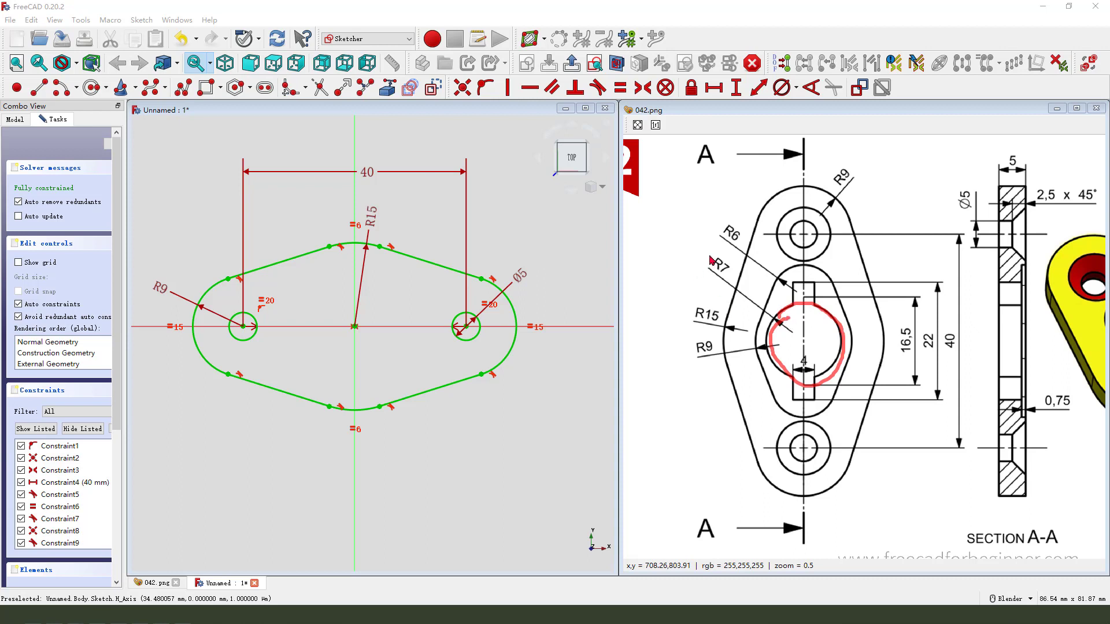
{"action": "left_click_drag", "start_coordinate": [694, 272], "coordinate": [737, 261]}
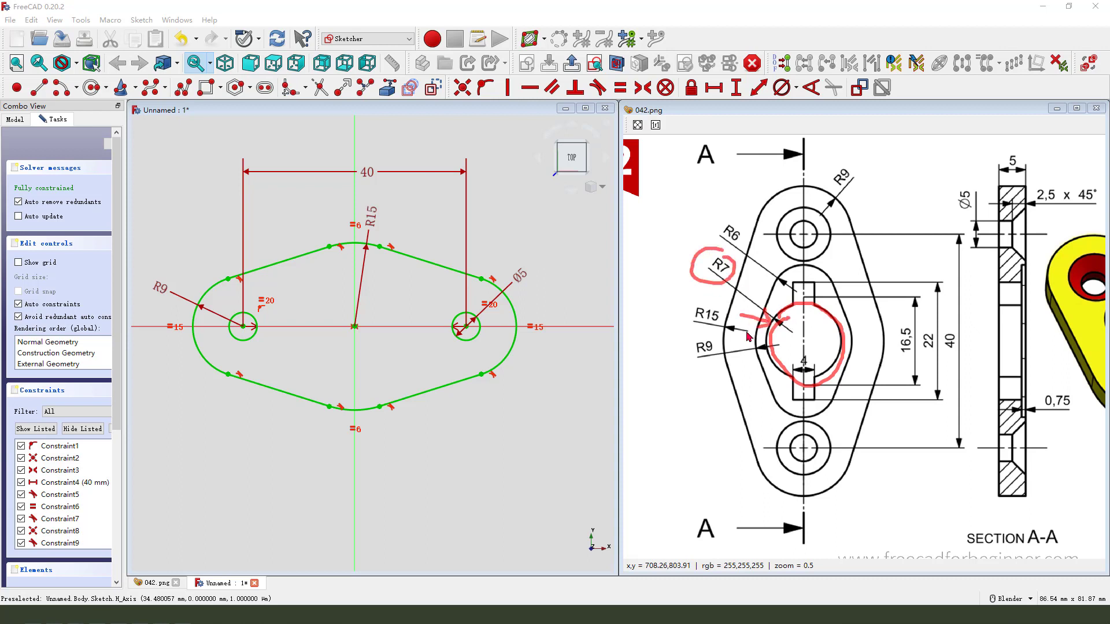
{"action": "key", "text": "e"}
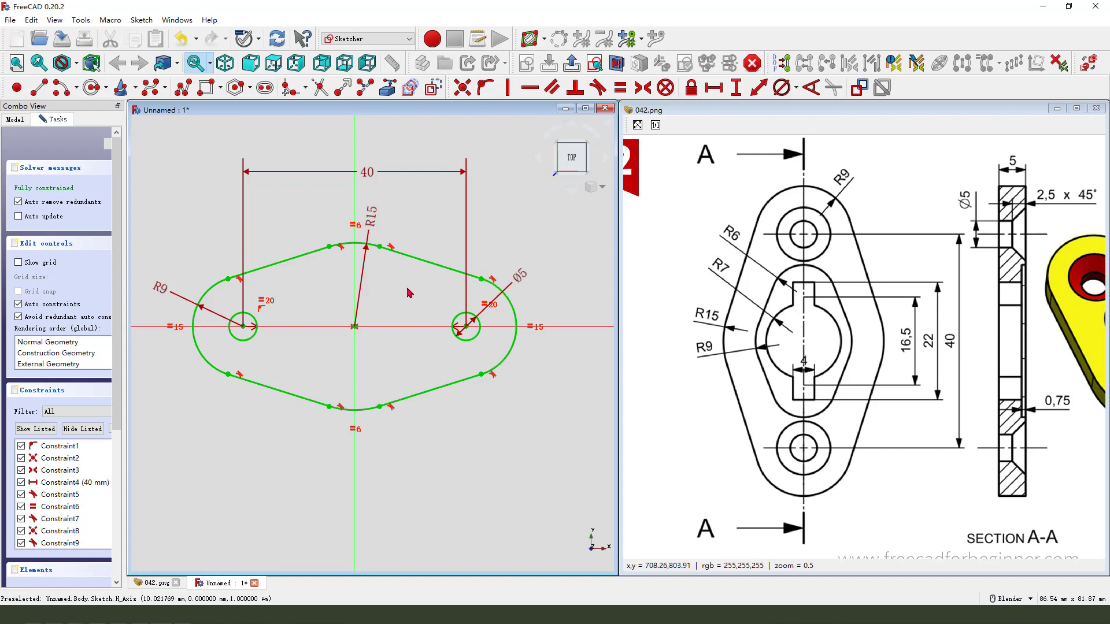
Draw a circle on the sketch origin and dimension it at 14 mm diameter.
{"action": "left_click", "coordinate": [91, 87]}
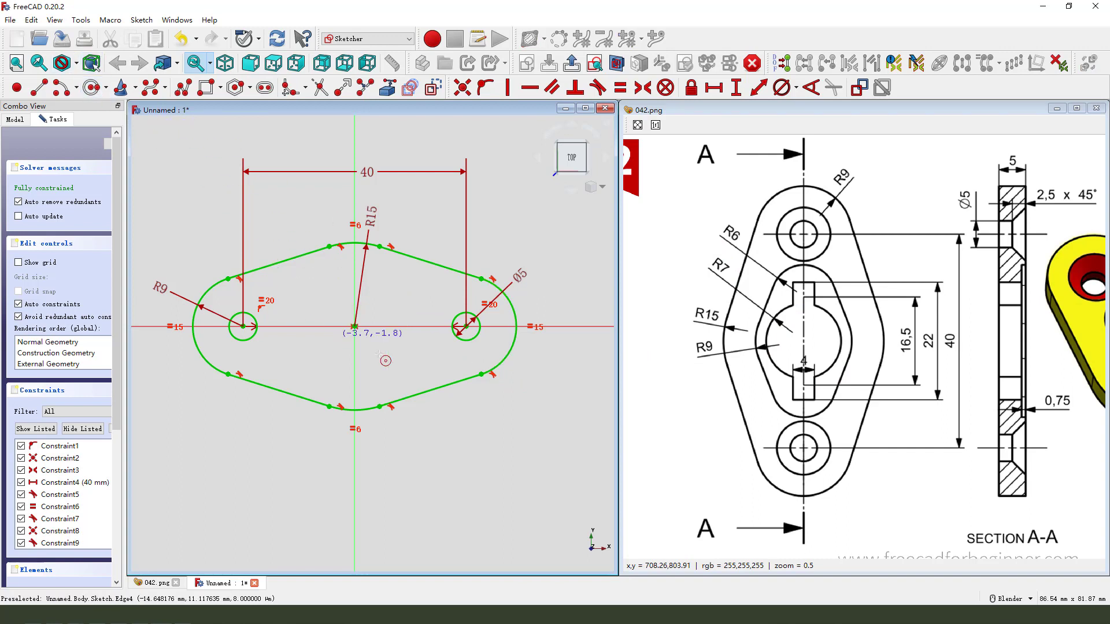
{"action": "left_click", "coordinate": [354, 326]}
{"action": "left_click", "coordinate": [382, 354]}
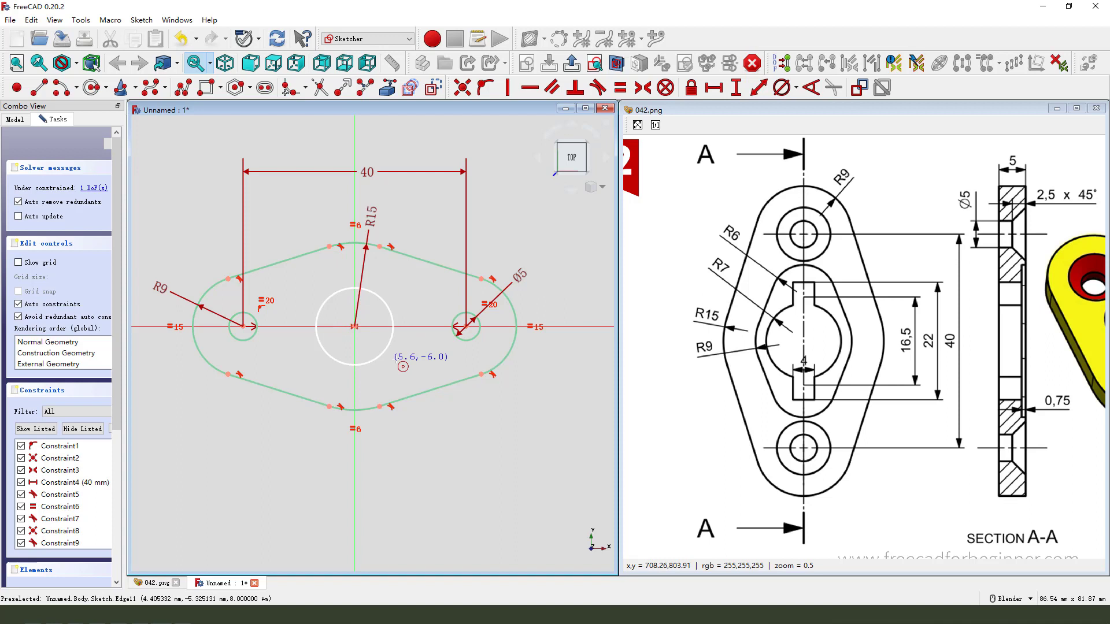
{"action": "left_click", "coordinate": [779, 88]}
{"action": "type", "text": "14"}
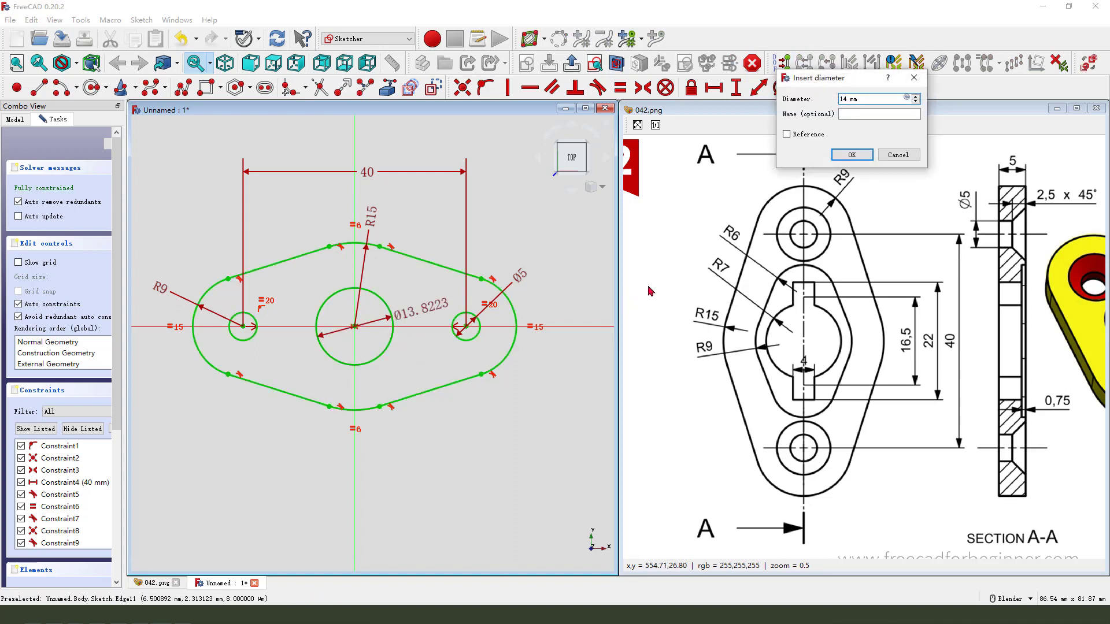
{"action": "key", "text": "Return"}
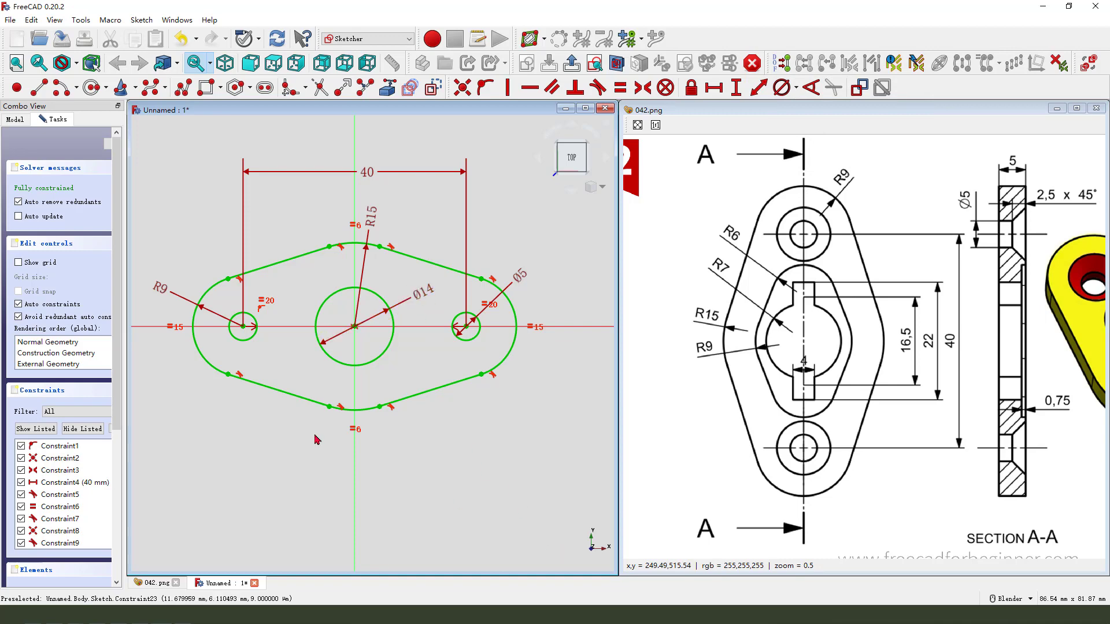
Close the outline sketch and pad it 5 mm in the reversed direction.
{"action": "left_click", "coordinate": [569, 66]}
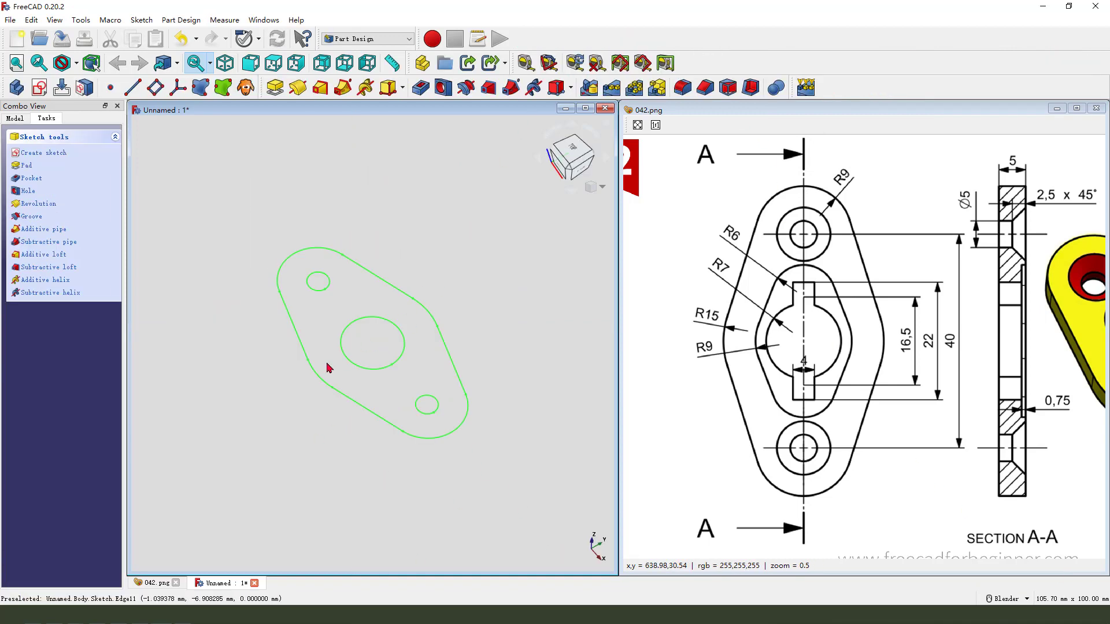
{"action": "left_click", "coordinate": [276, 88]}
{"action": "left_click_drag", "start_coordinate": [979, 419], "coordinate": [952, 421]}
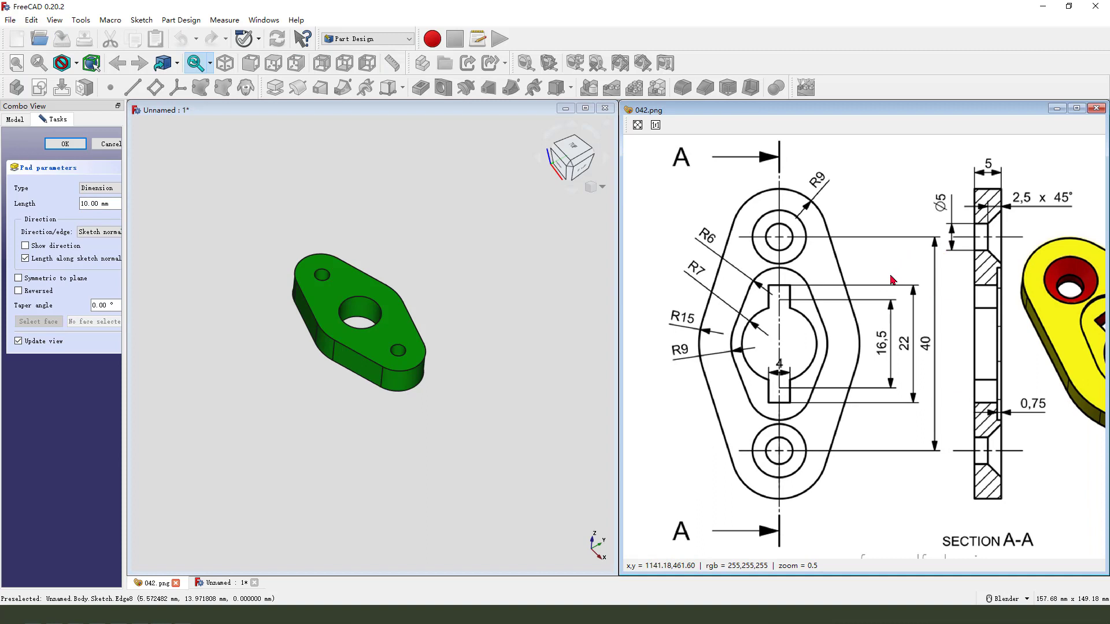
{"action": "left_click_drag", "start_coordinate": [978, 176], "coordinate": [983, 178]}
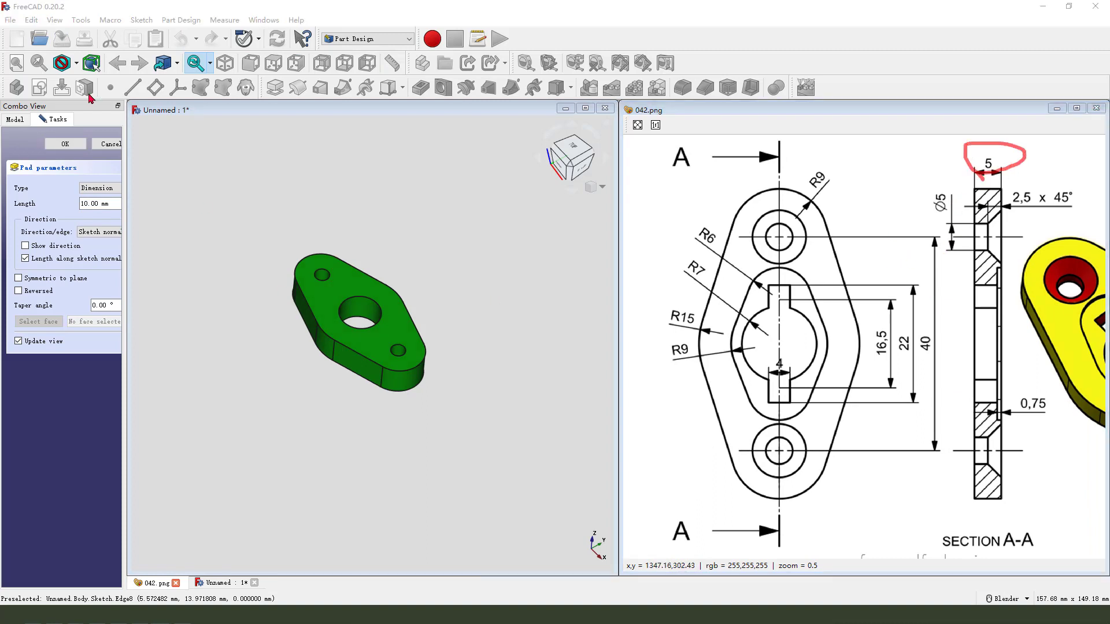
{"action": "left_click", "coordinate": [101, 205]}
{"action": "type", "text": "5"}
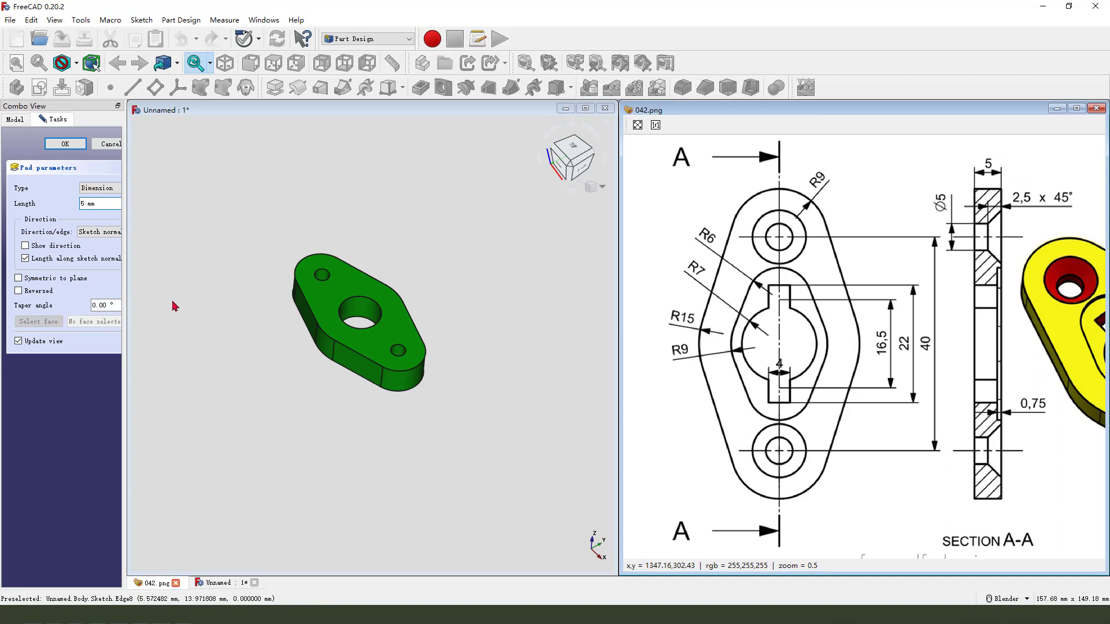
{"action": "left_click", "coordinate": [29, 294]}
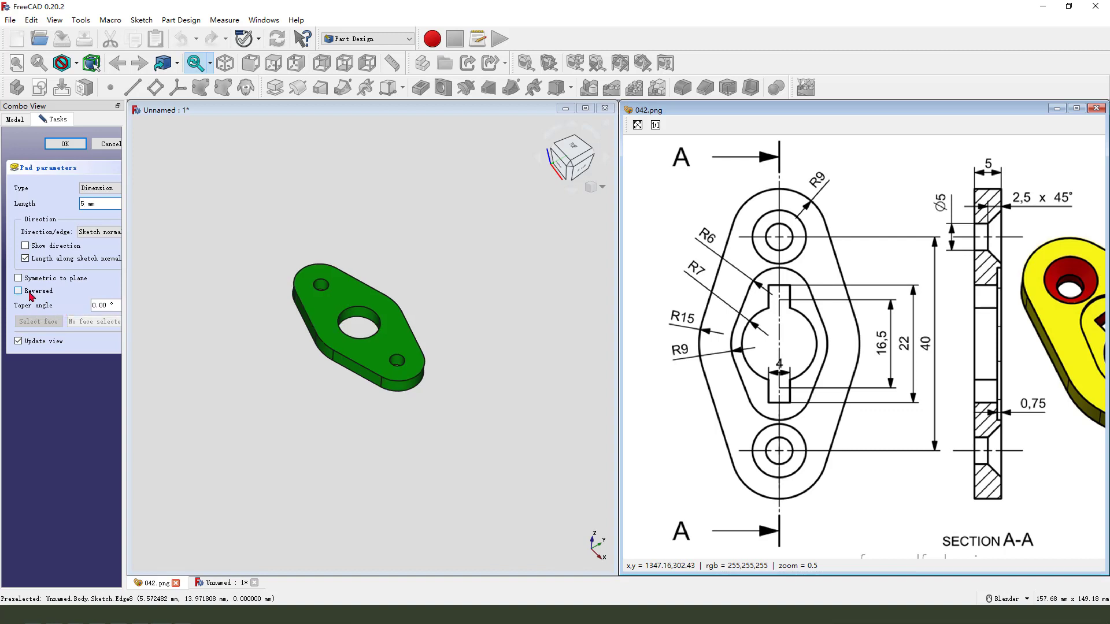
{"action": "left_click", "coordinate": [65, 144]}
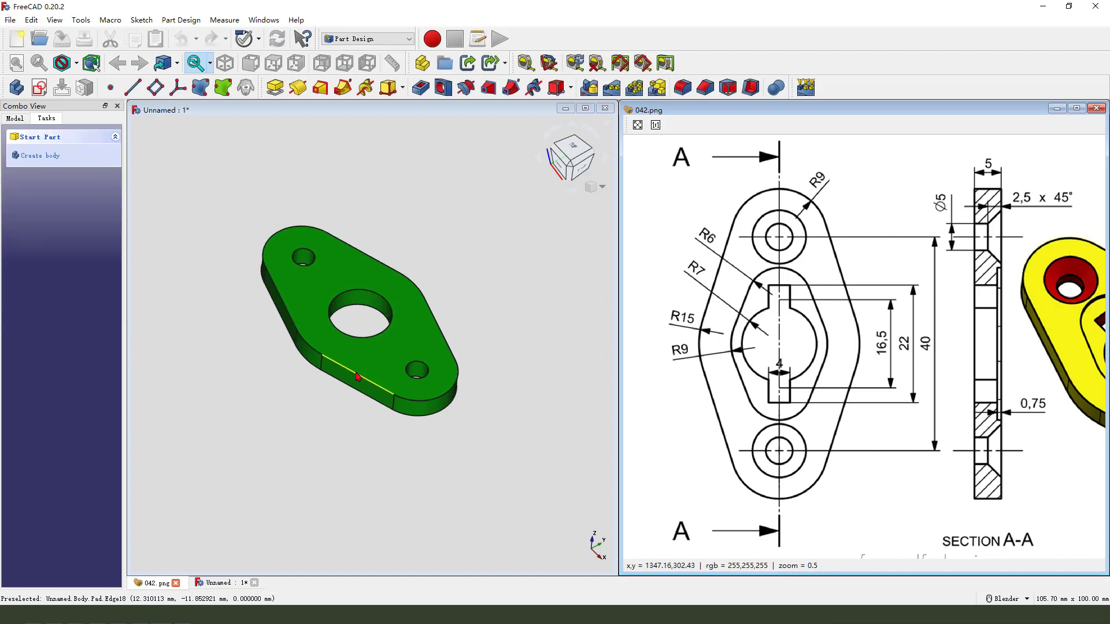
{"action": "middle_click_drag", "start_coordinate": [346, 295], "coordinate": [485, 357]}
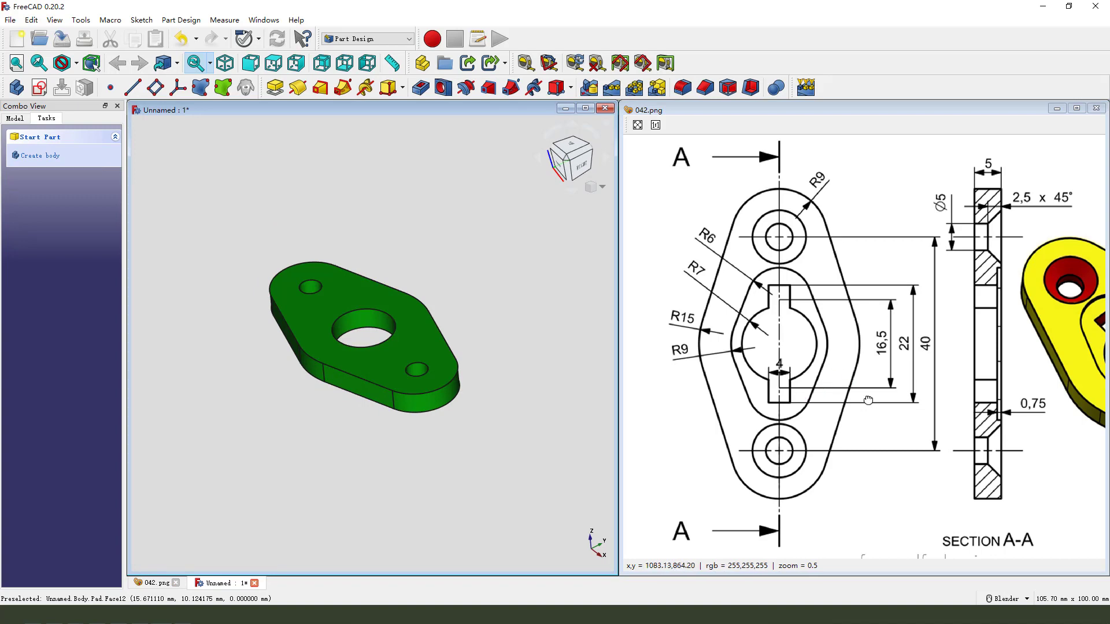
{"action": "middle_click_drag", "start_coordinate": [781, 330], "coordinate": [772, 322]}
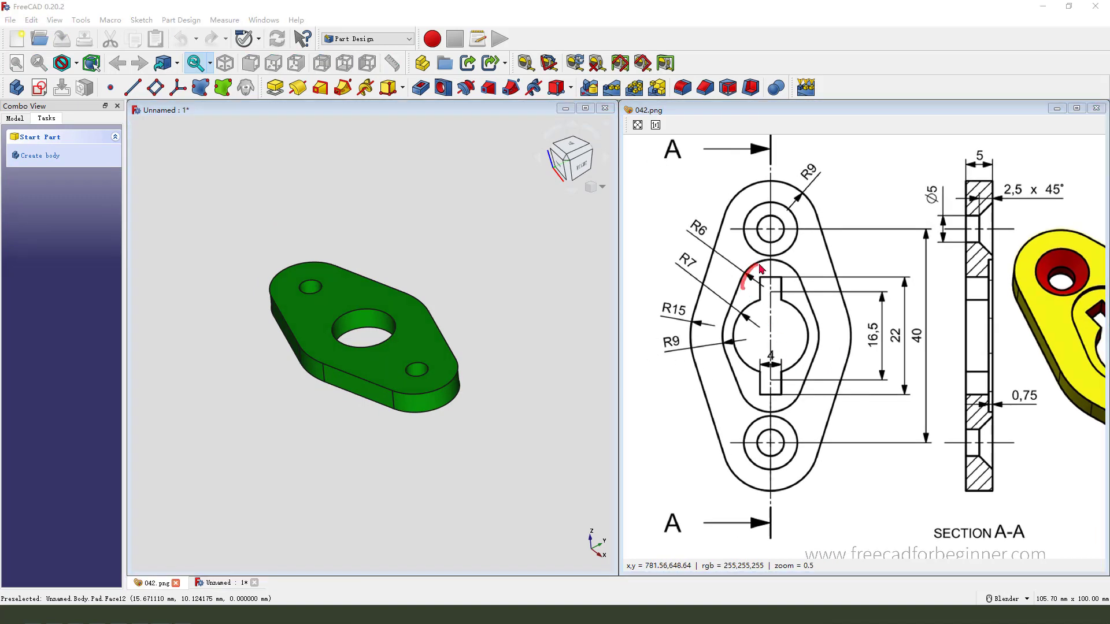
{"action": "left_click_drag", "start_coordinate": [765, 281], "coordinate": [790, 332]}
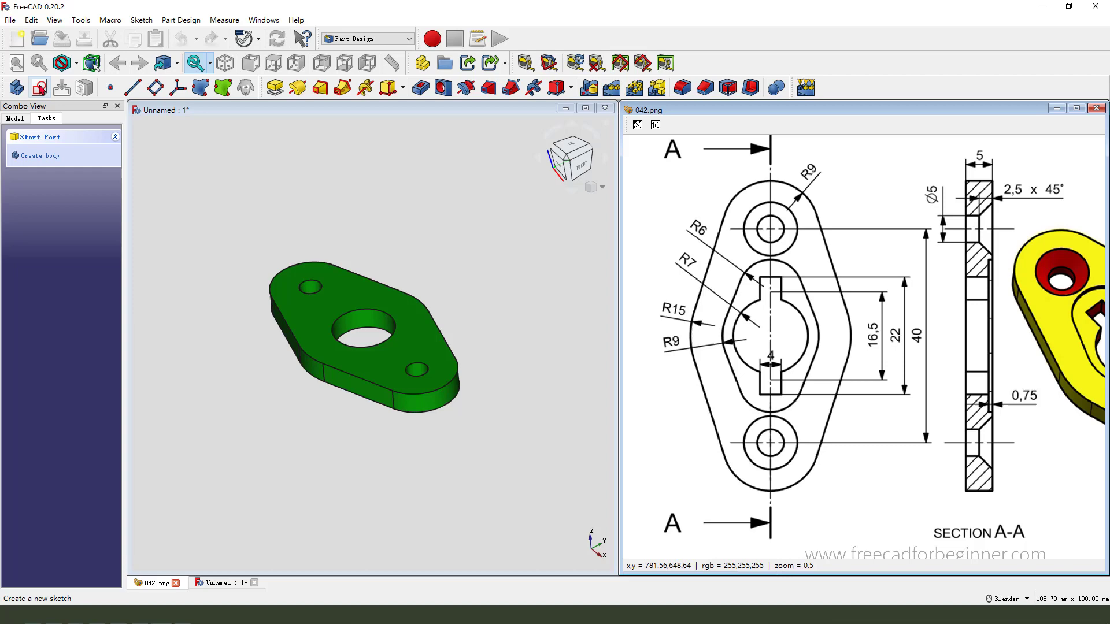
Create a sketch on XY_Plane and draw a centred rectangle at the origin.
{"action": "left_click", "coordinate": [39, 87]}
{"action": "scroll", "coordinate": [376, 297], "scroll_direction": "down", "scroll_amount": 1}
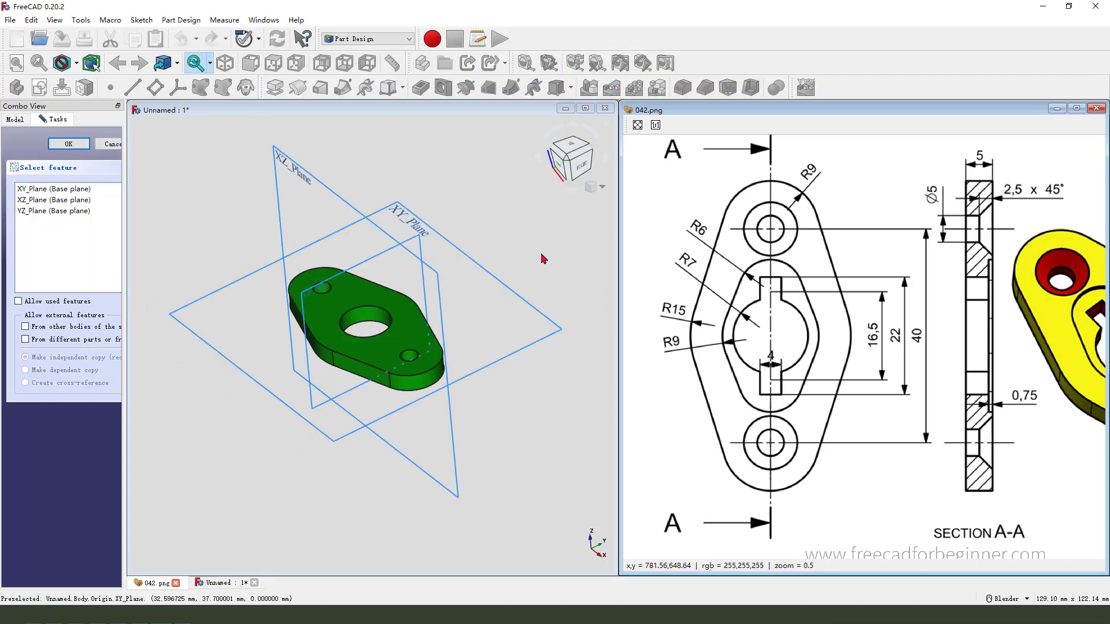
{"action": "left_click", "coordinate": [401, 210]}
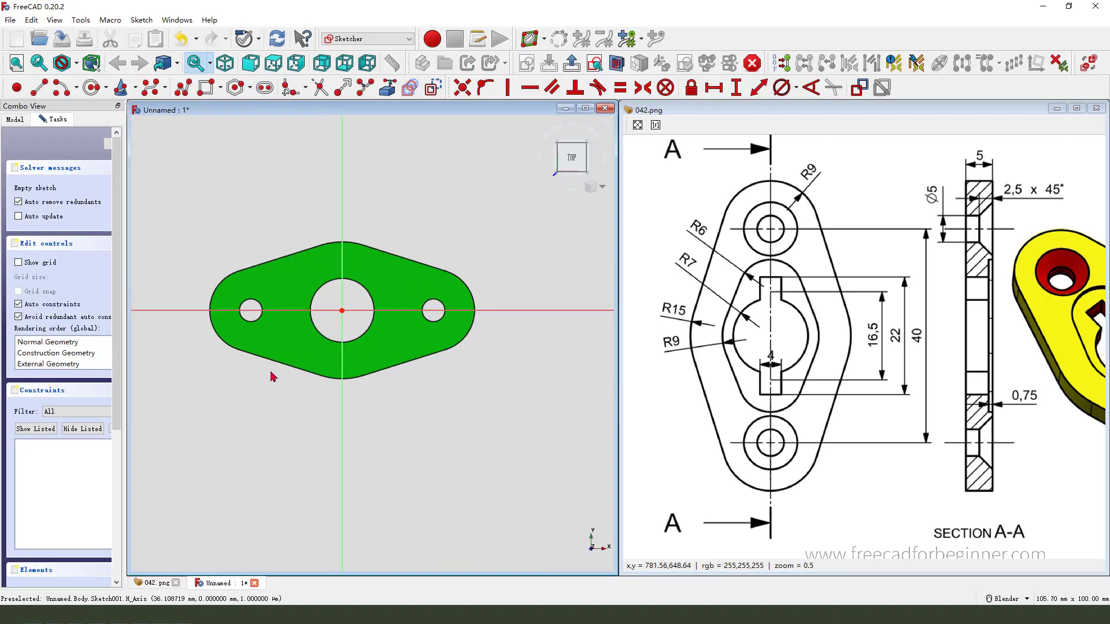
{"action": "left_click", "coordinate": [221, 89]}
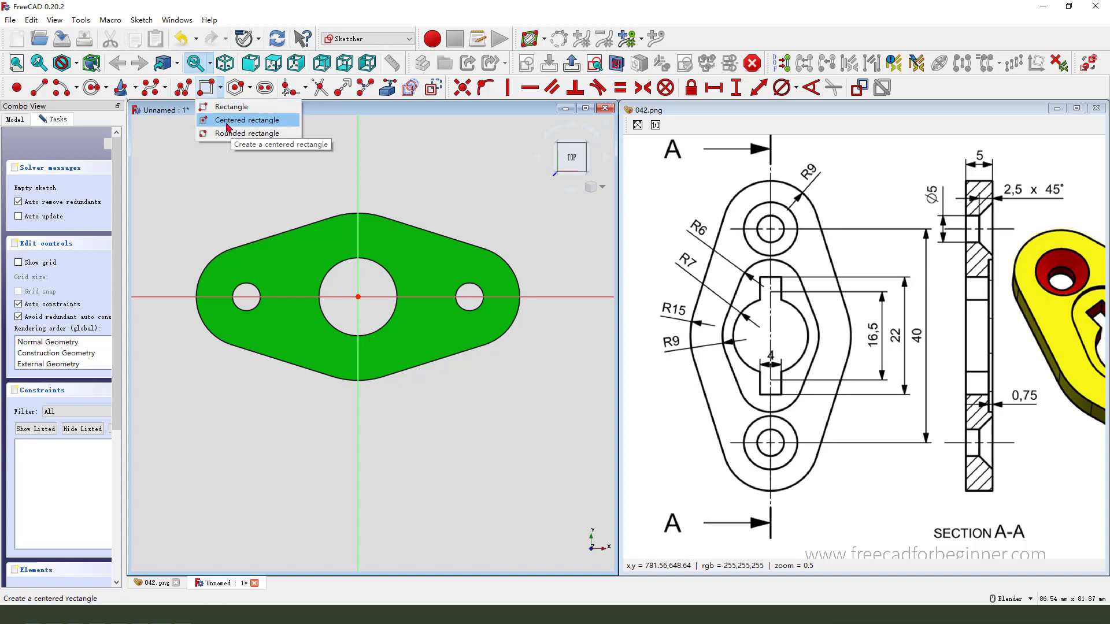
{"action": "left_click", "coordinate": [230, 122]}
{"action": "left_click", "coordinate": [358, 297]}
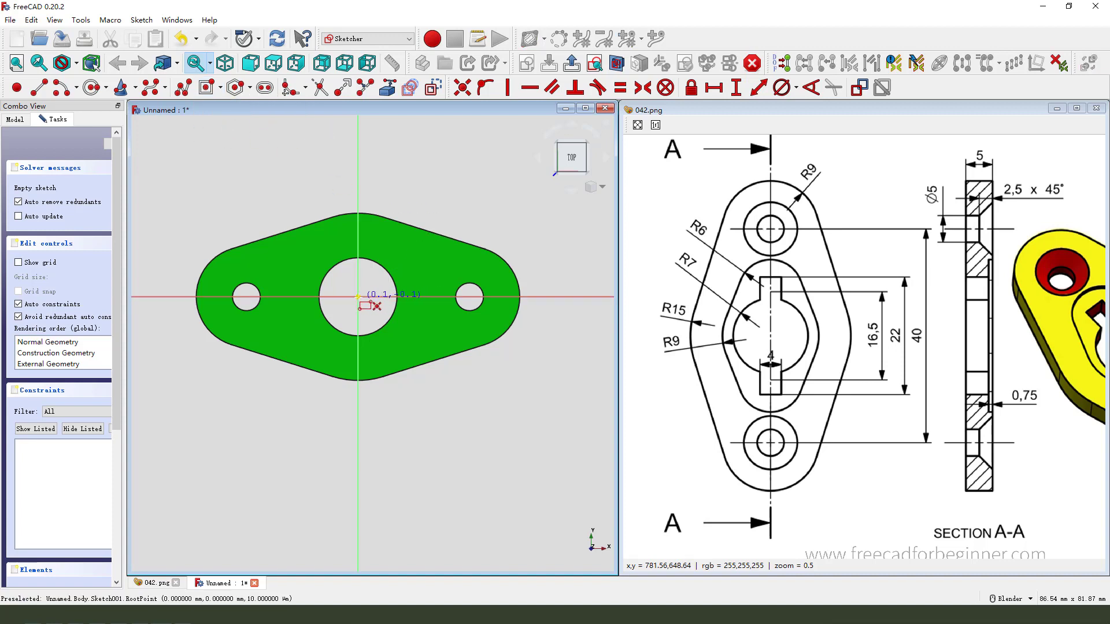
{"action": "left_click", "coordinate": [424, 314]}
{"action": "right_click", "coordinate": [452, 259]}
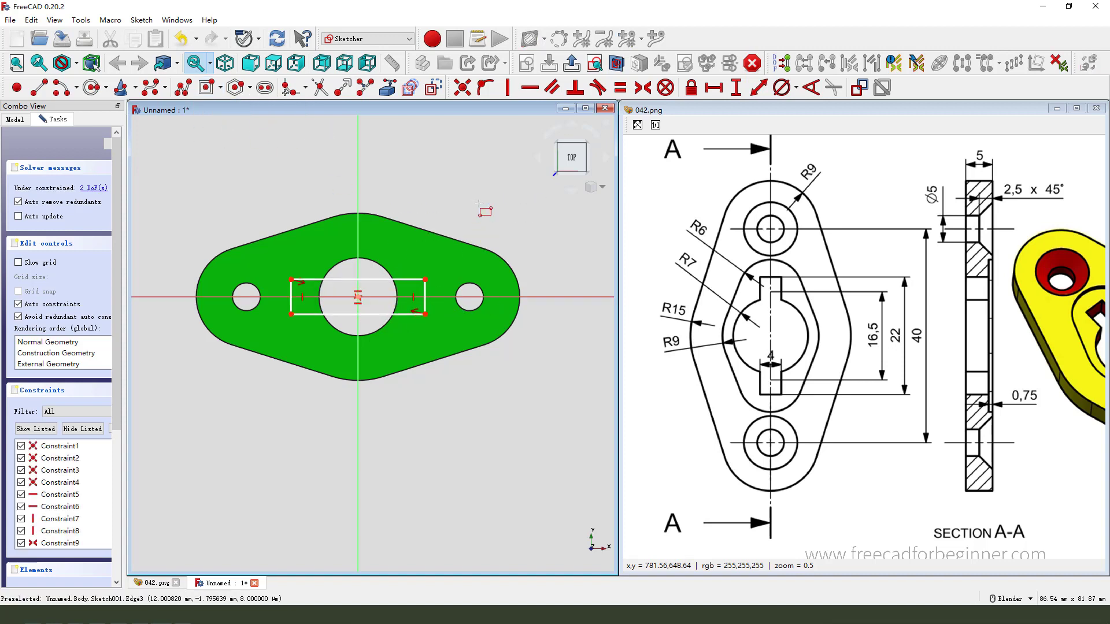
Constrain the rectangle to 22 mm wide and 4 mm high, place labels, and close the sketch.
{"action": "left_click", "coordinate": [390, 279]}
{"action": "left_click", "coordinate": [713, 88]}
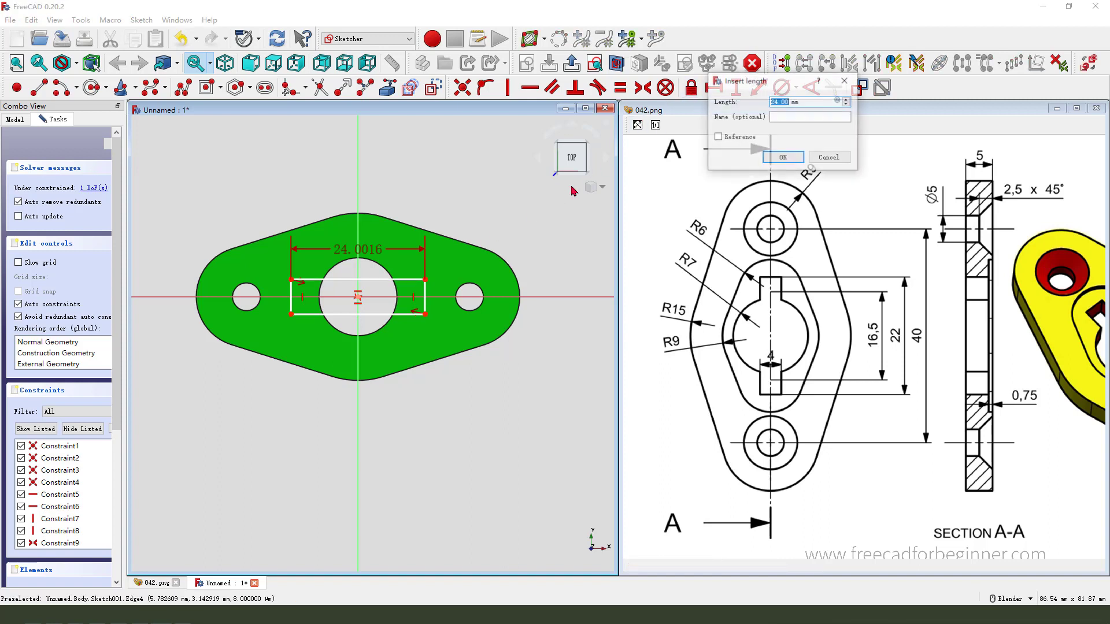
{"action": "key", "text": "Return"}
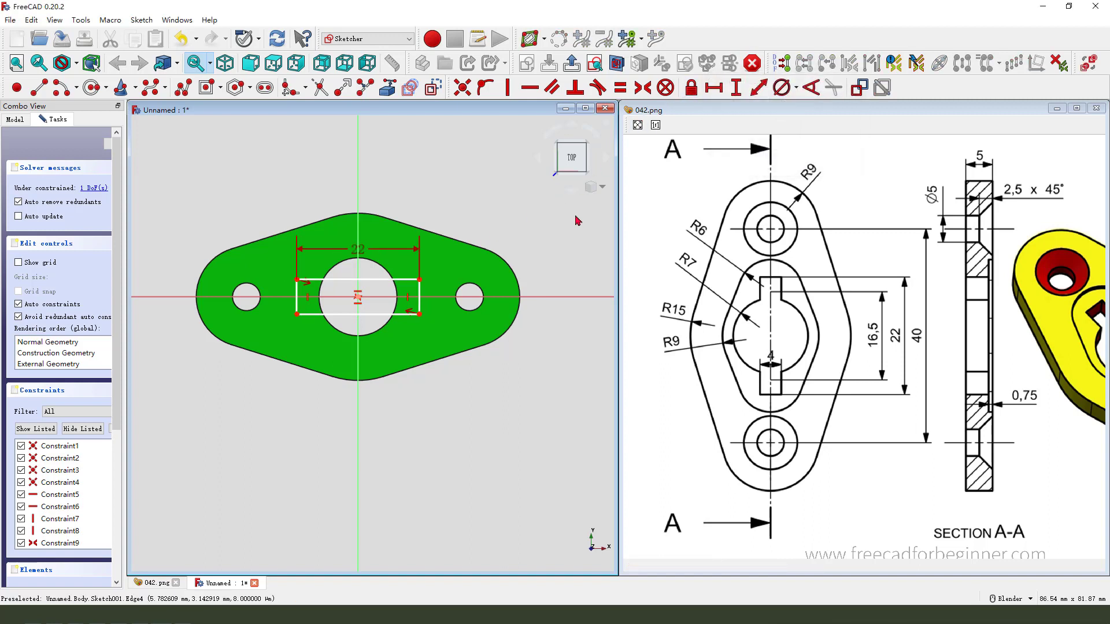
{"action": "left_click", "coordinate": [425, 295]}
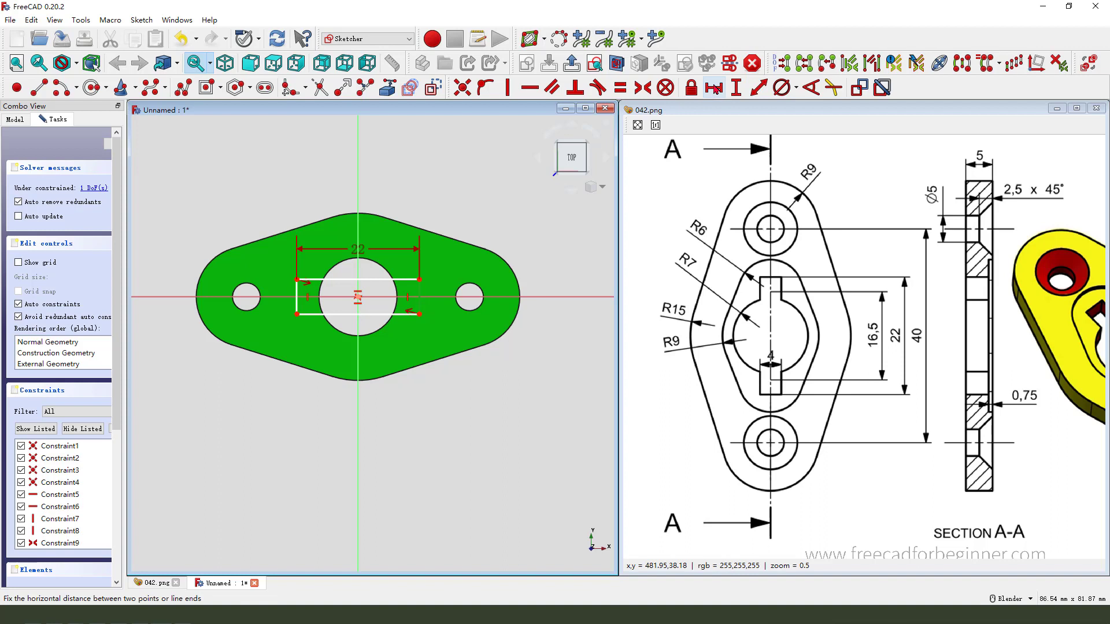
{"action": "left_click", "coordinate": [737, 88]}
{"action": "key", "text": "Return"}
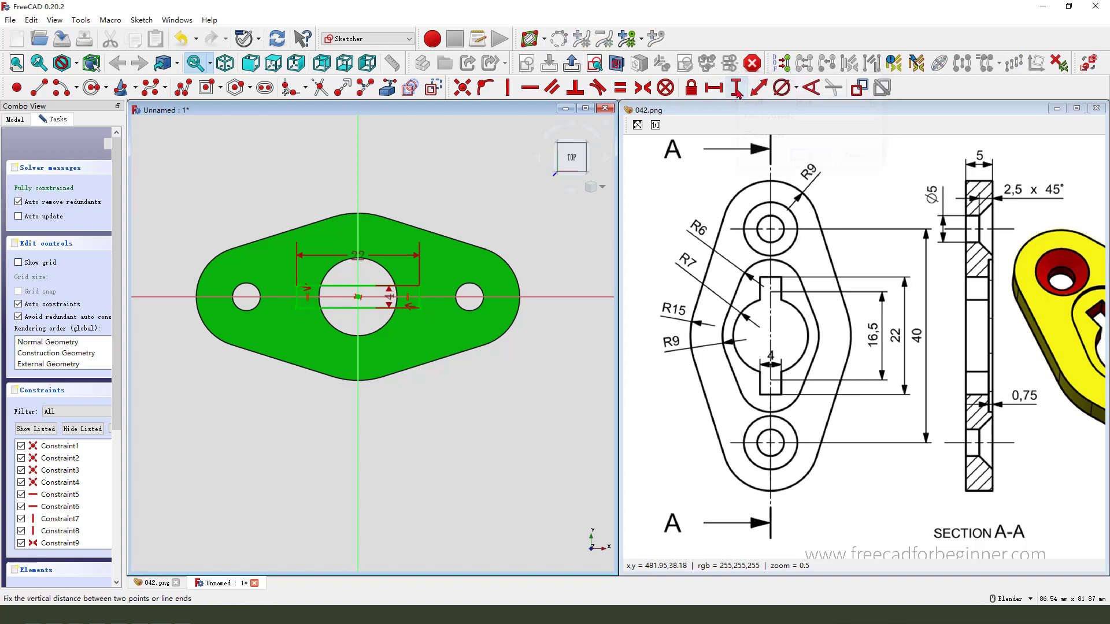
{"action": "left_click_drag", "start_coordinate": [394, 299], "coordinate": [453, 201]}
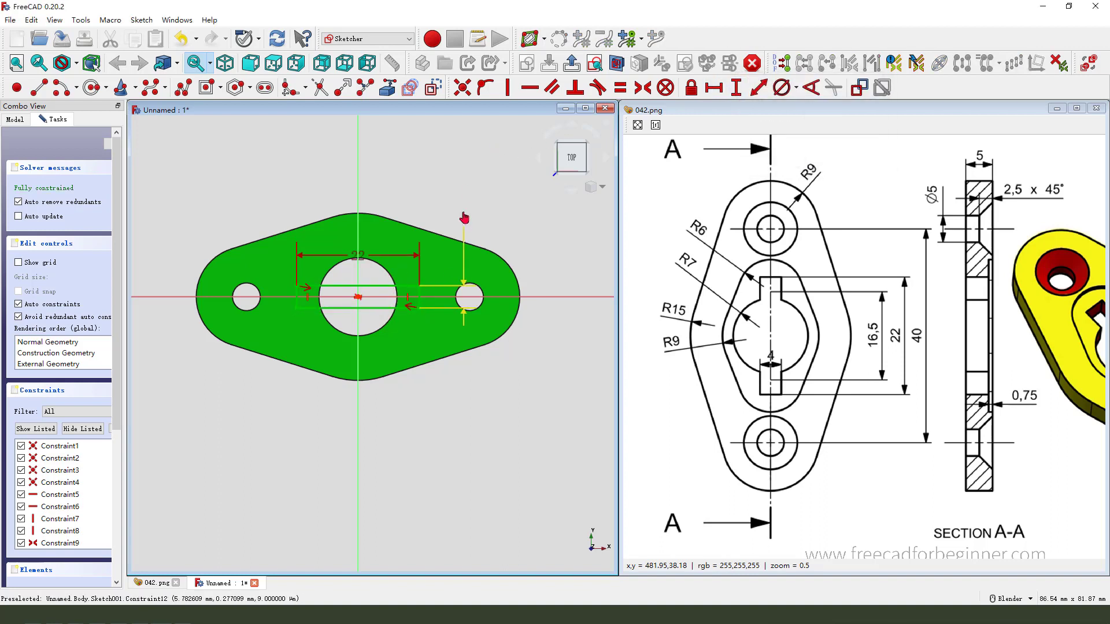
{"action": "left_click_drag", "start_coordinate": [360, 256], "coordinate": [371, 184]}
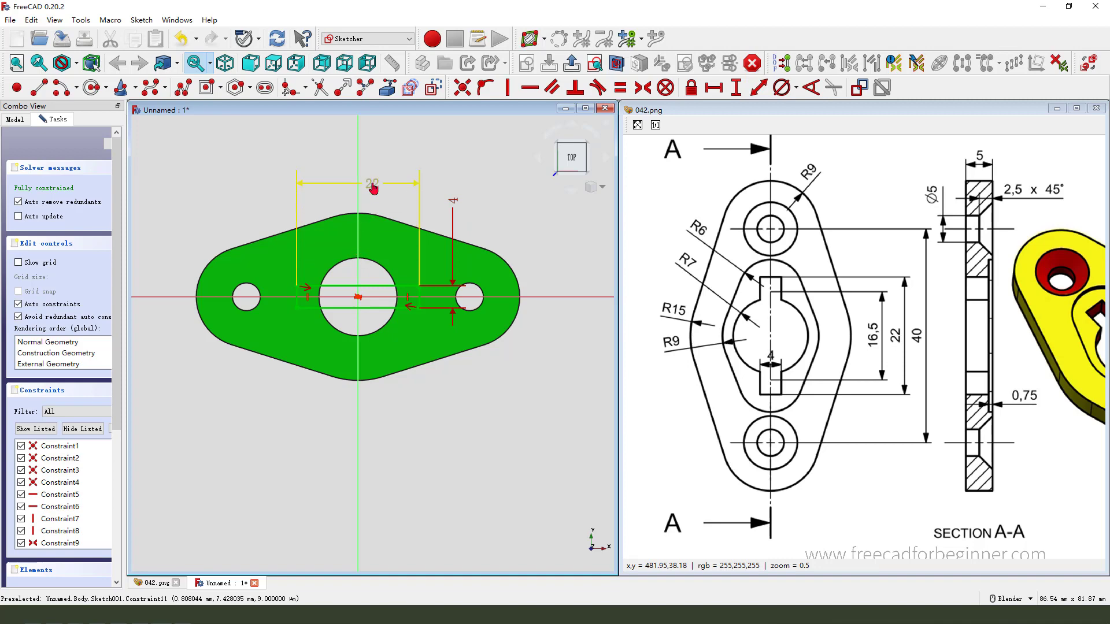
{"action": "left_click", "coordinate": [571, 63]}
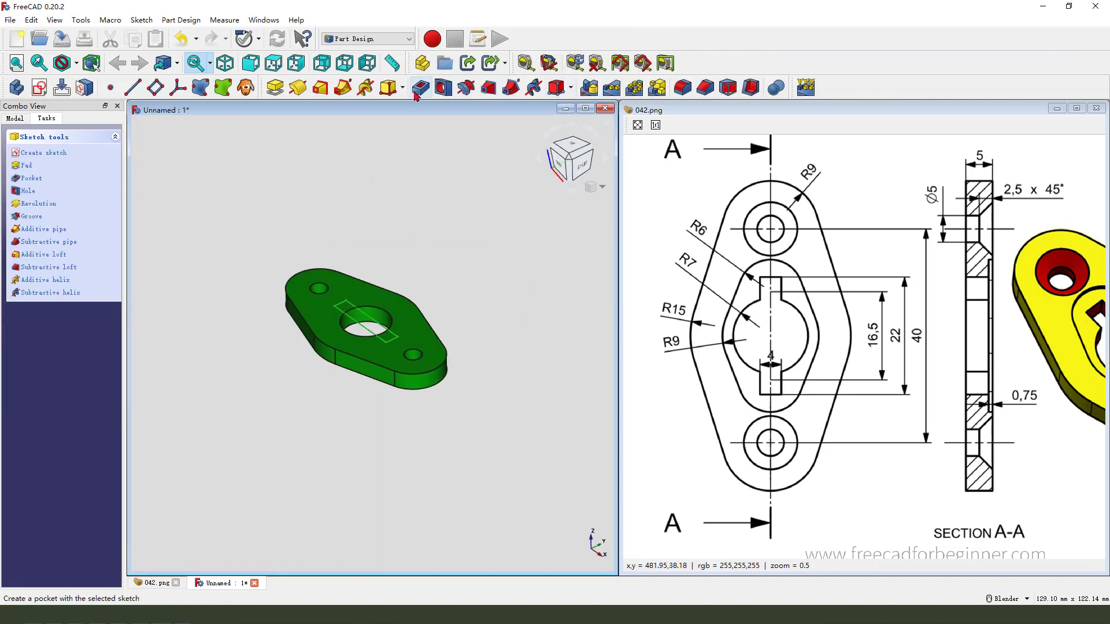
Pocket the rectangle sketch Through all, then orbit to inspect the keyed hole.
{"action": "left_click", "coordinate": [420, 87]}
{"action": "left_click", "coordinate": [100, 188]}
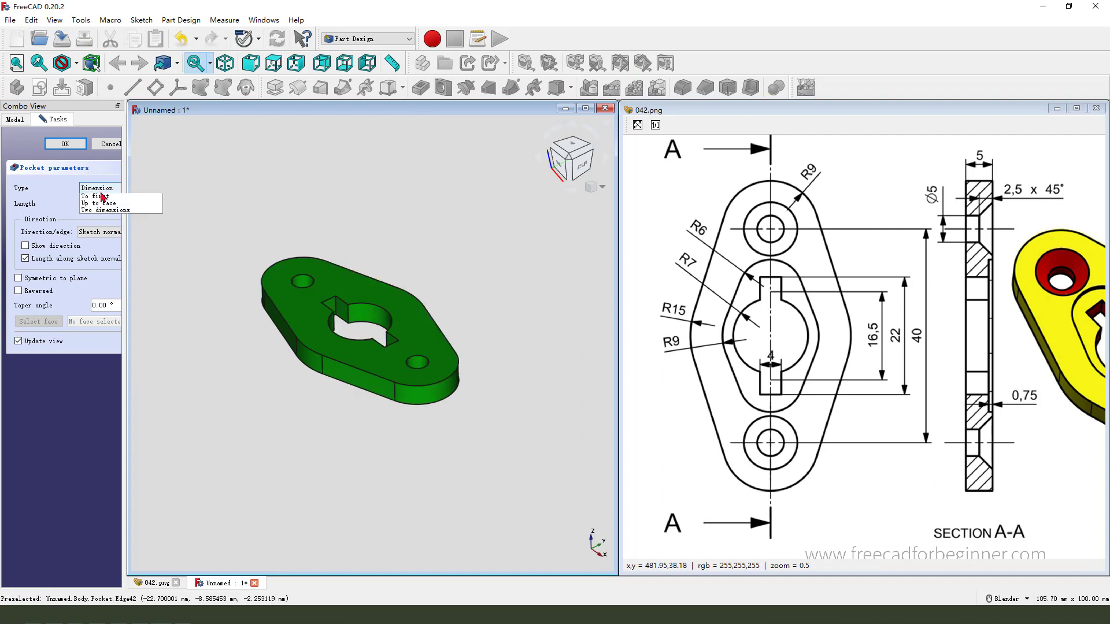
{"action": "left_click", "coordinate": [111, 204]}
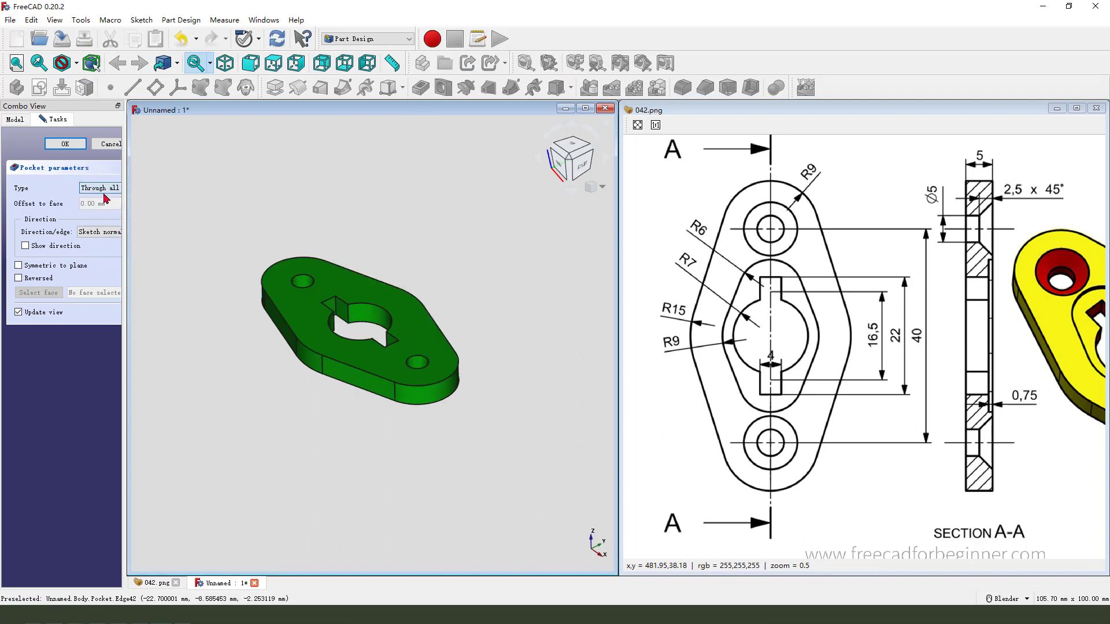
{"action": "left_click", "coordinate": [65, 143]}
{"action": "middle_click_drag", "start_coordinate": [464, 354], "coordinate": [473, 338]}
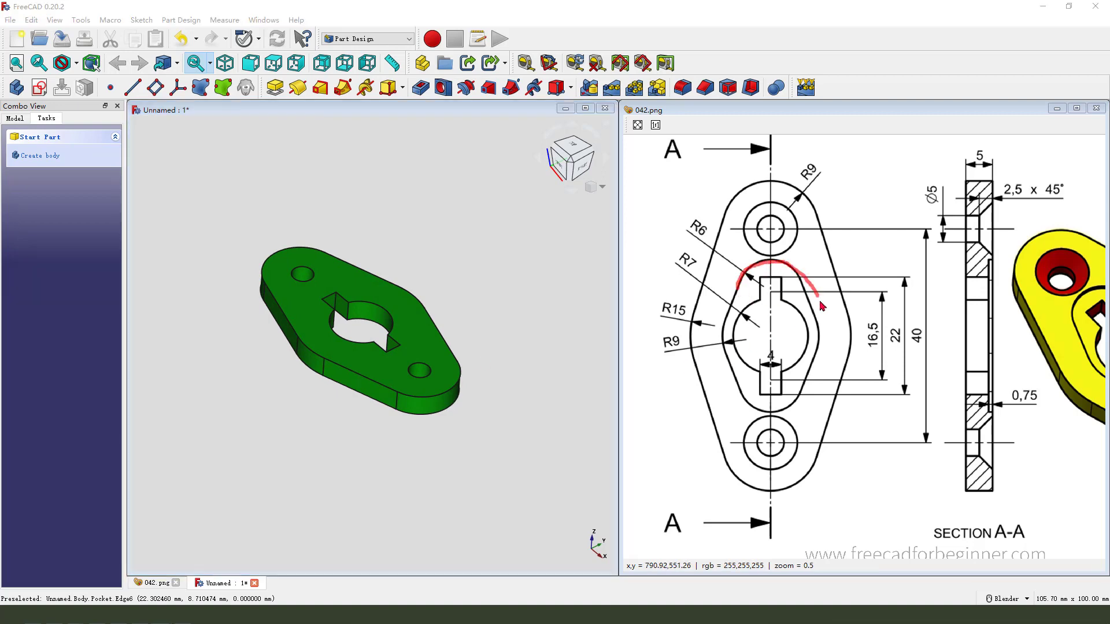
{"action": "left_click_drag", "start_coordinate": [772, 265], "coordinate": [762, 274]}
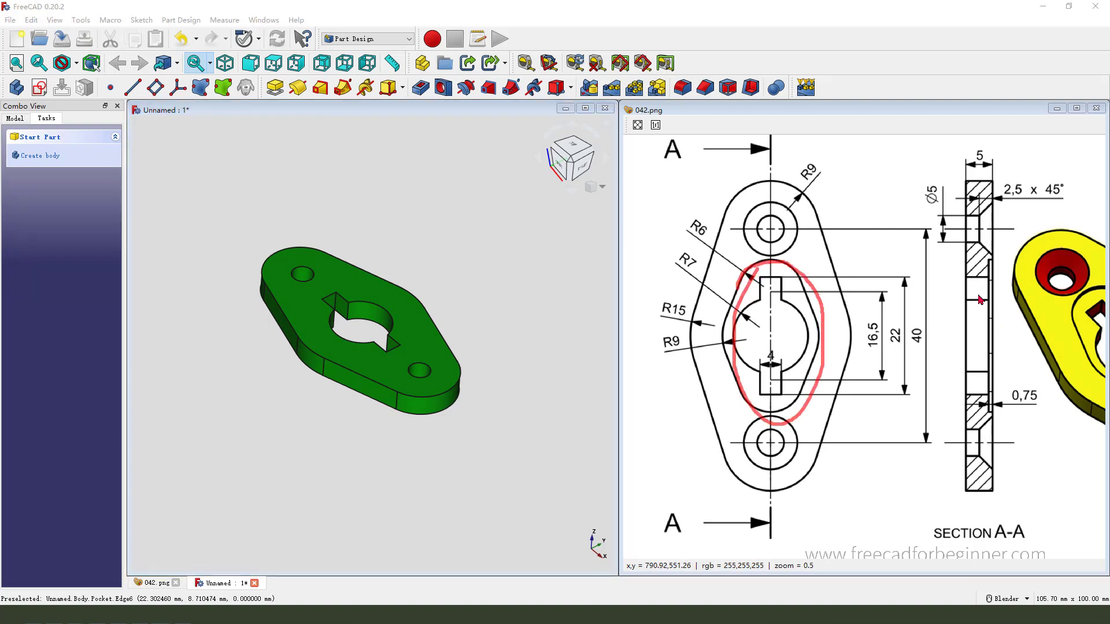
{"action": "left_click_drag", "start_coordinate": [819, 304], "coordinate": [962, 292]}
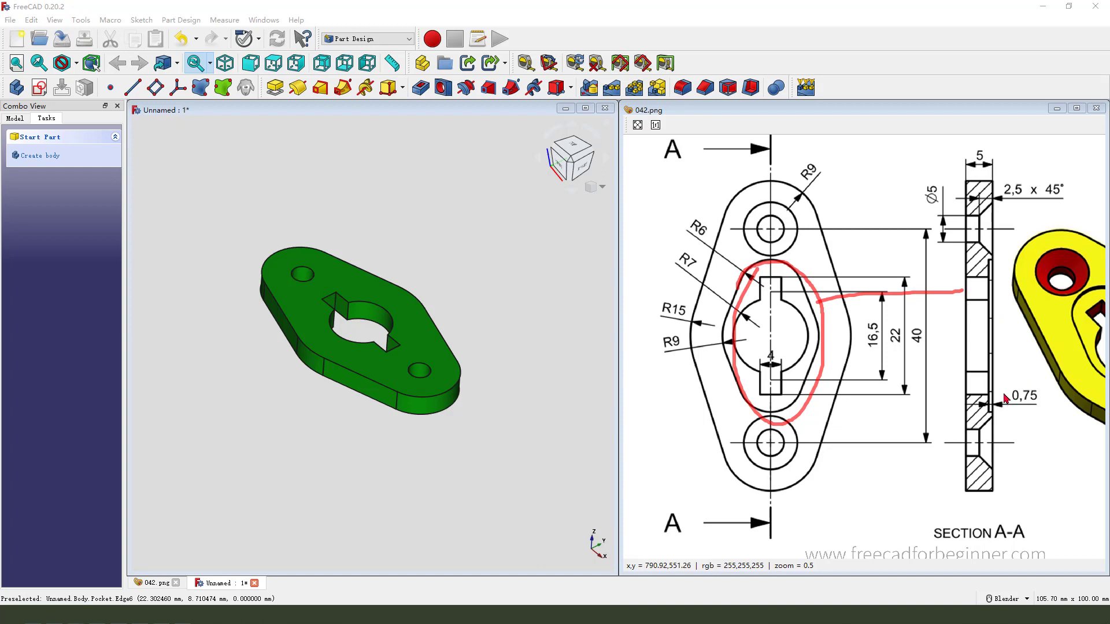
{"action": "left_click_drag", "start_coordinate": [1007, 399], "coordinate": [1045, 412]}
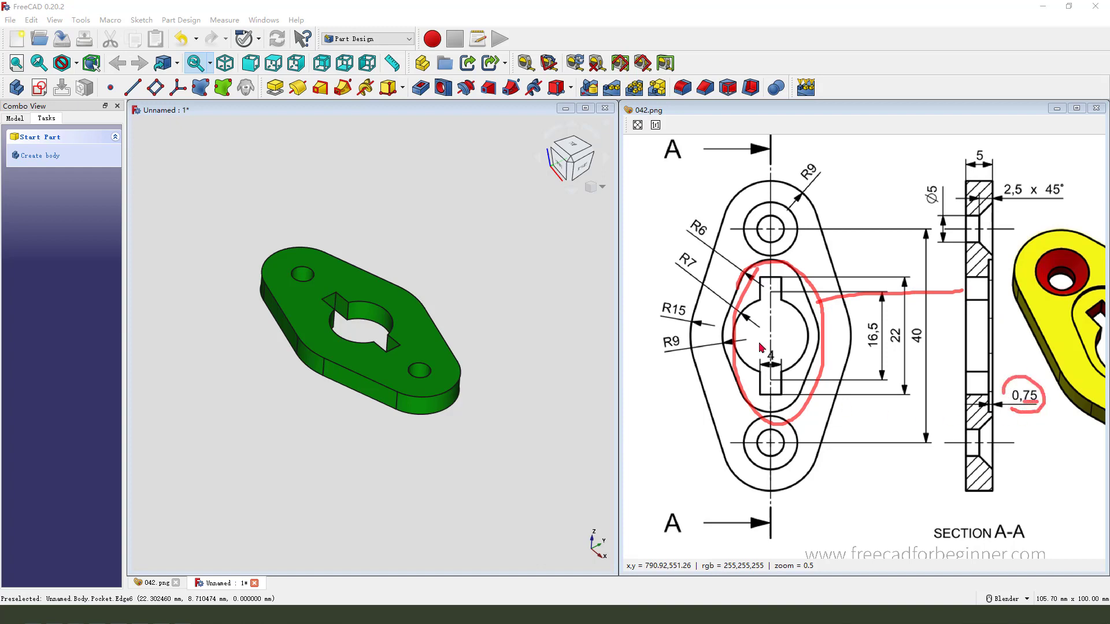
{"action": "left_click", "coordinate": [481, 351]}
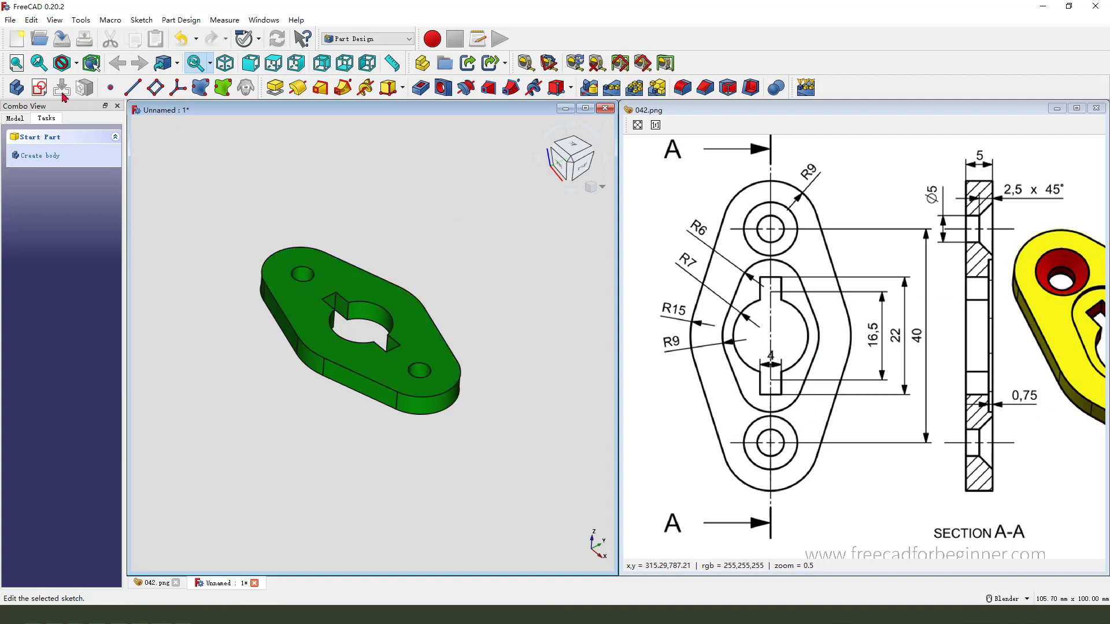
Create a new sketch placed on XY_Plane.
{"action": "left_click", "coordinate": [39, 86]}
{"action": "mouse_move", "coordinate": [417, 165]}
{"action": "left_mouse_down"}
{"action": "mouse_move", "coordinate": [392, 210]}
{"action": "mouse_move", "coordinate": [390, 173]}
{"action": "left_mouse_up"}
{"action": "left_click", "coordinate": [390, 186]}
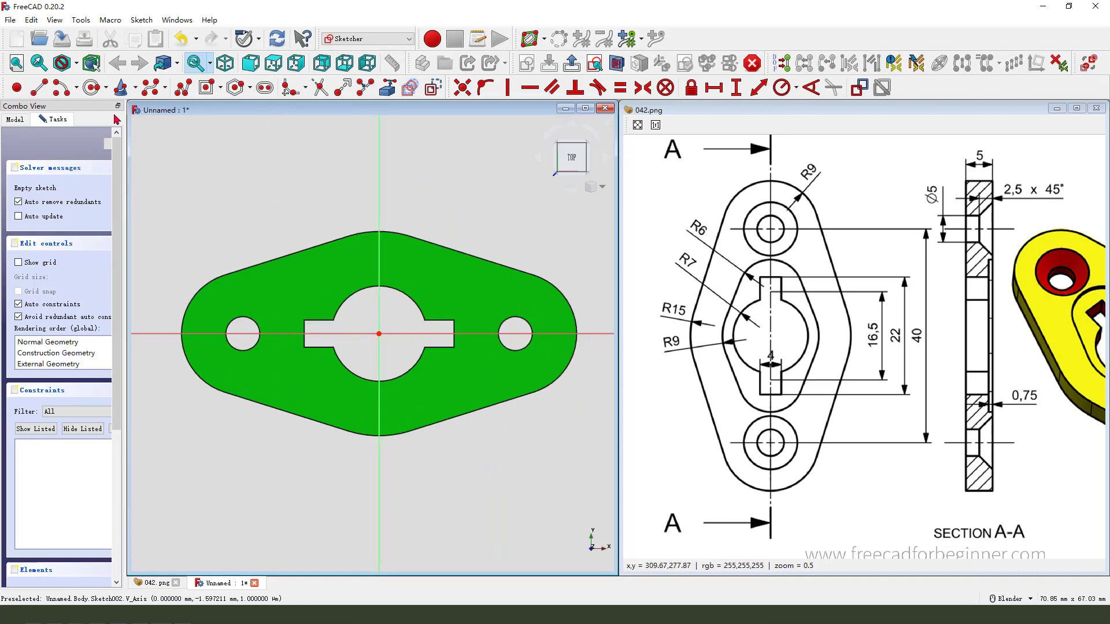
Draw origin-centred arcs below, above, left and right of the keyed hole.
{"action": "left_click", "coordinate": [61, 87]}
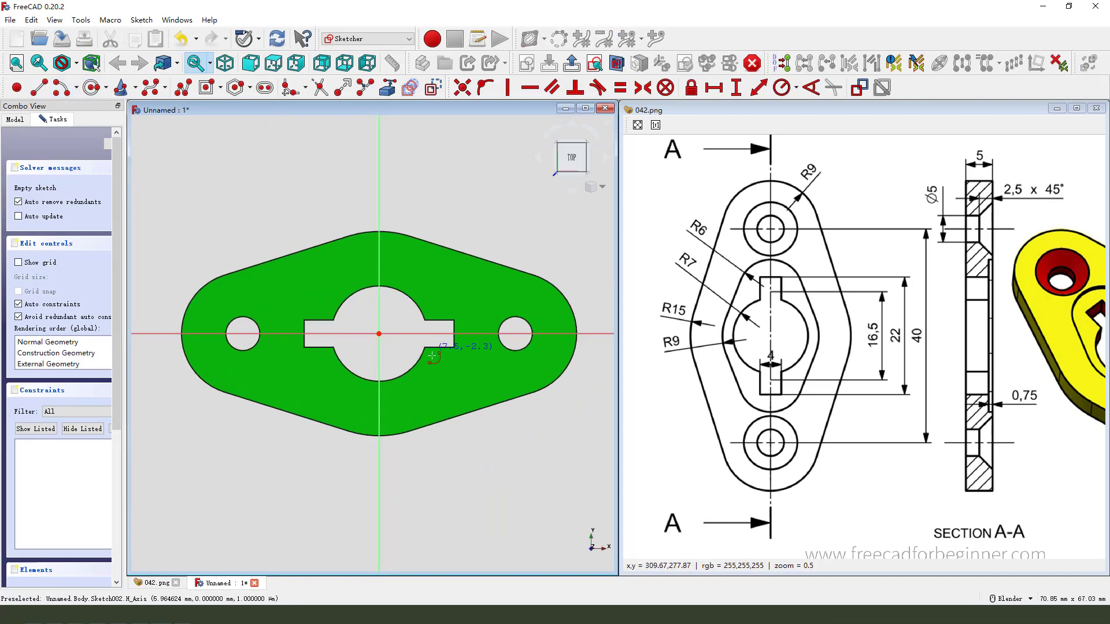
{"action": "left_click", "coordinate": [378, 334]}
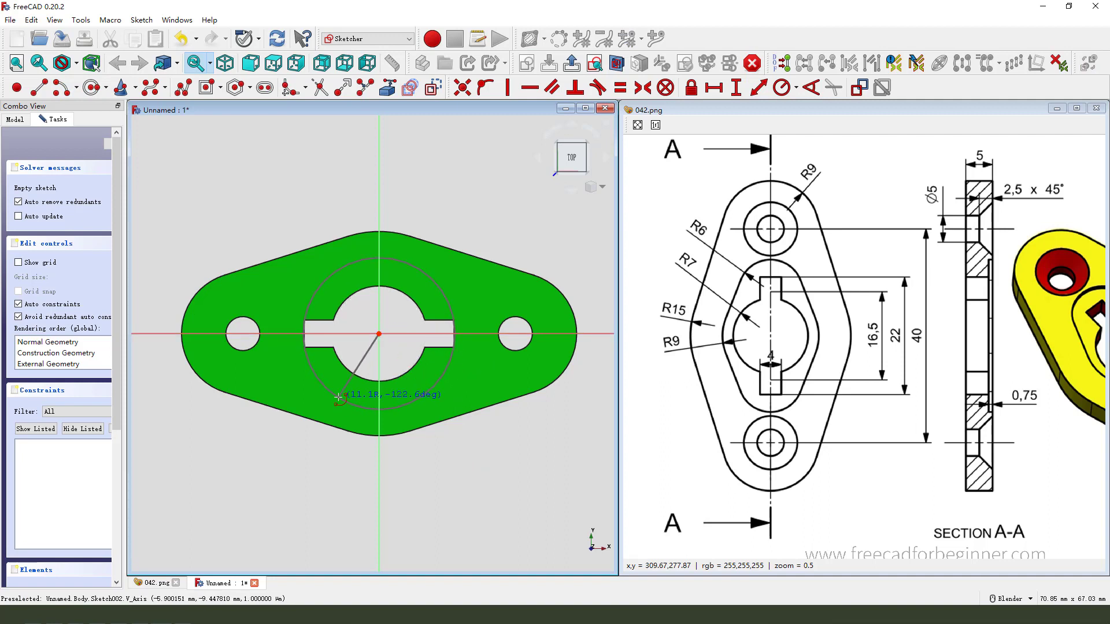
{"action": "left_click", "coordinate": [338, 397]}
{"action": "left_click", "coordinate": [422, 398]}
{"action": "left_click", "coordinate": [379, 334]}
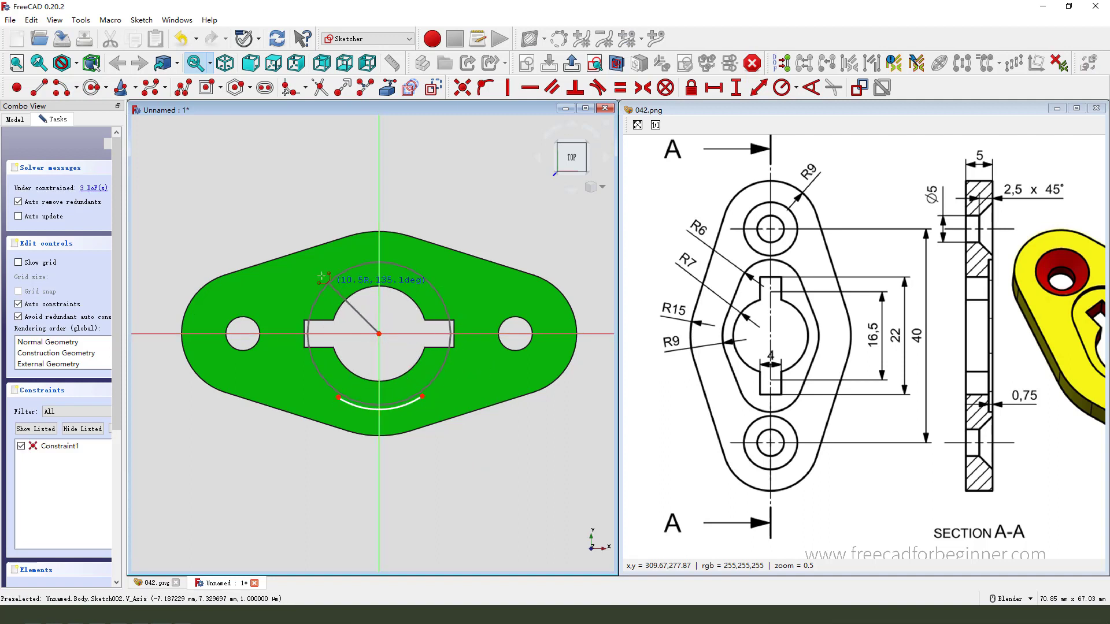
{"action": "left_click", "coordinate": [339, 276]}
{"action": "left_click", "coordinate": [437, 293]}
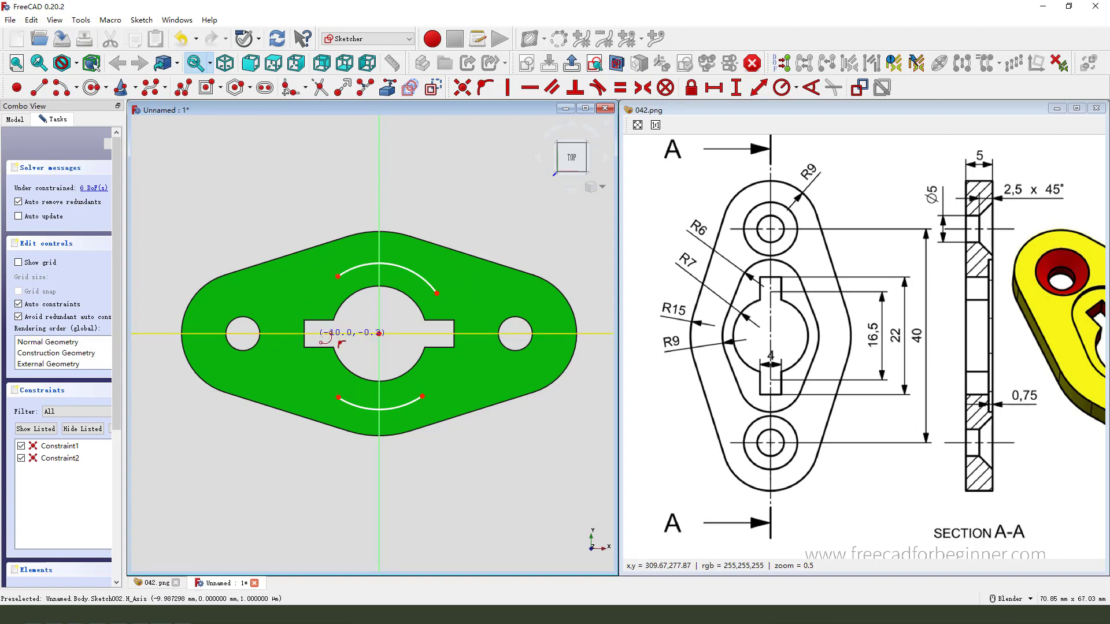
{"action": "left_click", "coordinate": [378, 334]}
{"action": "left_click", "coordinate": [306, 295]}
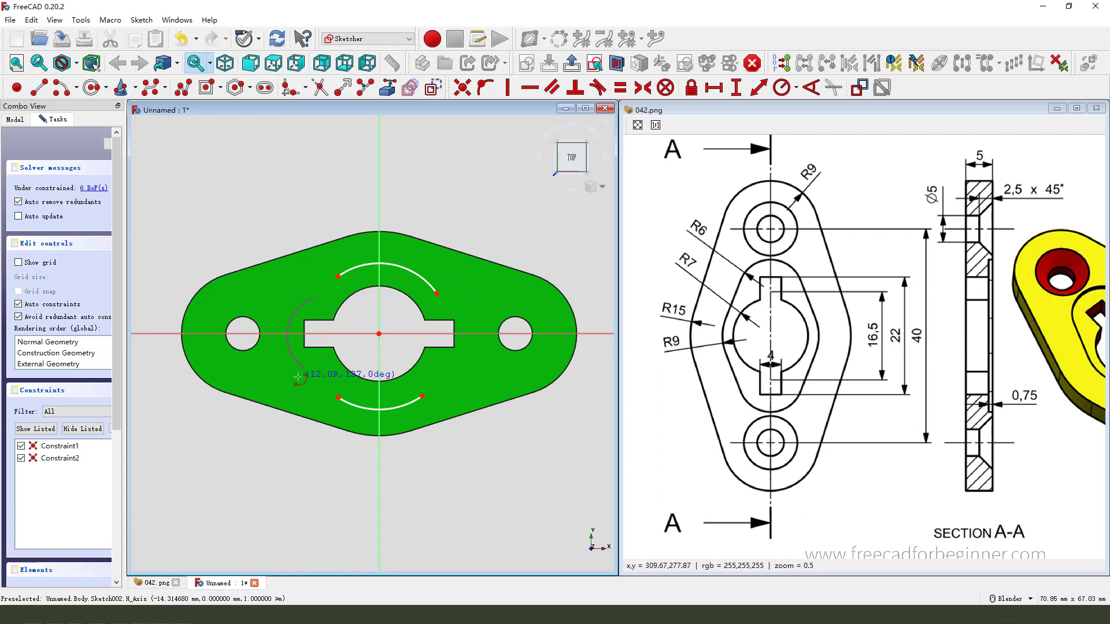
{"action": "left_click", "coordinate": [299, 378]}
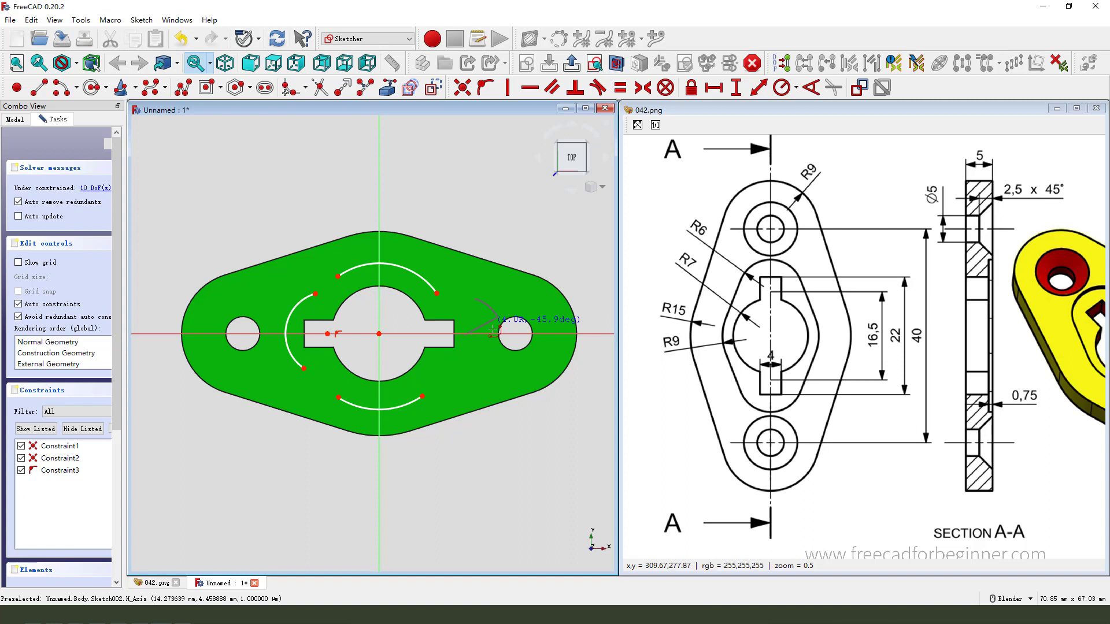
{"action": "left_click", "coordinate": [482, 380]}
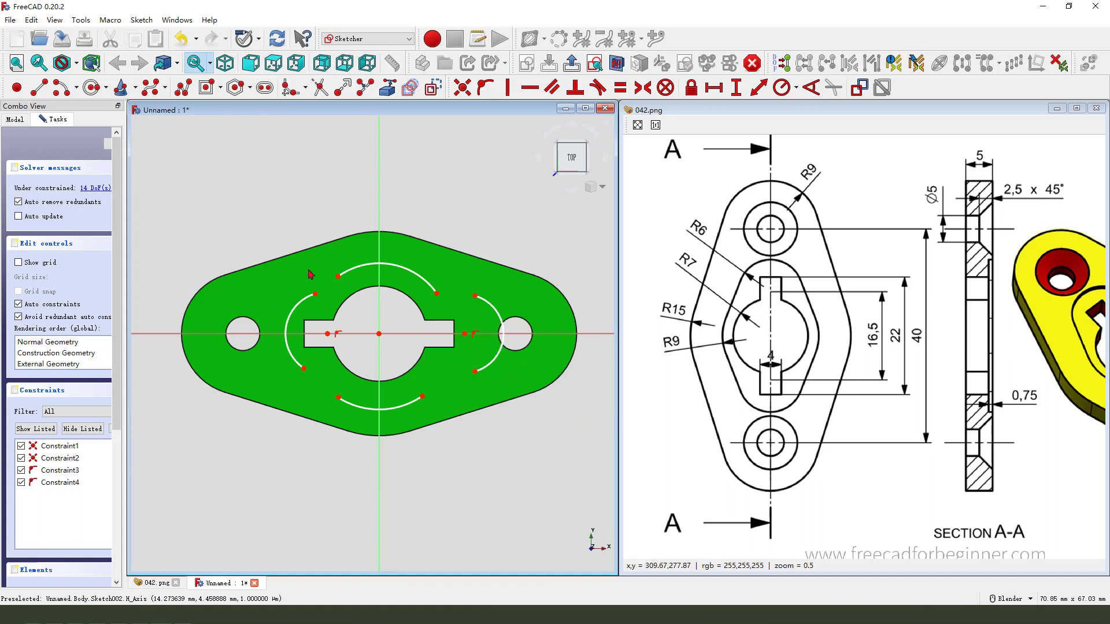
Join the arc endpoints with straight lines to close the recess outline.
{"action": "left_click", "coordinate": [39, 88]}
{"action": "left_click", "coordinate": [316, 294]}
{"action": "left_click", "coordinate": [339, 277]}
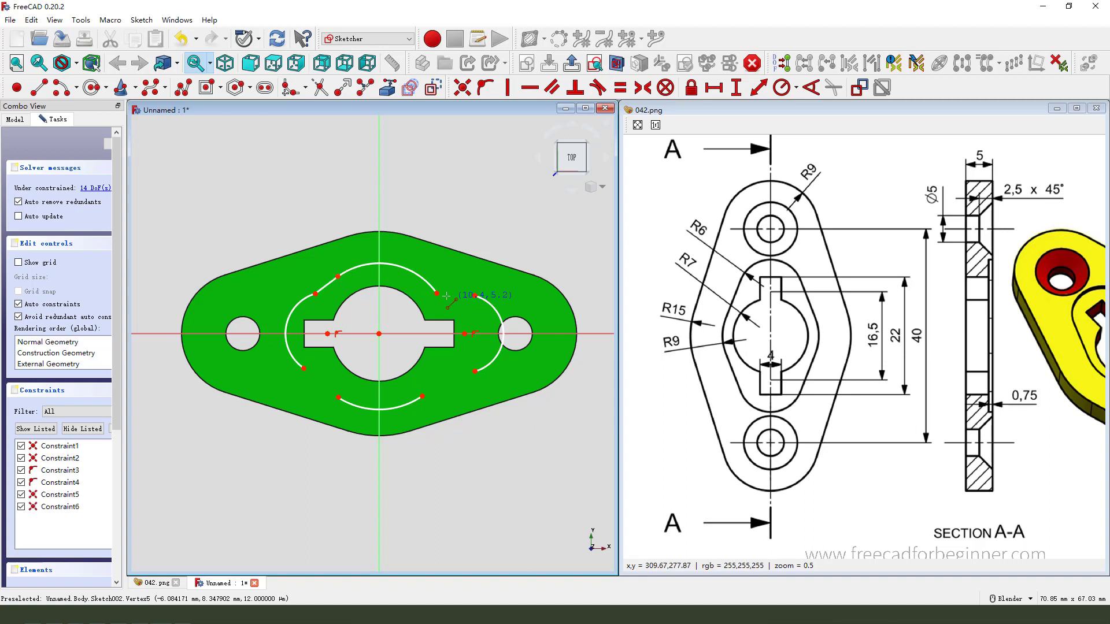
{"action": "left_click", "coordinate": [437, 292]}
{"action": "left_click", "coordinate": [475, 297]}
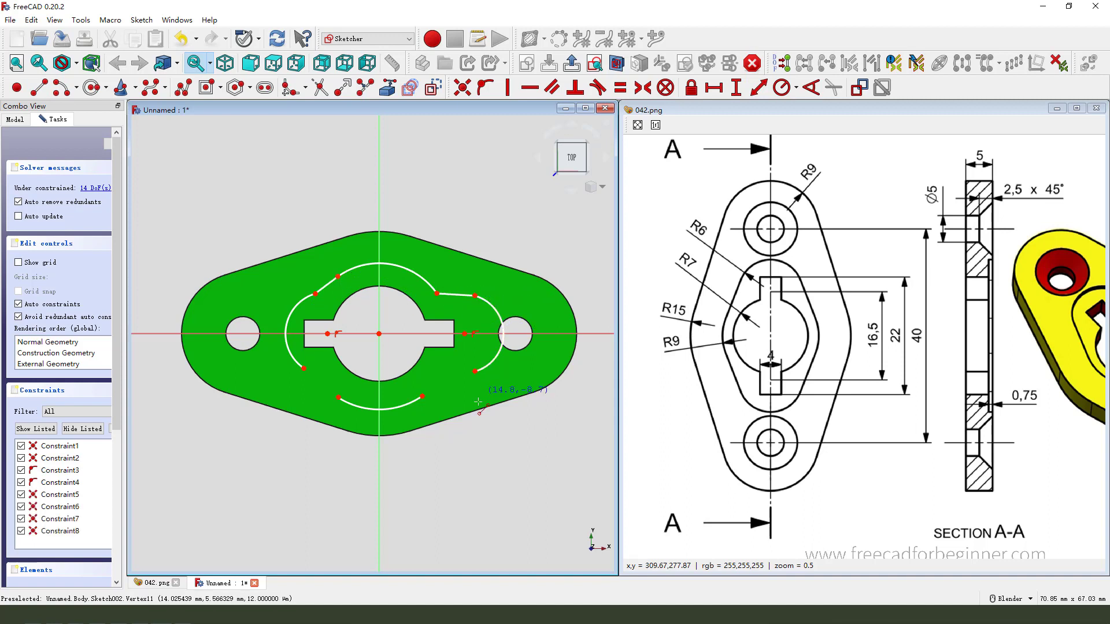
{"action": "left_click", "coordinate": [475, 372]}
{"action": "left_click", "coordinate": [422, 396]}
{"action": "left_click", "coordinate": [338, 397]}
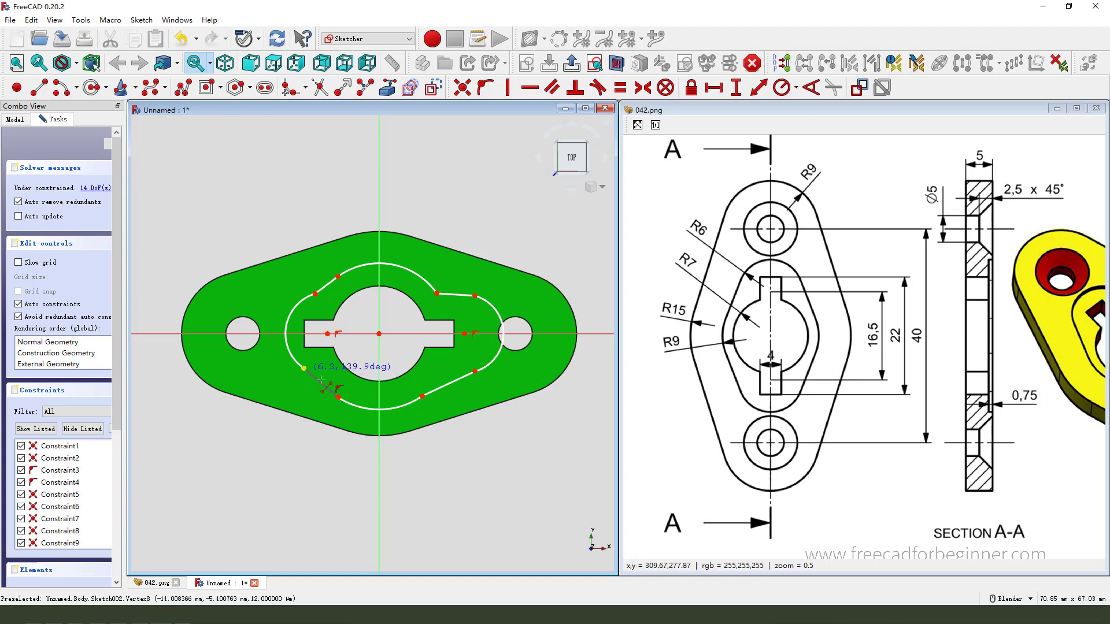
{"action": "left_click", "coordinate": [304, 369]}
{"action": "scroll", "coordinate": [342, 397], "scroll_direction": "up", "scroll_amount": 1}
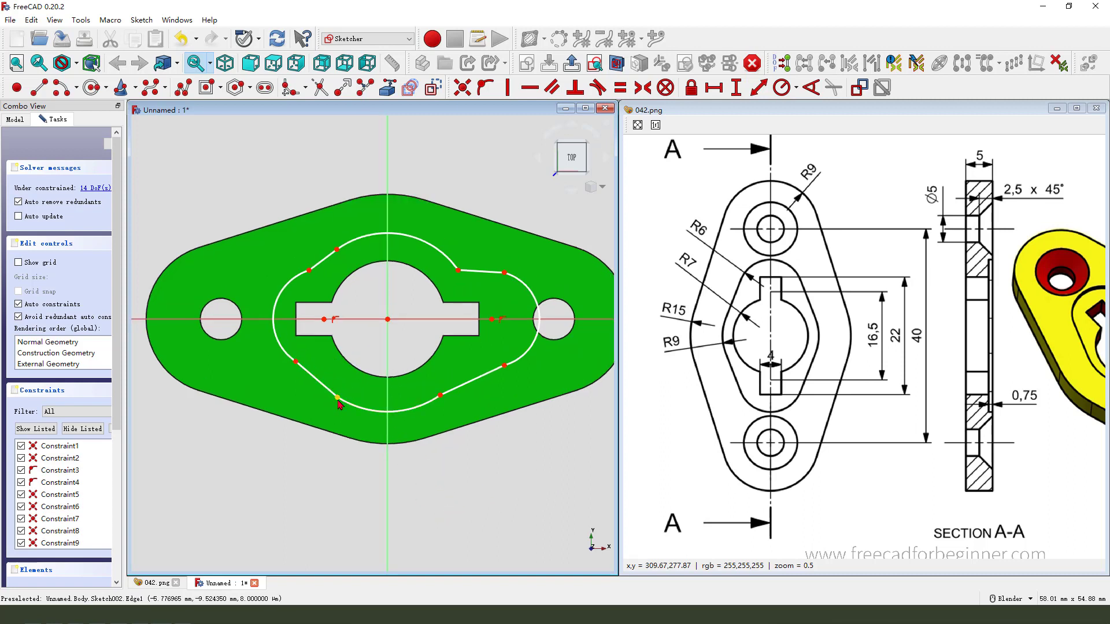
{"action": "left_click_drag", "start_coordinate": [339, 405], "coordinate": [344, 405]}
Undo the stray arc shift and make the lines tangent to the left and top arcs.
{"action": "key", "text": "ctrl+z"}
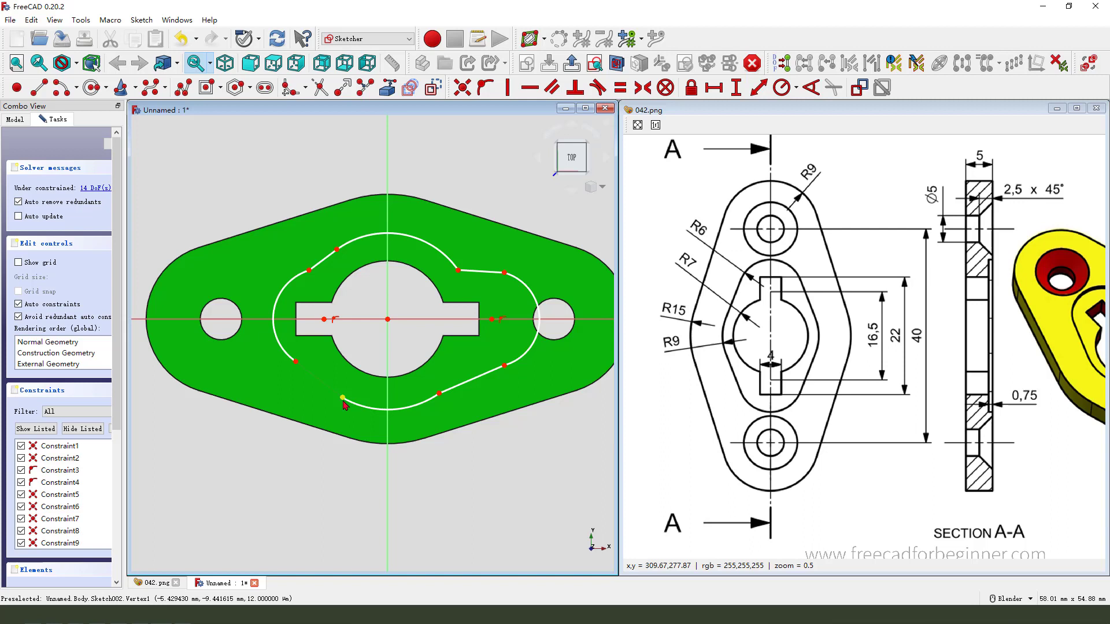
{"action": "key", "text": "ctrl+z"}
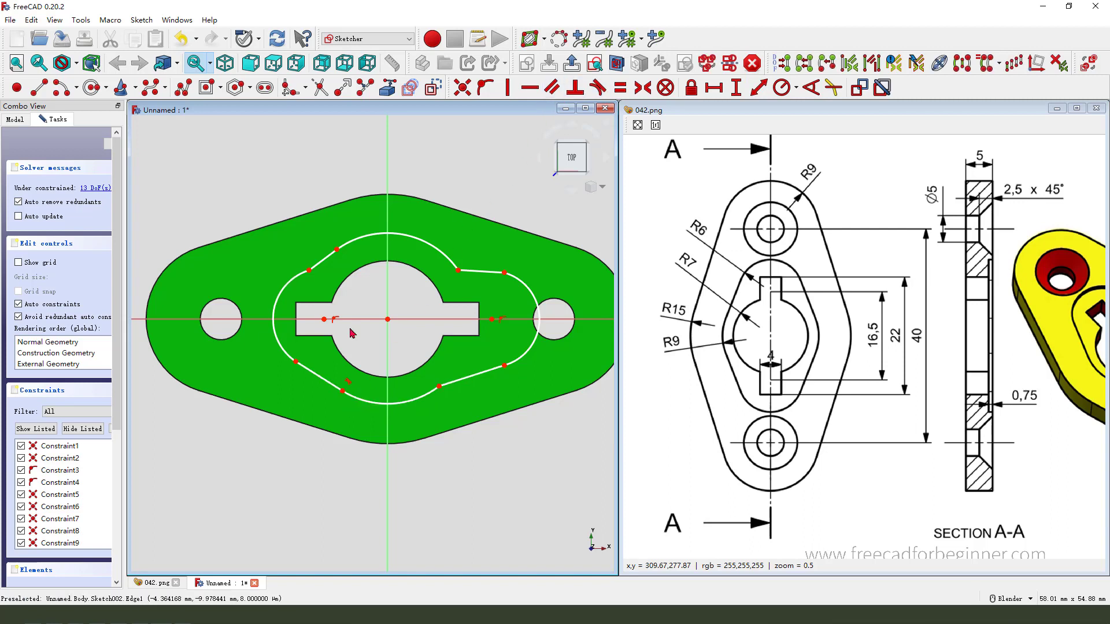
{"action": "left_click", "coordinate": [320, 376]}
{"action": "left_click", "coordinate": [274, 319]}
{"action": "key", "text": "Delete"}
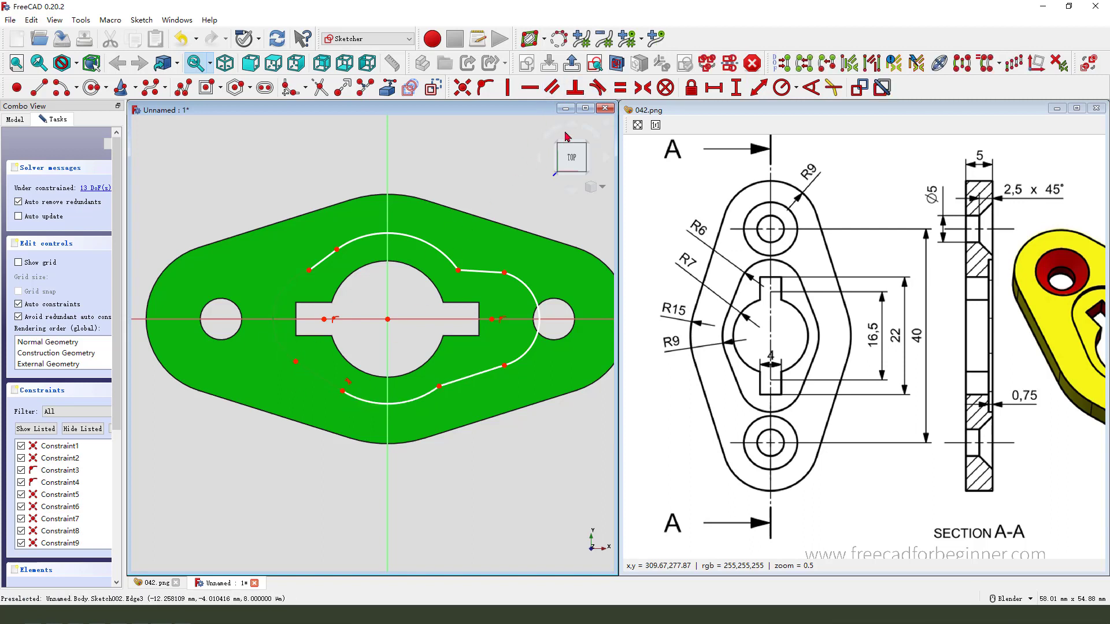
{"action": "key", "text": "ctrl+z"}
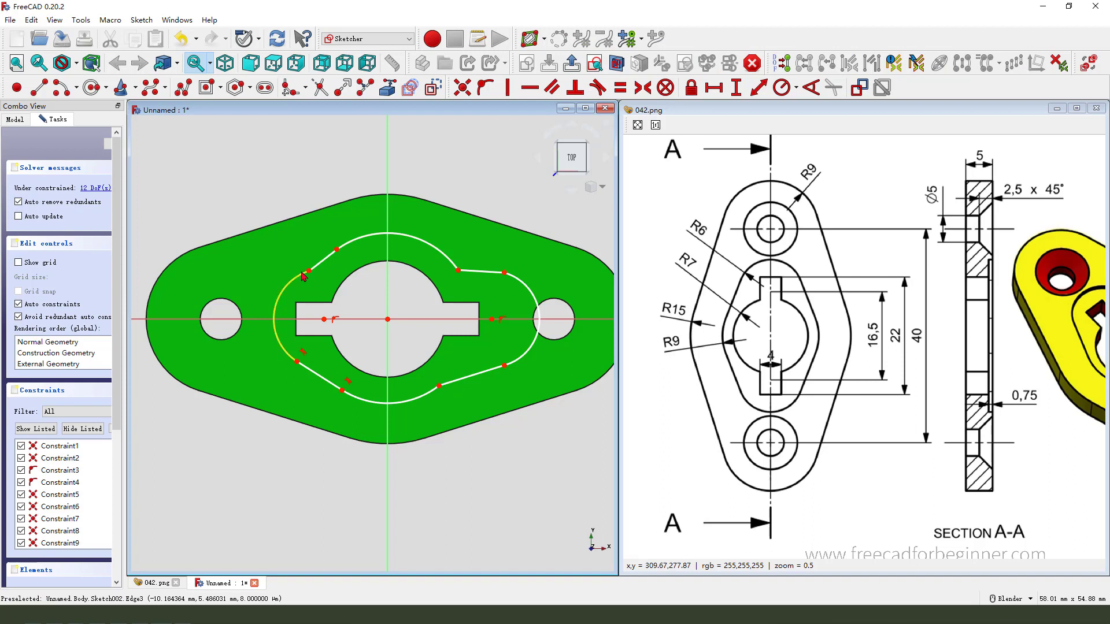
{"action": "left_click", "coordinate": [303, 276]}
{"action": "left_click", "coordinate": [323, 260]}
{"action": "left_click", "coordinate": [598, 88]}
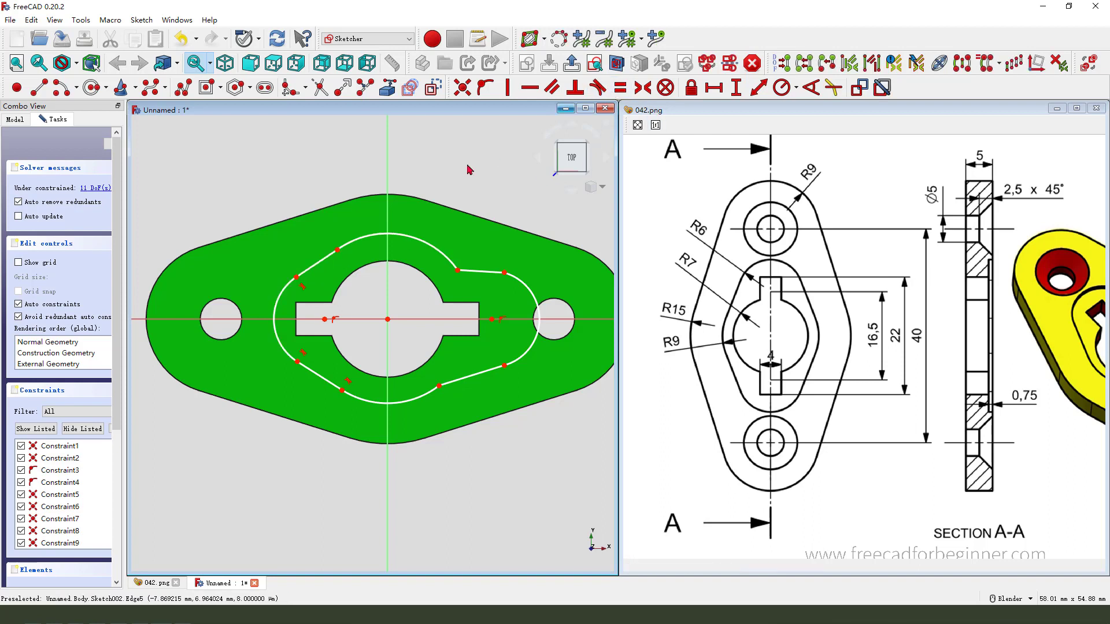
{"action": "left_click", "coordinate": [417, 242]}
{"action": "left_click", "coordinate": [317, 263]}
{"action": "key", "text": "Delete"}
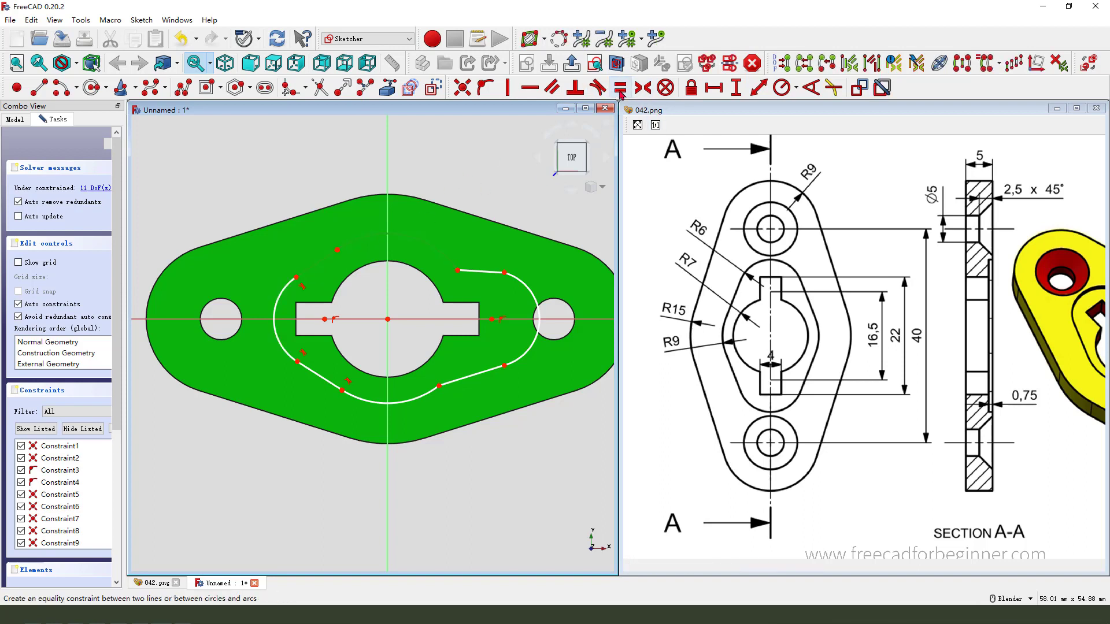
{"action": "key", "text": "ctrl+z"}
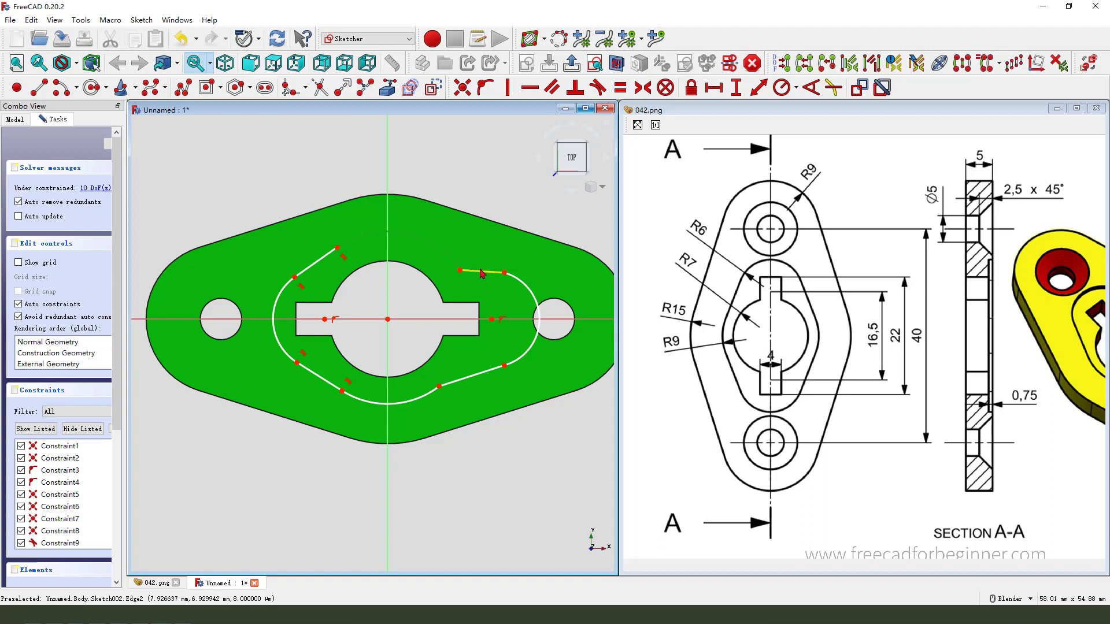
Add tangent joins between the top, right and bottom arcs and their connecting lines.
{"action": "left_click", "coordinate": [482, 273]}
{"action": "left_click", "coordinate": [597, 87]}
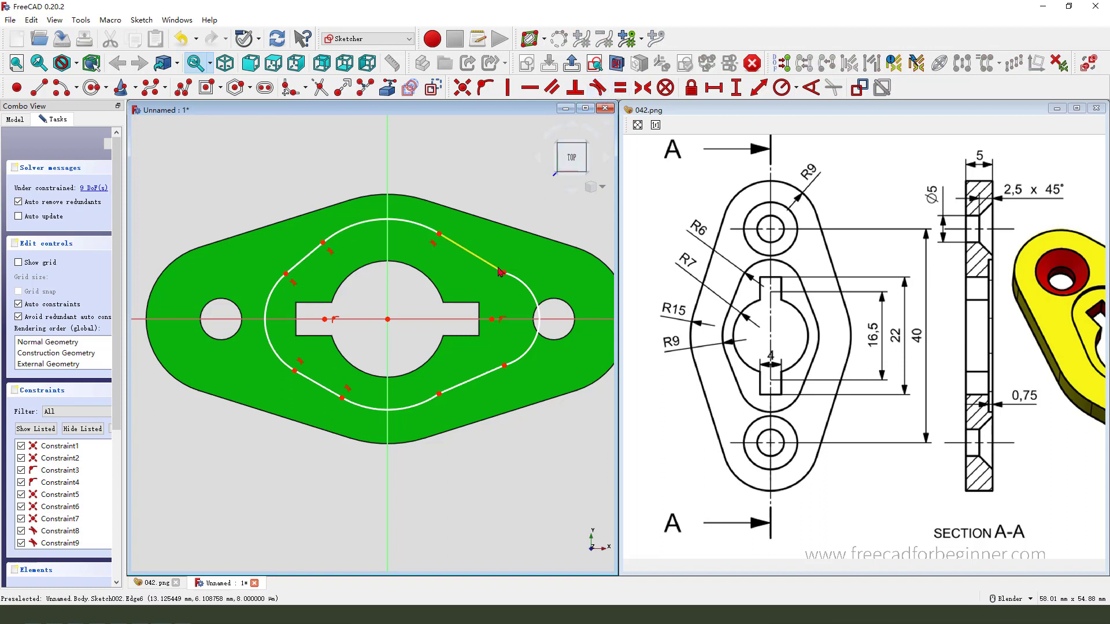
{"action": "left_click", "coordinate": [501, 273]}
{"action": "left_click", "coordinate": [530, 295]}
{"action": "left_click", "coordinate": [597, 88]}
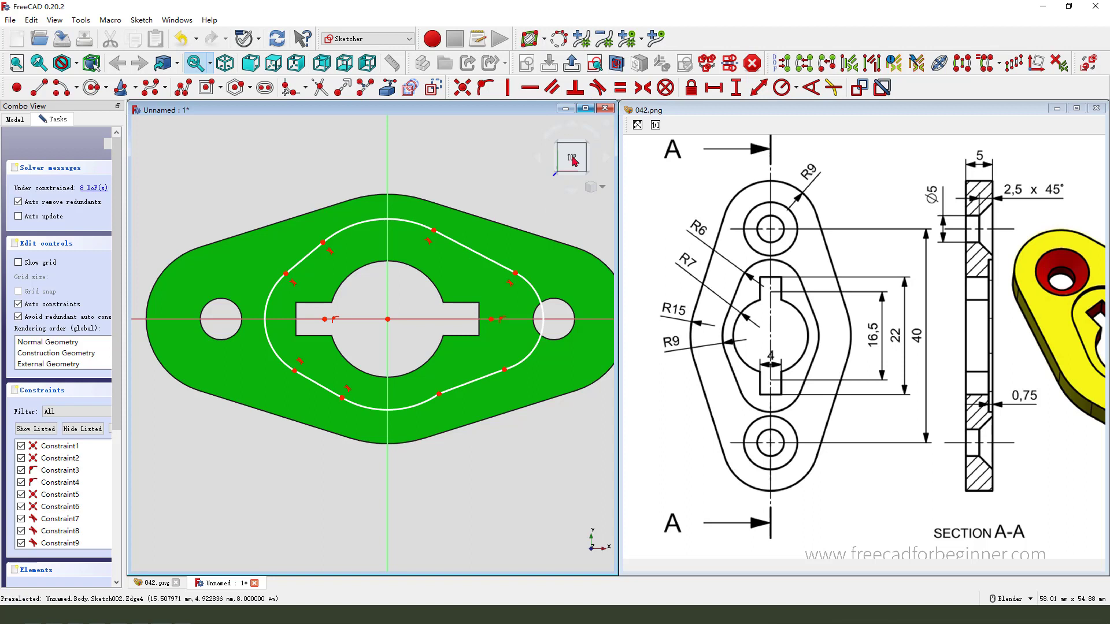
{"action": "left_click", "coordinate": [506, 379]}
{"action": "left_click", "coordinate": [536, 347]}
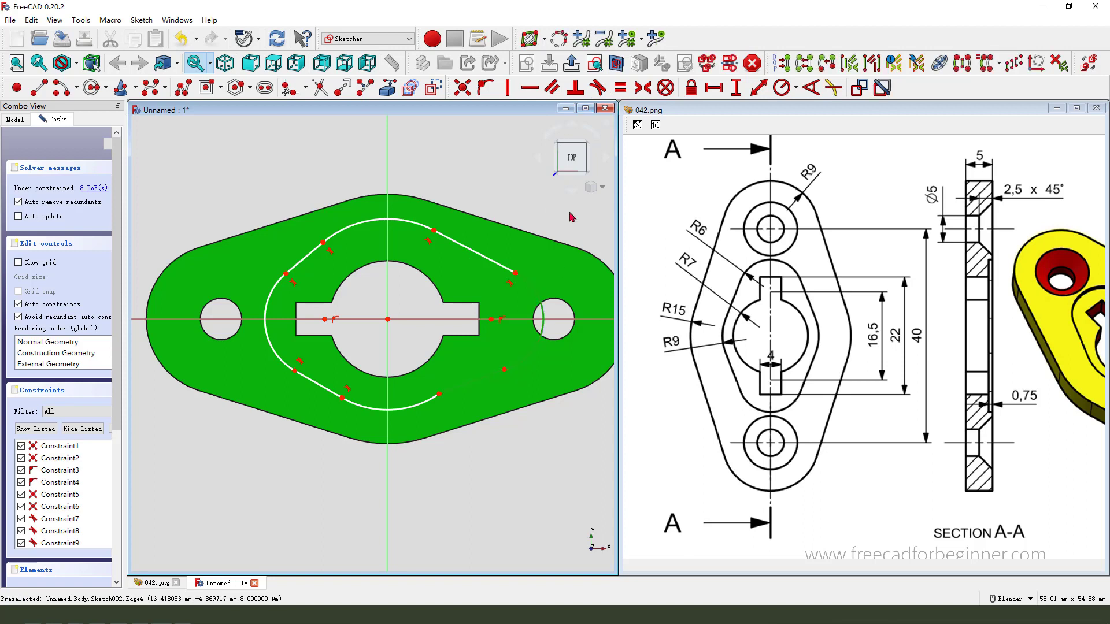
{"action": "left_click", "coordinate": [598, 88]}
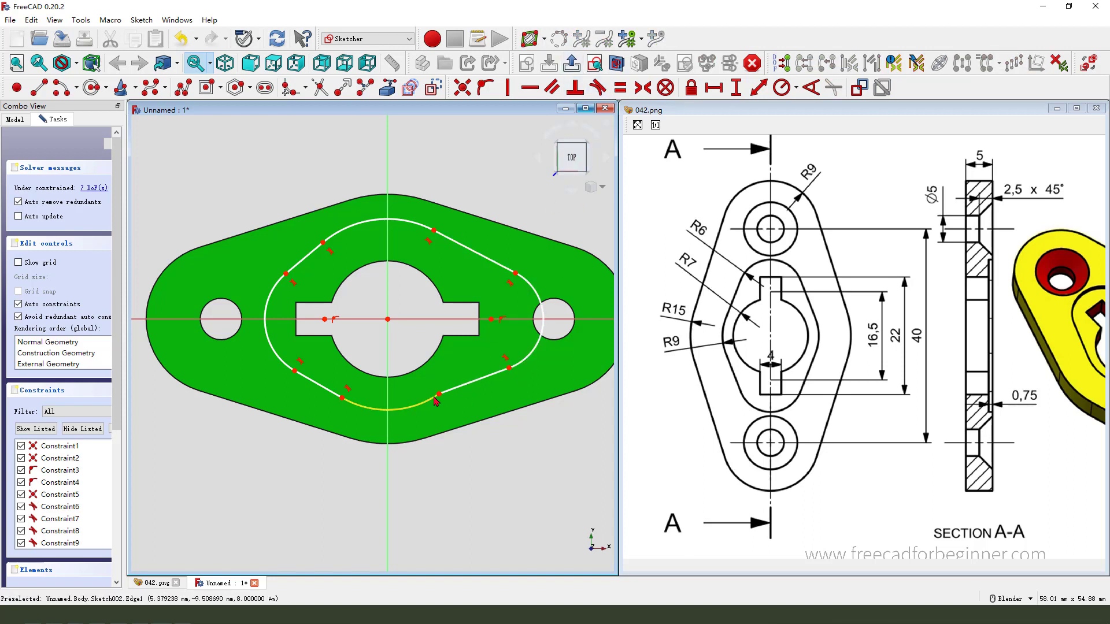
{"action": "left_click", "coordinate": [597, 87]}
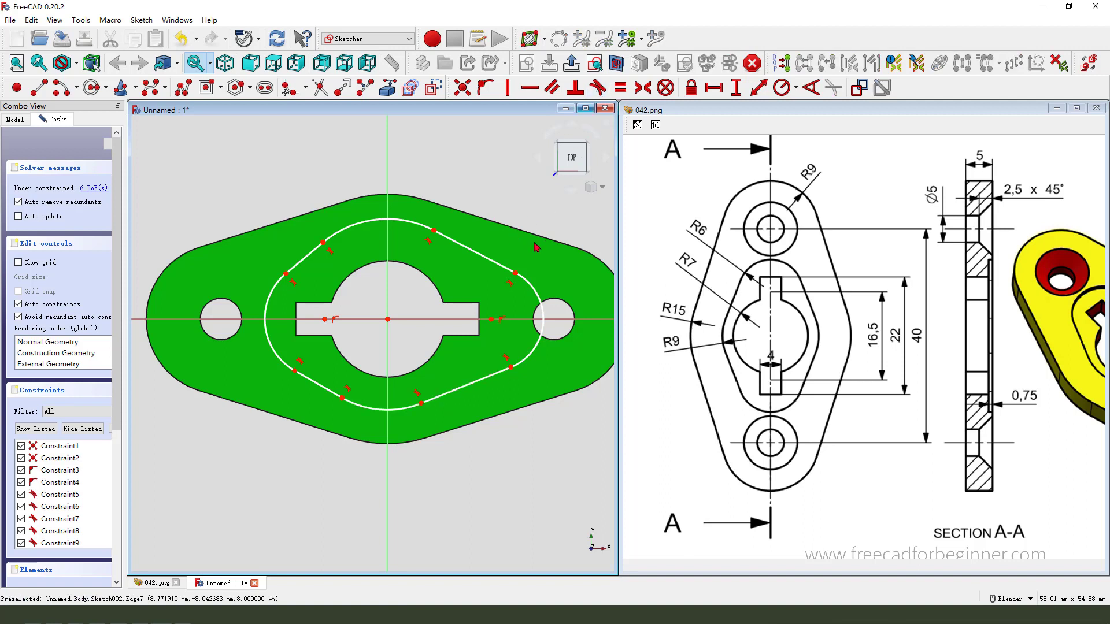
Make the left and right arcs equal and symmetric about the sketch origin.
{"action": "left_click", "coordinate": [537, 297]}
{"action": "left_click", "coordinate": [268, 342]}
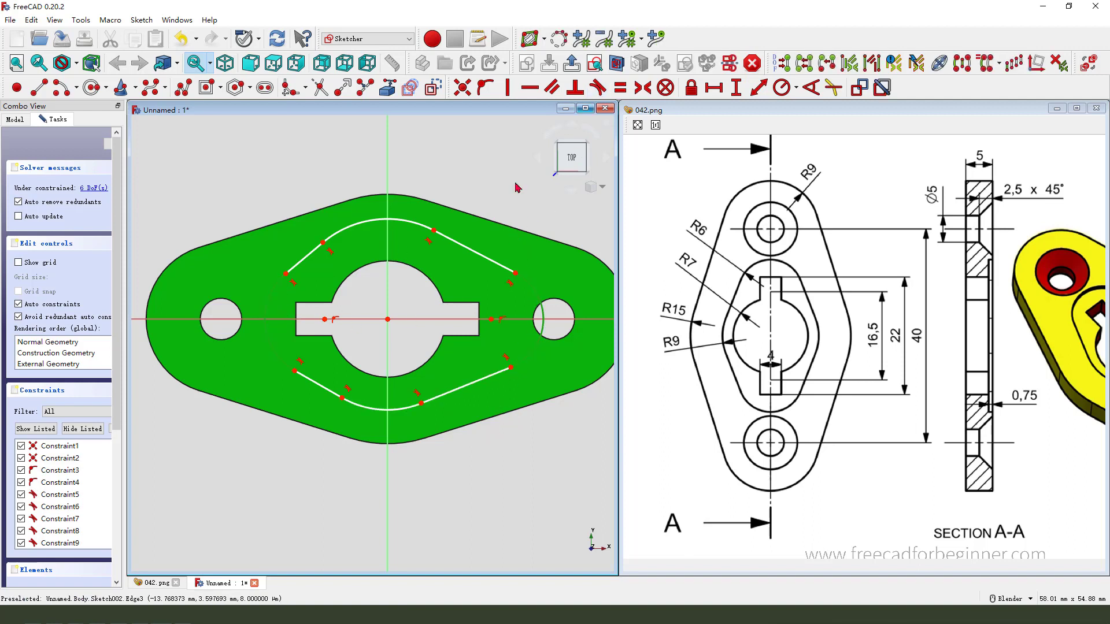
{"action": "left_click", "coordinate": [620, 88]}
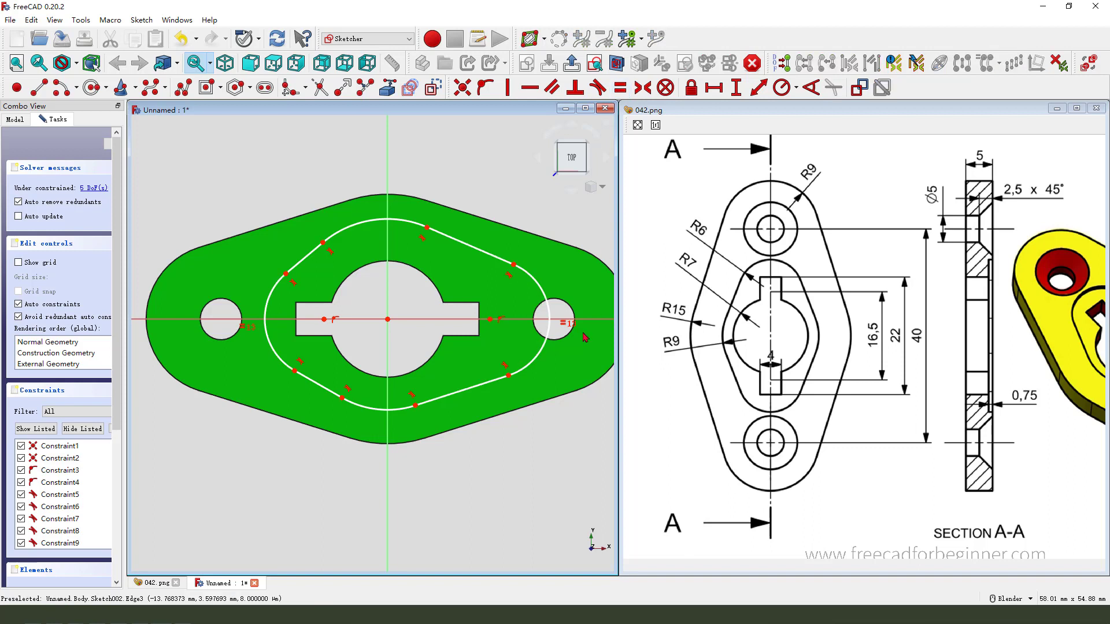
{"action": "left_click", "coordinate": [490, 322]}
{"action": "left_click", "coordinate": [325, 319]}
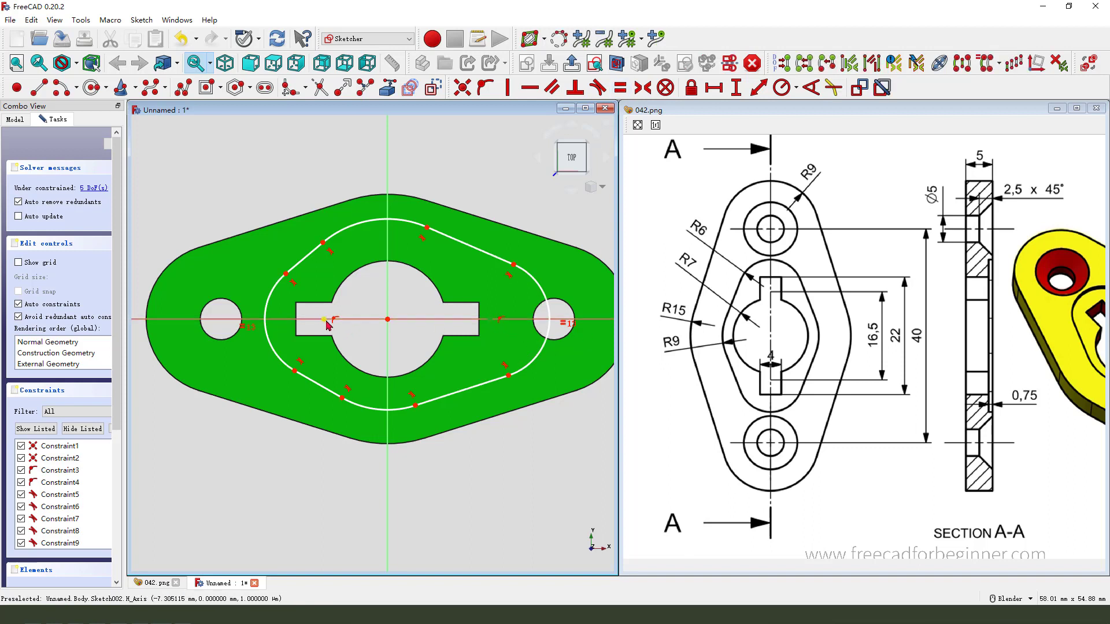
{"action": "left_click", "coordinate": [387, 320]}
{"action": "left_click", "coordinate": [641, 88]}
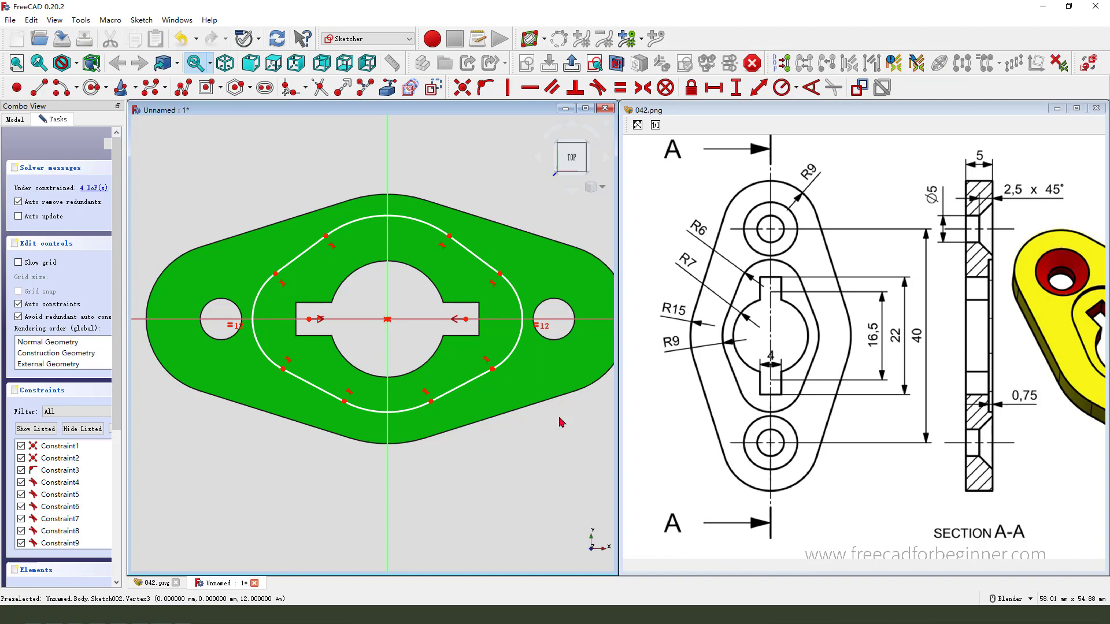
Make the top and bottom arcs equal and start a horizontal distance between side arc ends.
{"action": "left_click", "coordinate": [408, 218]}
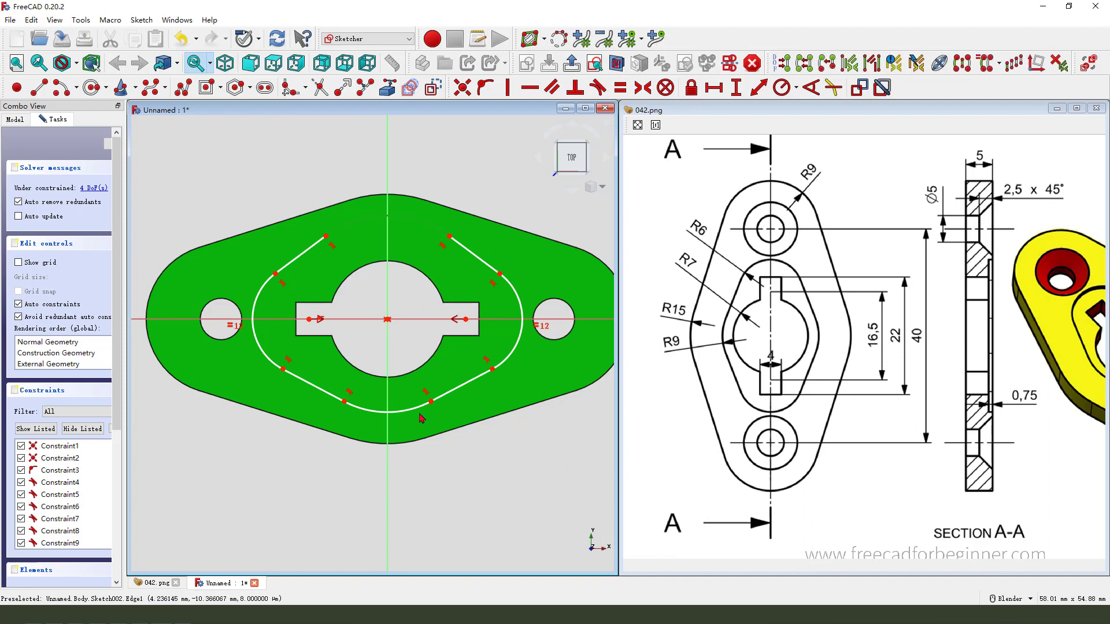
{"action": "left_click", "coordinate": [422, 408]}
{"action": "left_click", "coordinate": [619, 88]}
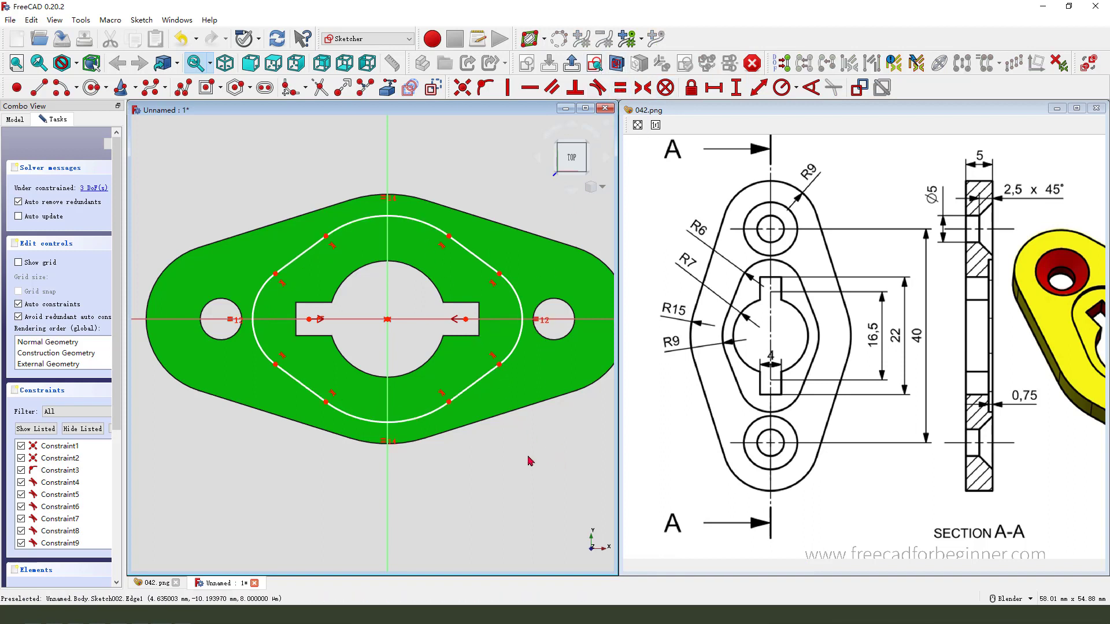
{"action": "left_click", "coordinate": [310, 320]}
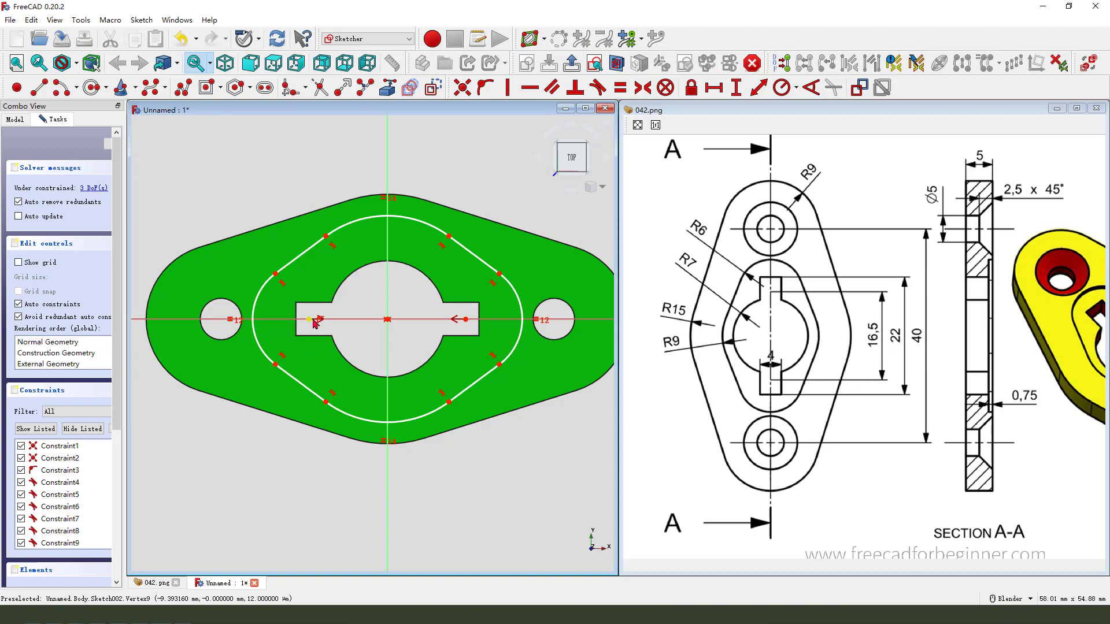
{"action": "left_click", "coordinate": [467, 319]}
{"action": "left_click", "coordinate": [713, 88]}
{"action": "type", "text": "16.5"}
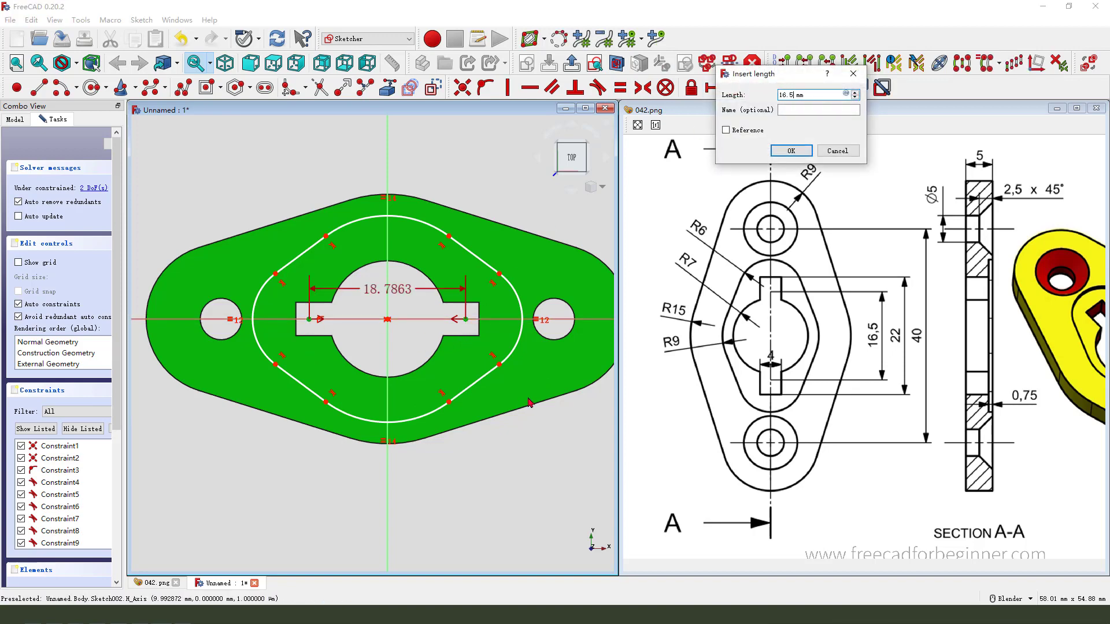
Set 16.5 mm arc spacing, R6 right arc and R9 top arc, then reposition the labels.
{"action": "key", "text": "Return"}
{"action": "left_click", "coordinate": [513, 317]}
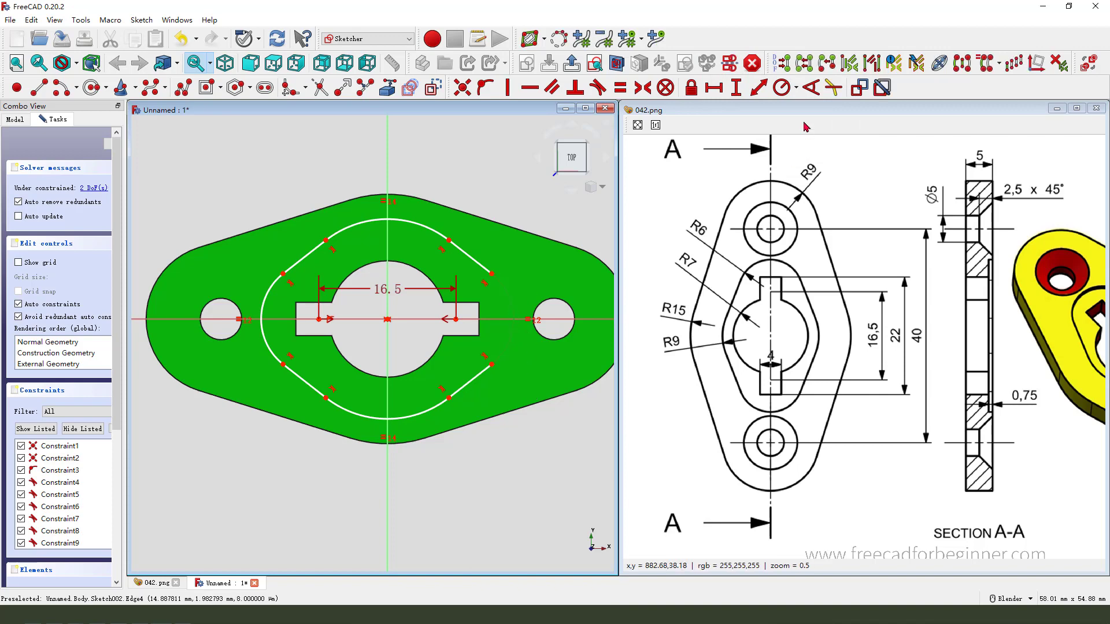
{"action": "left_click", "coordinate": [781, 88]}
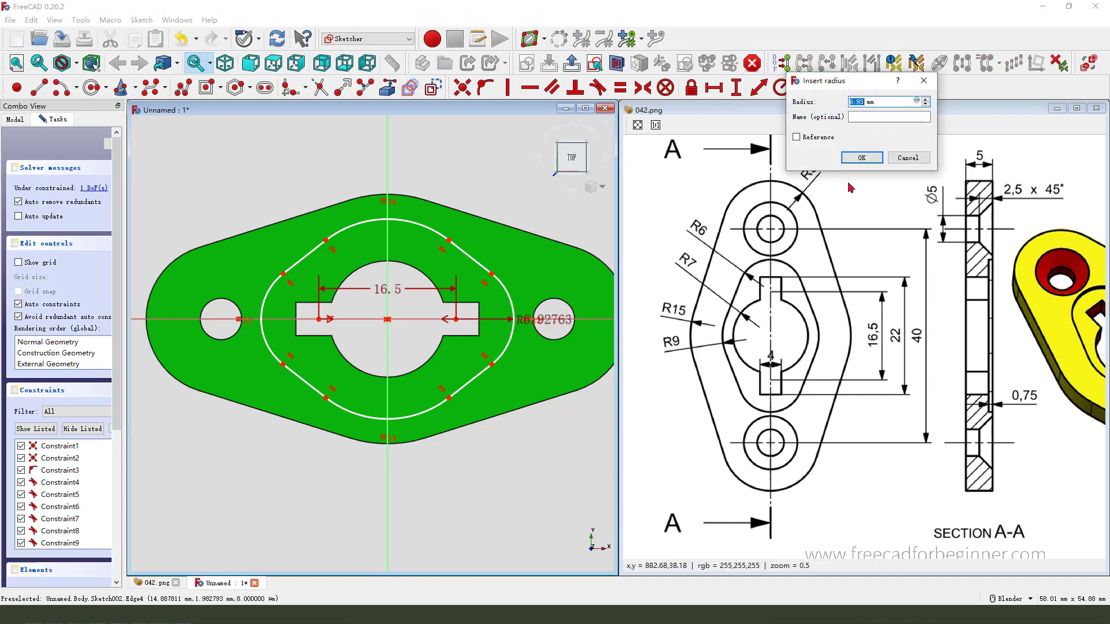
{"action": "type", "text": "6"}
{"action": "key", "text": "Return"}
{"action": "left_click", "coordinate": [450, 234]}
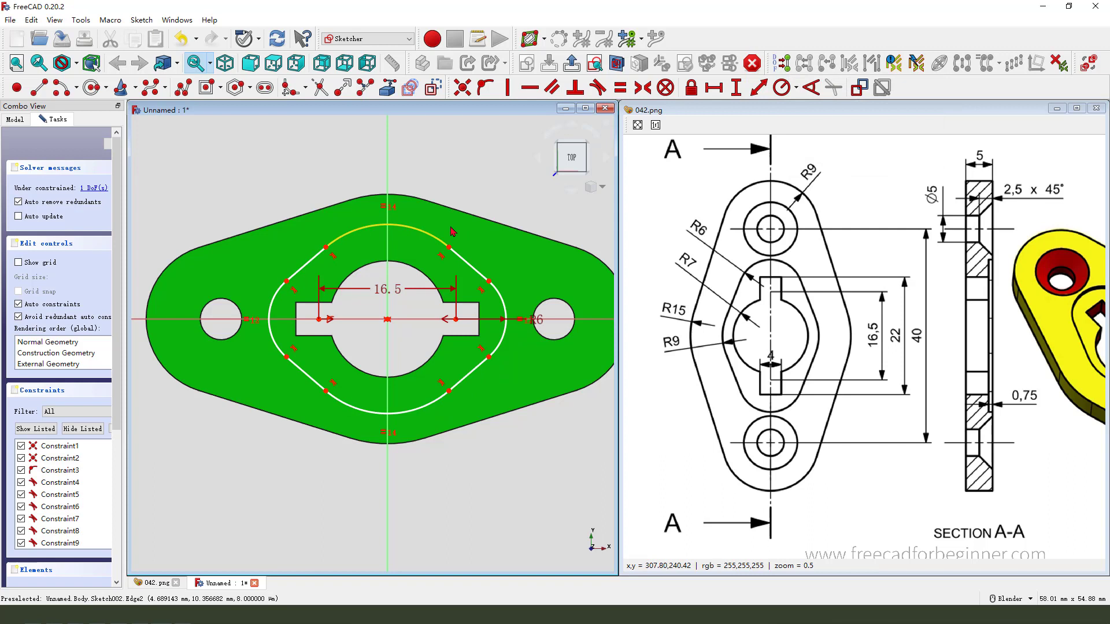
{"action": "left_click", "coordinate": [781, 88]}
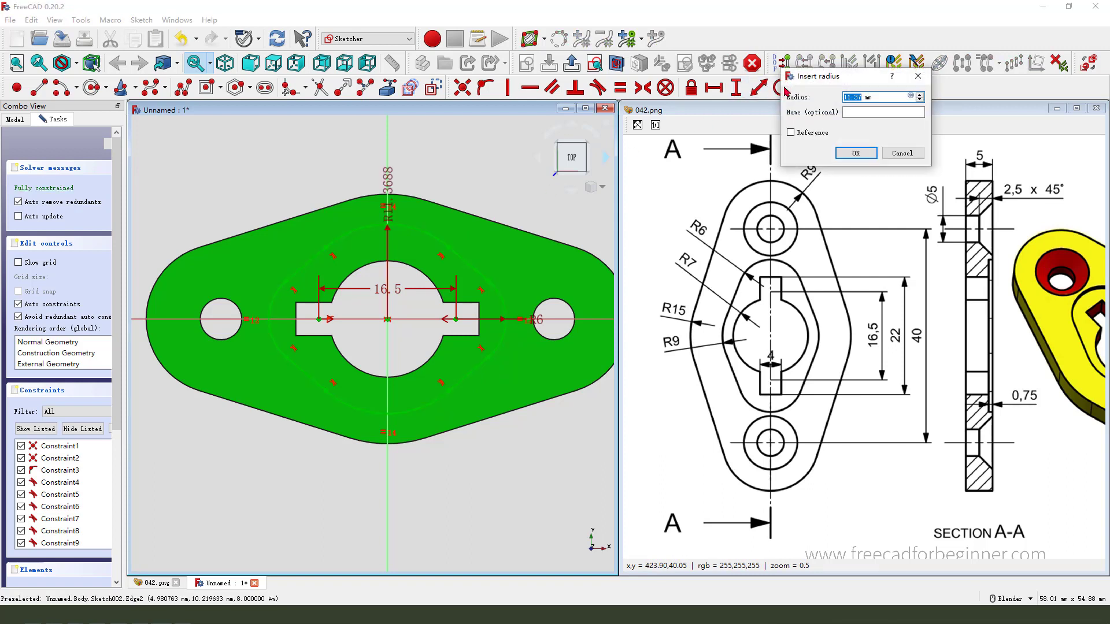
{"action": "key", "text": "Return"}
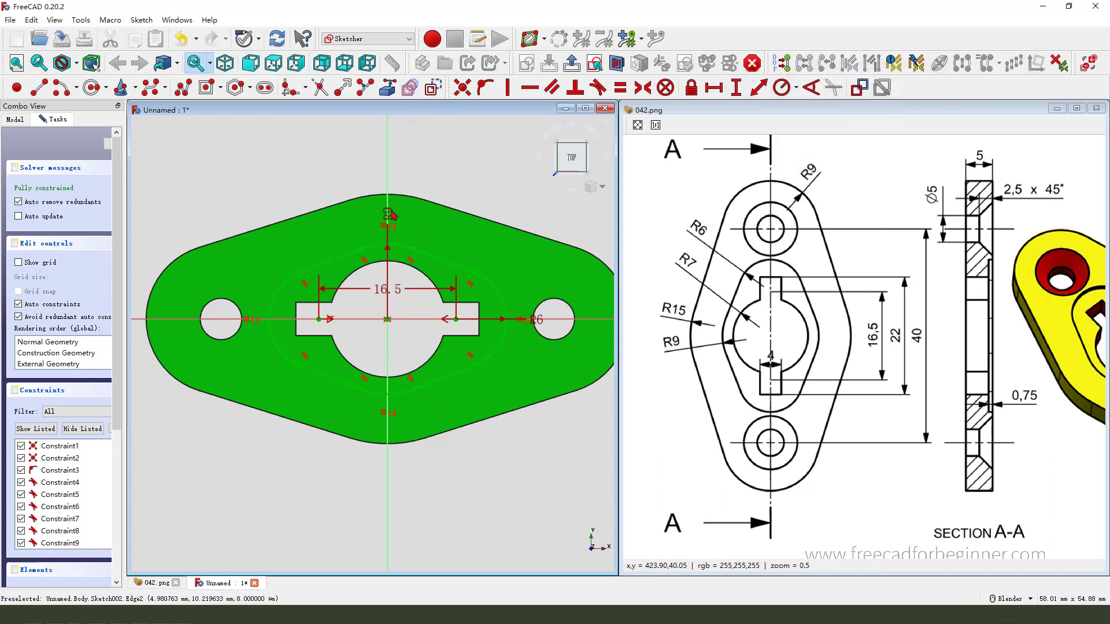
{"action": "left_click_drag", "start_coordinate": [390, 216], "coordinate": [455, 178]}
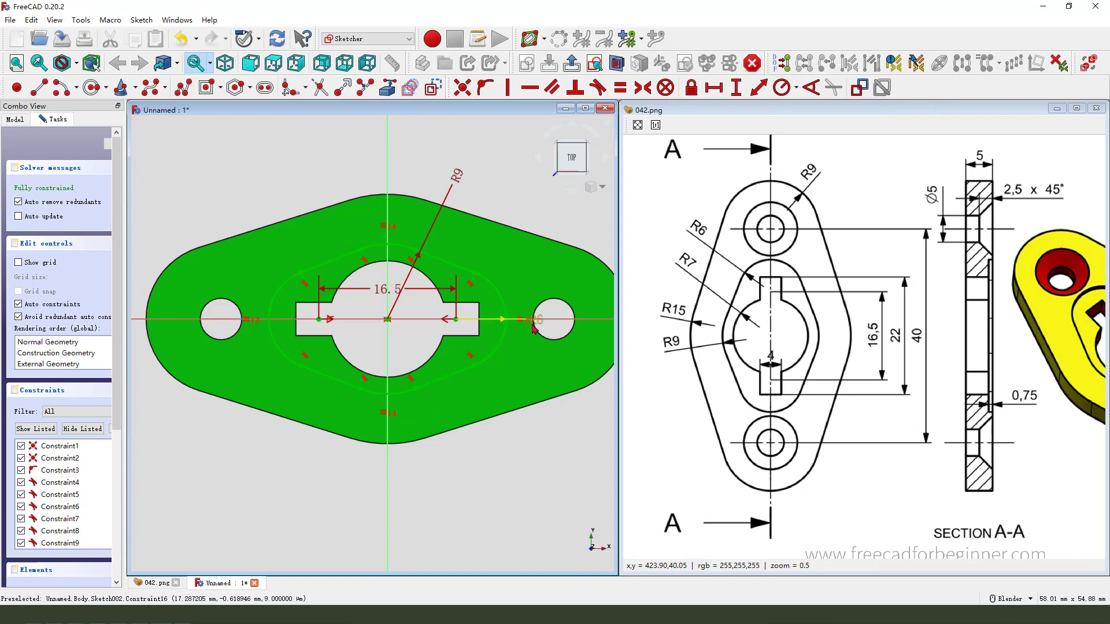
{"action": "left_click_drag", "start_coordinate": [535, 324], "coordinate": [586, 415]}
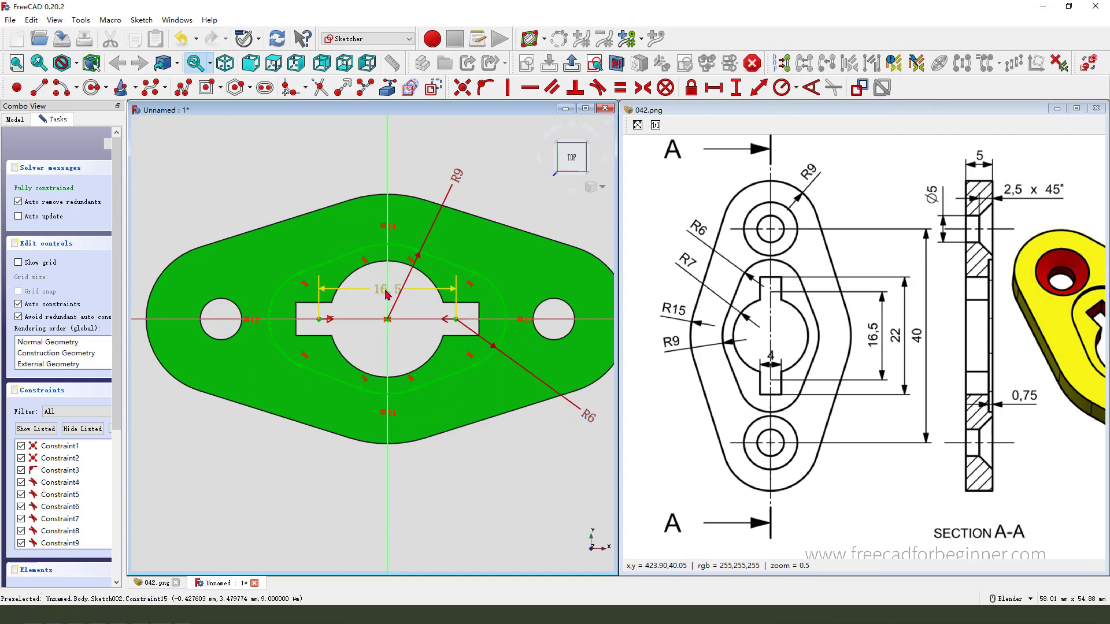
{"action": "left_click_drag", "start_coordinate": [387, 289], "coordinate": [408, 475]}
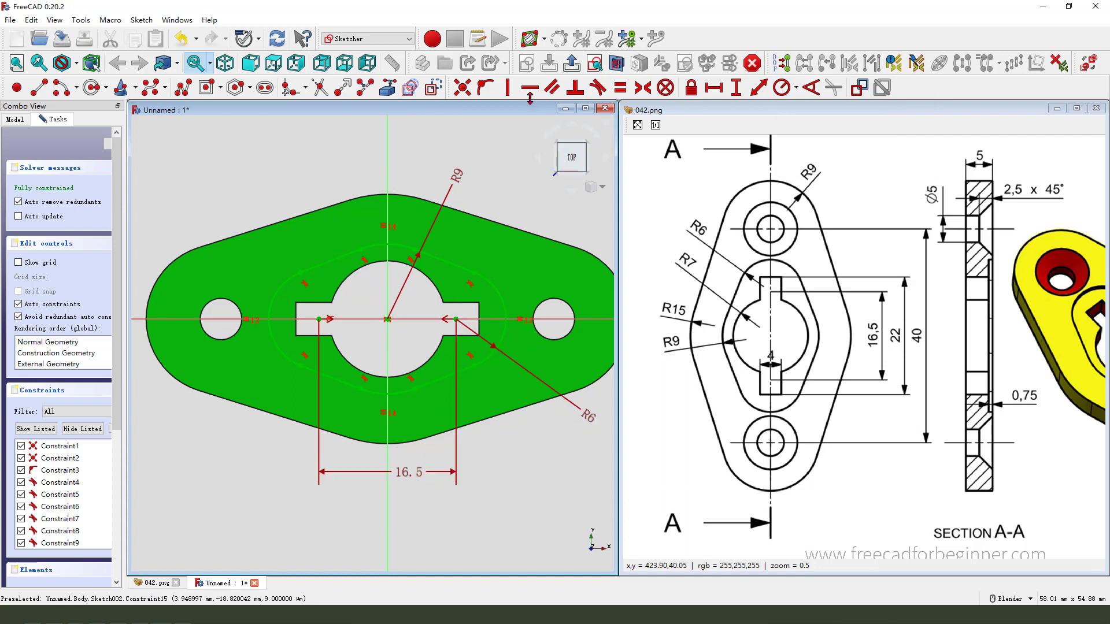
Close the recess sketch and pocket it 0.75 mm into the plate.
{"action": "left_click", "coordinate": [571, 63]}
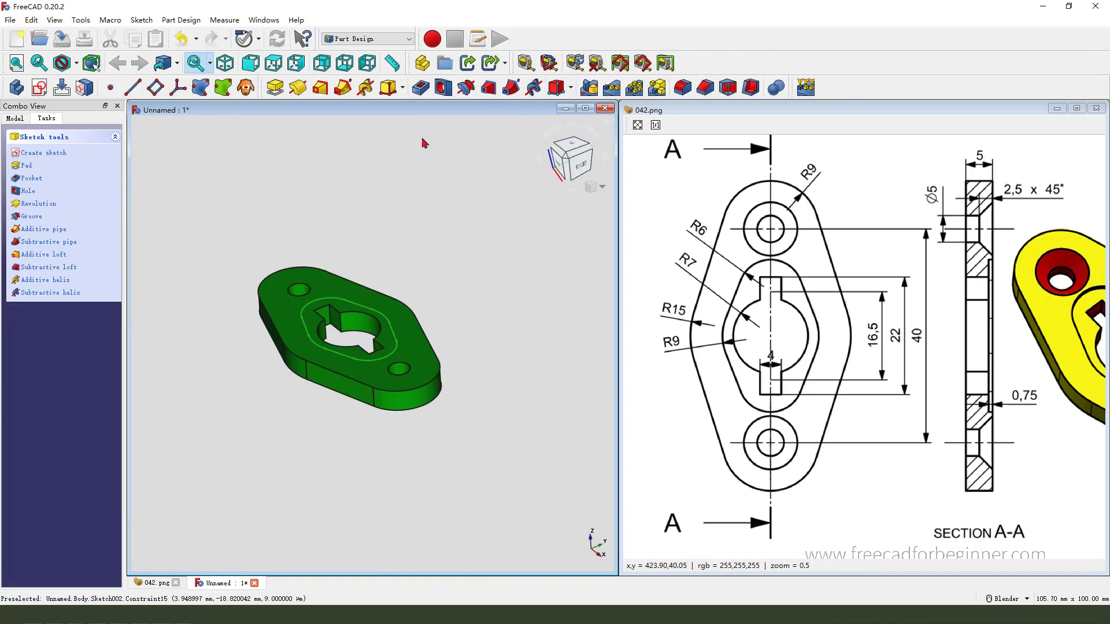
{"action": "left_click", "coordinate": [422, 87]}
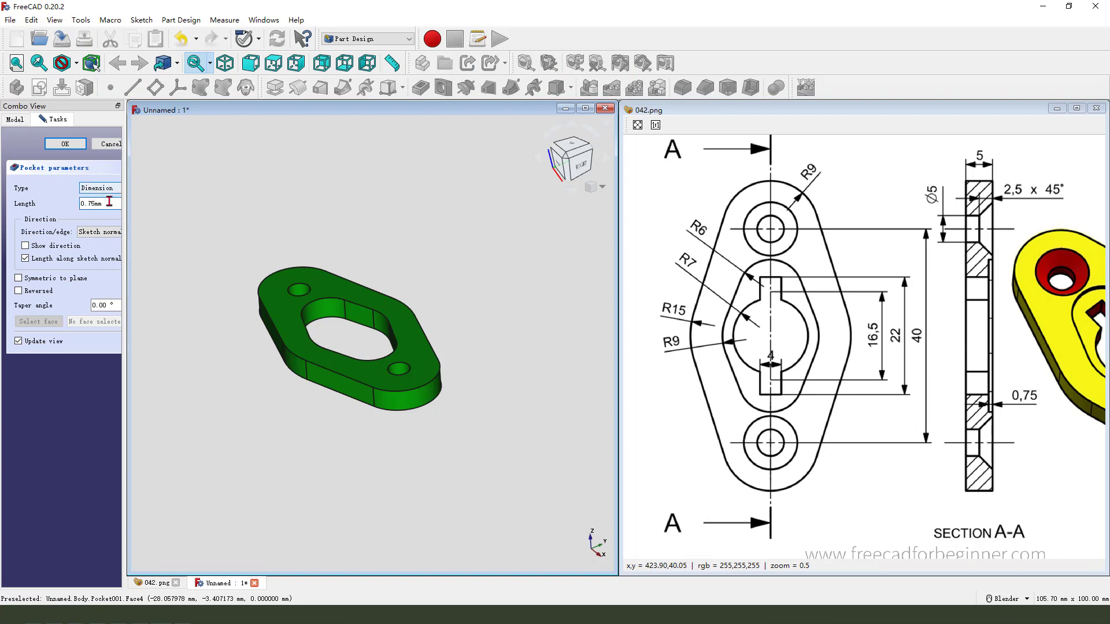
{"action": "scroll", "coordinate": [312, 307], "scroll_direction": "up", "scroll_amount": 1}
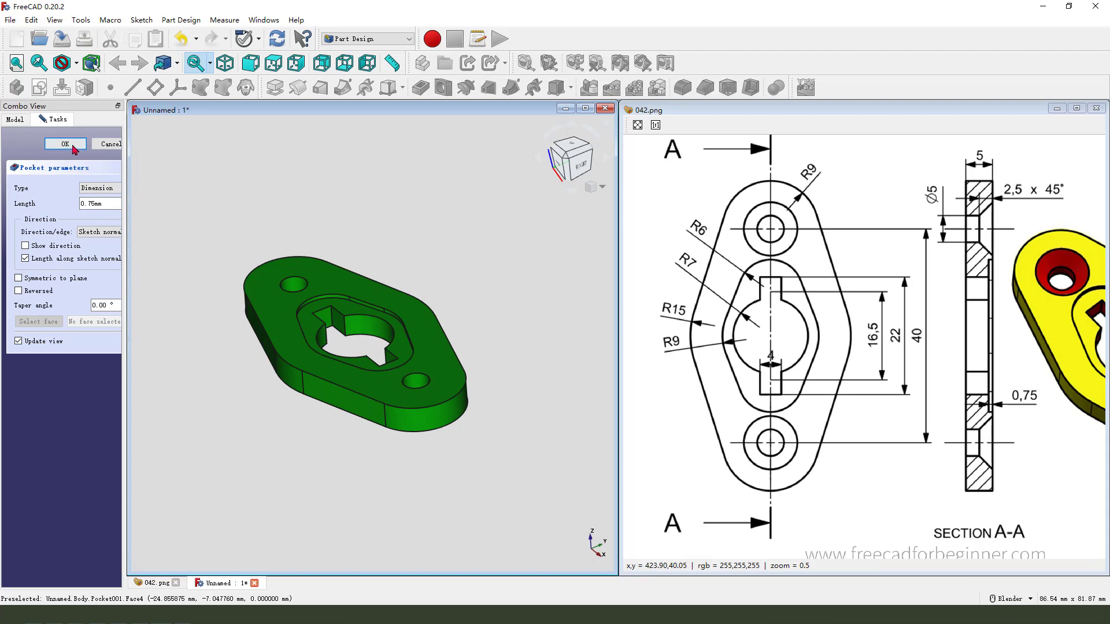
{"action": "left_click", "coordinate": [65, 144]}
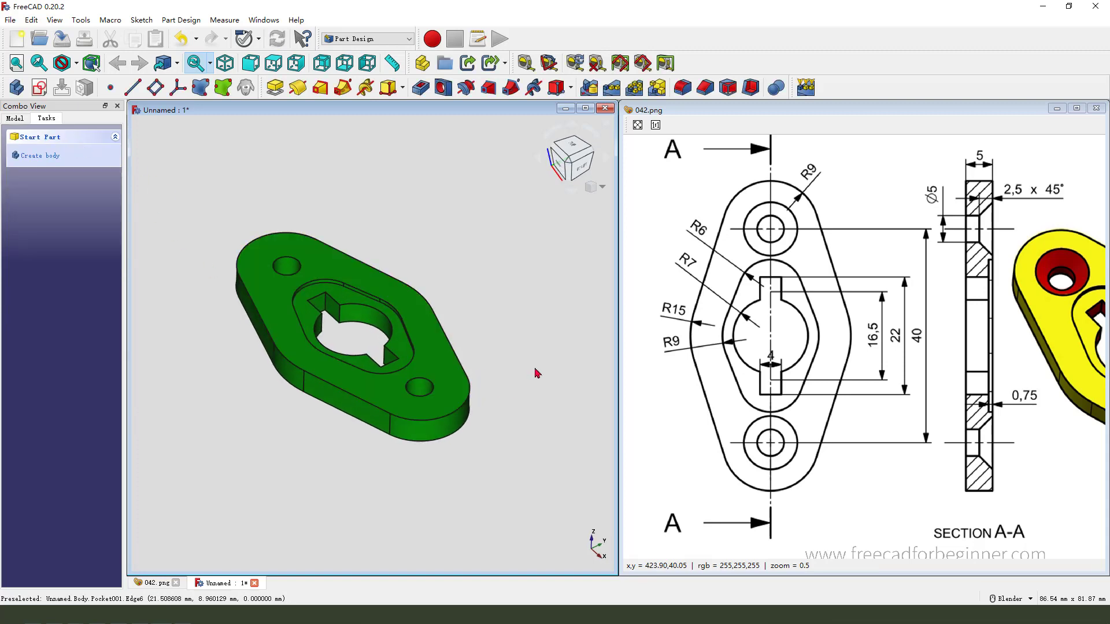
Chamfer the upper-left and lower-right hole top edges by 2.5 mm and enlarge the 3D view.
{"action": "left_click", "coordinate": [422, 382]}
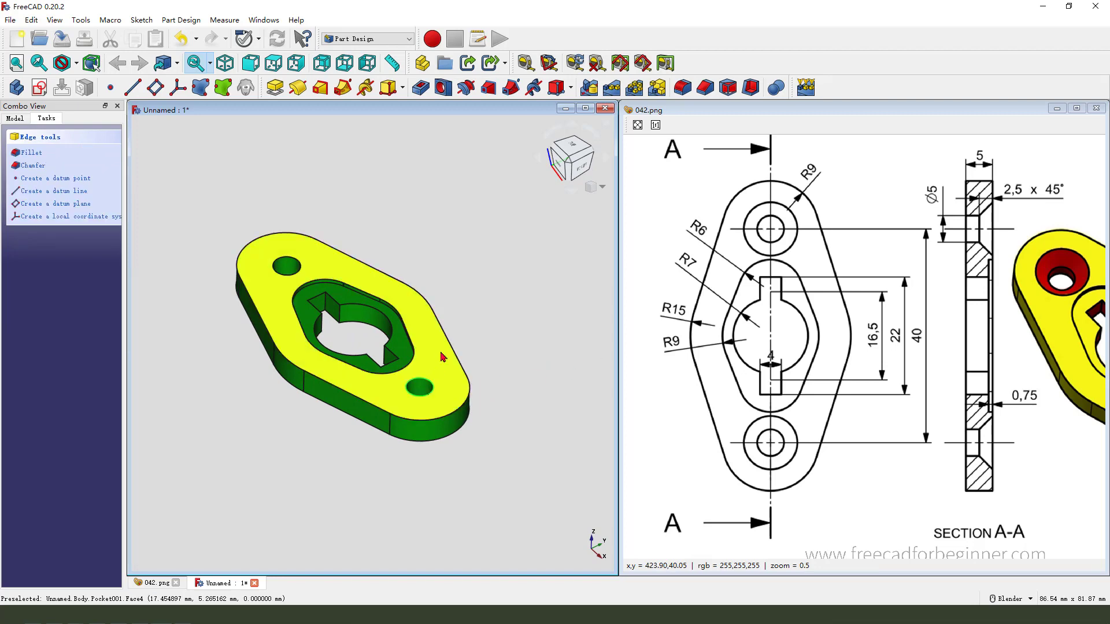
{"action": "left_click", "coordinate": [295, 264], "text": "ctrl"}
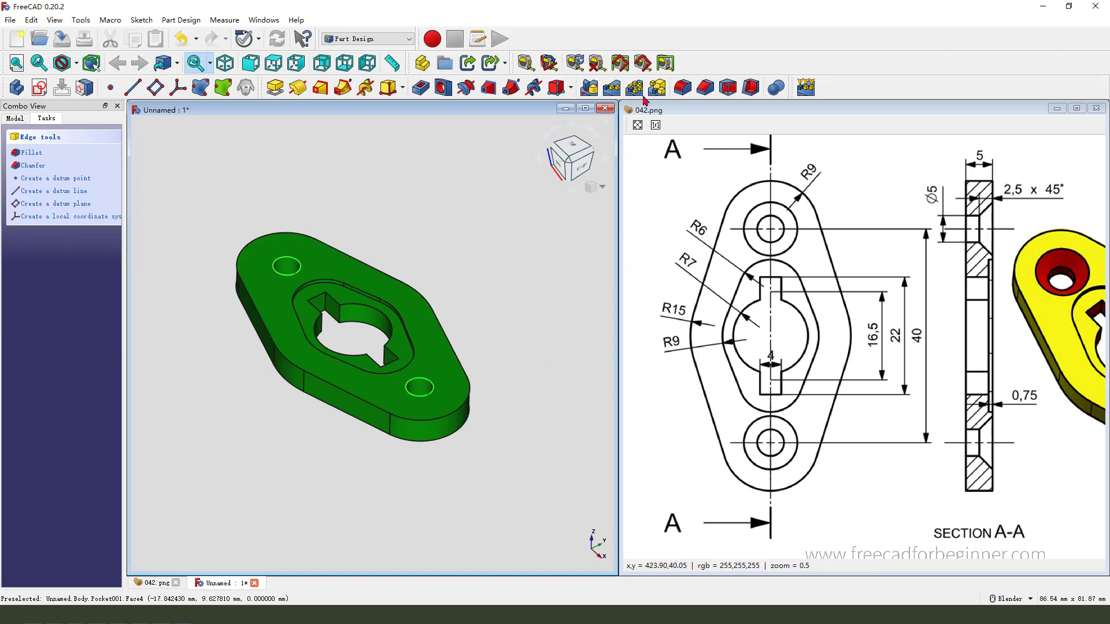
{"action": "left_click", "coordinate": [704, 87]}
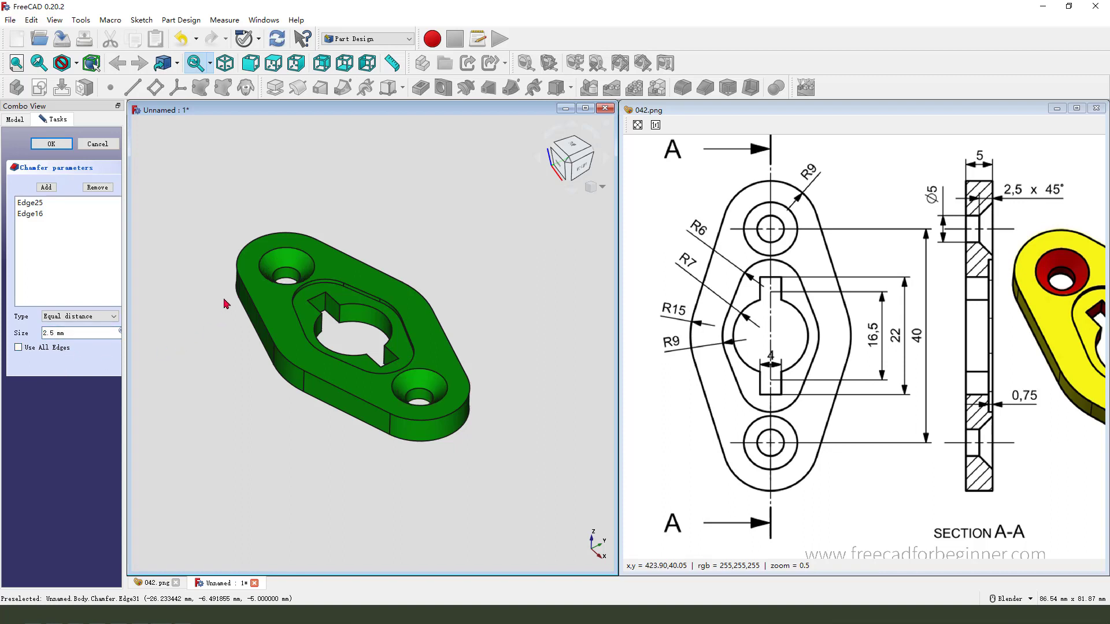
{"action": "middle_click_drag", "start_coordinate": [225, 303], "coordinate": [251, 317]}
{"action": "left_click", "coordinate": [50, 145]}
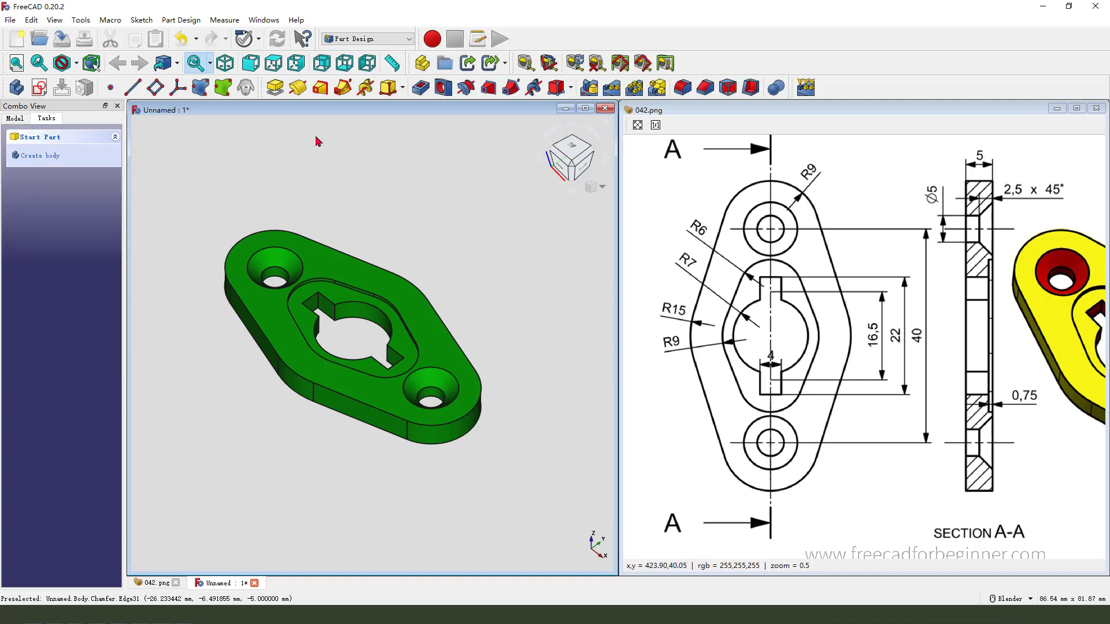
{"action": "left_click", "coordinate": [585, 109]}
{"action": "scroll", "coordinate": [897, 342], "scroll_direction": "up", "scroll_amount": 2}
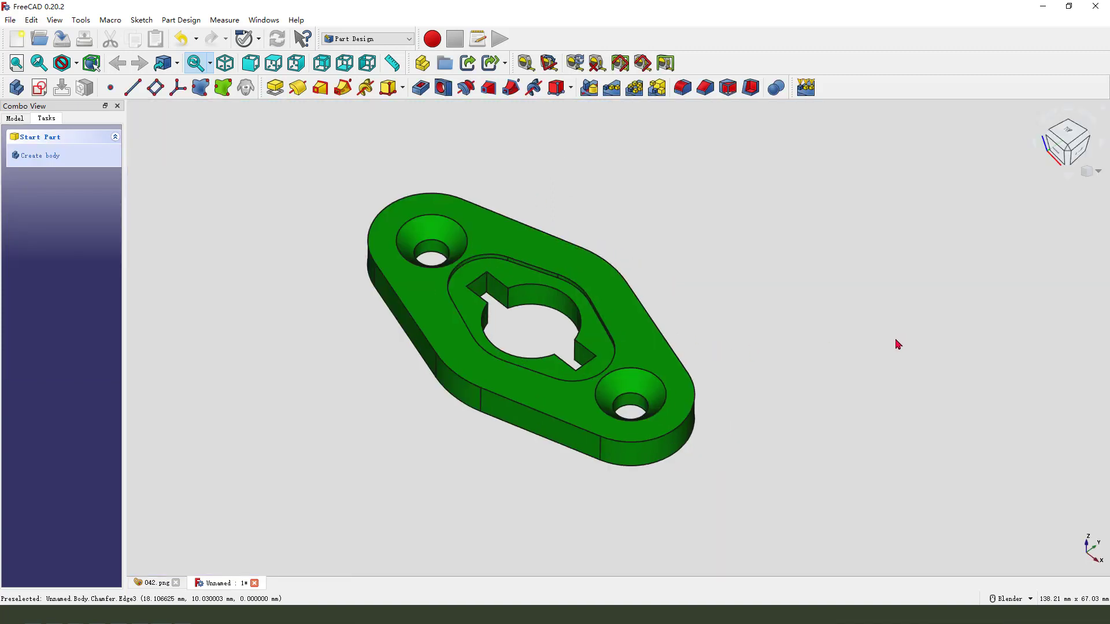
Set the Body's shape colour to yellow in its Appearance settings.
{"action": "left_click", "coordinate": [12, 119]}
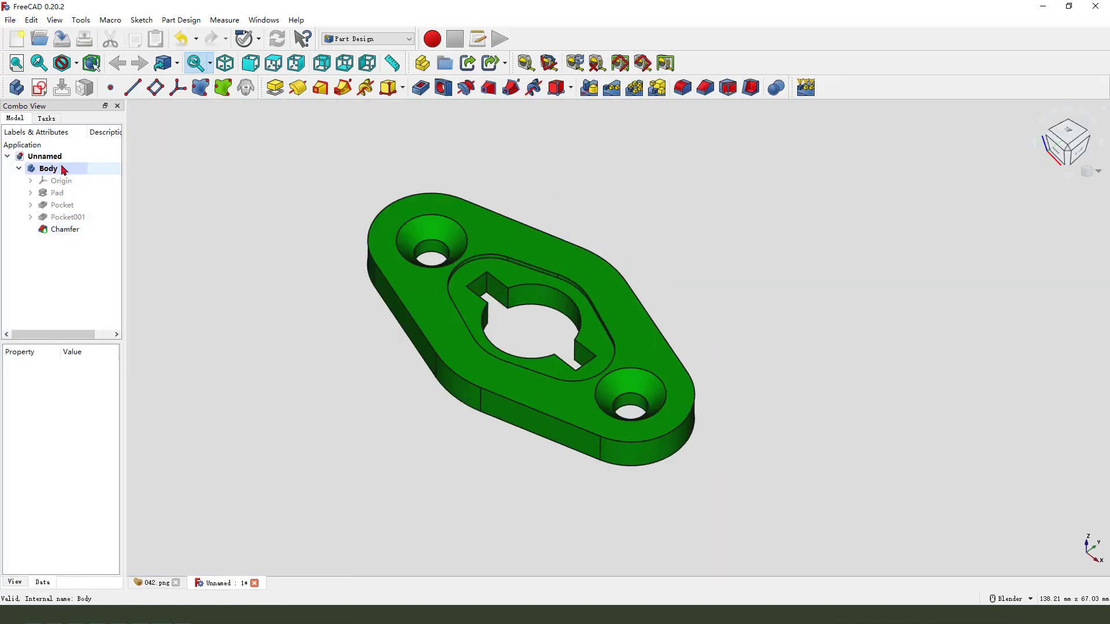
{"action": "right_click", "coordinate": [63, 168]}
{"action": "left_click", "coordinate": [120, 209]}
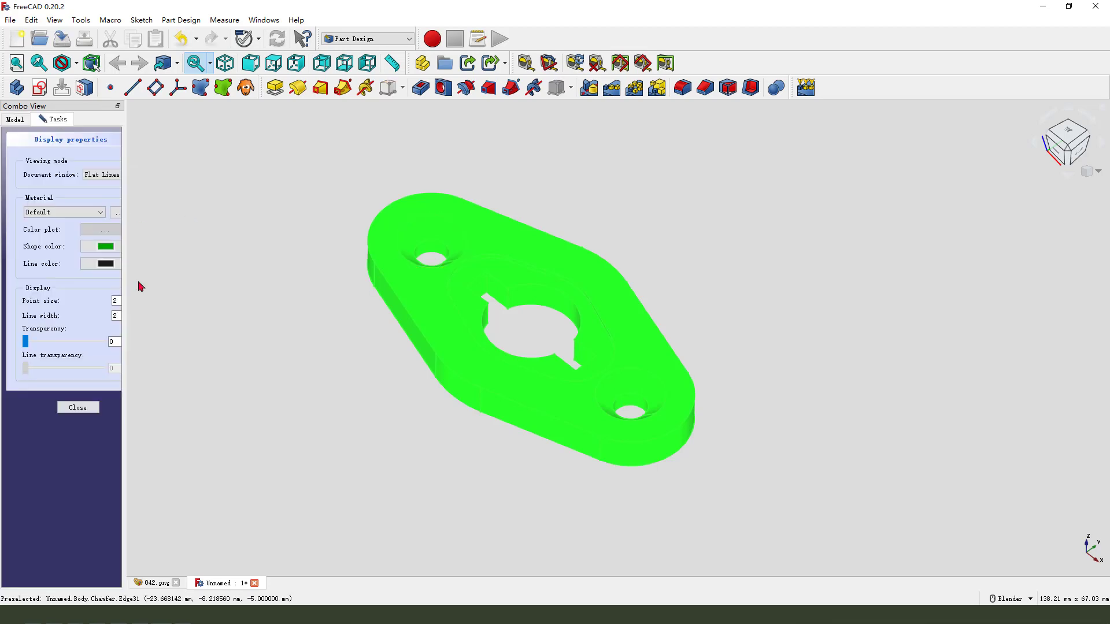
{"action": "left_click", "coordinate": [97, 252]}
{"action": "left_click", "coordinate": [532, 263]}
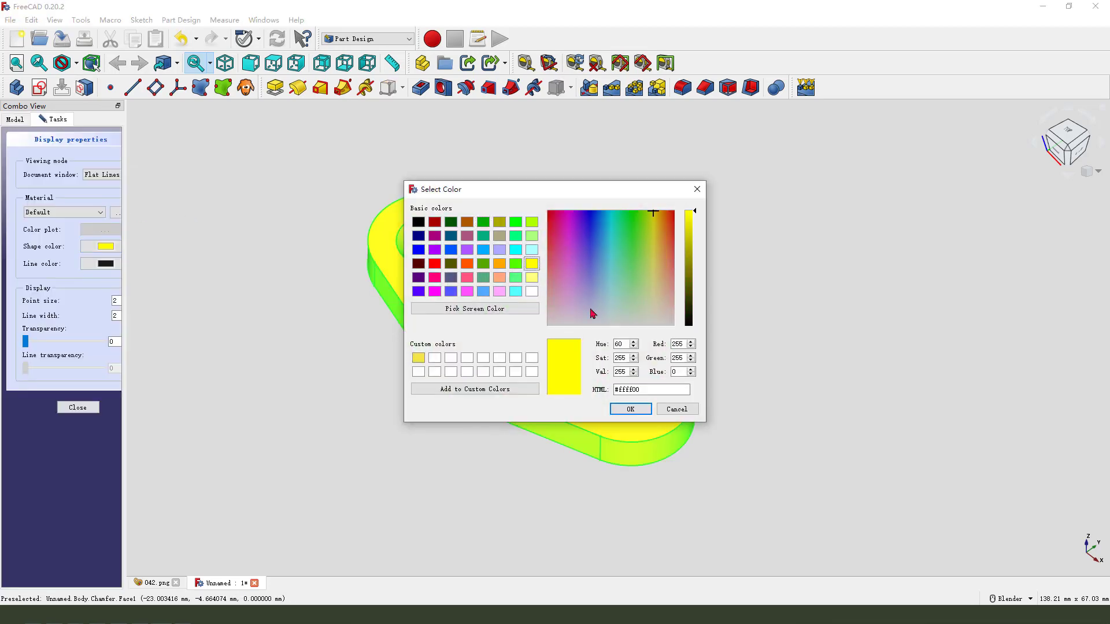
{"action": "left_click", "coordinate": [633, 409]}
{"action": "left_click", "coordinate": [78, 408]}
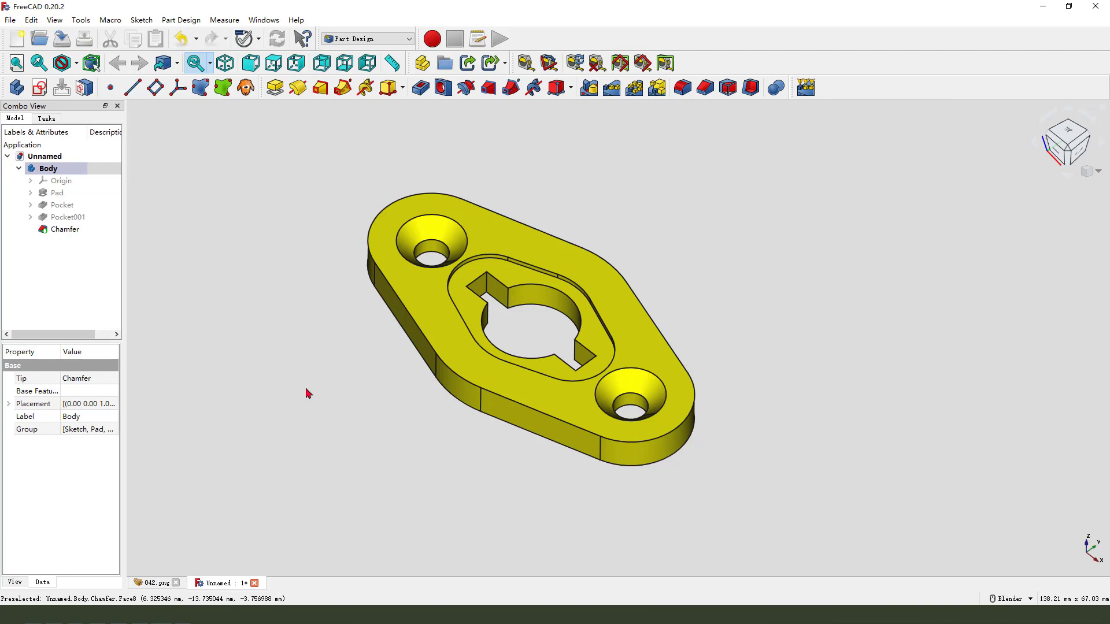
{"action": "left_click", "coordinate": [291, 382]}
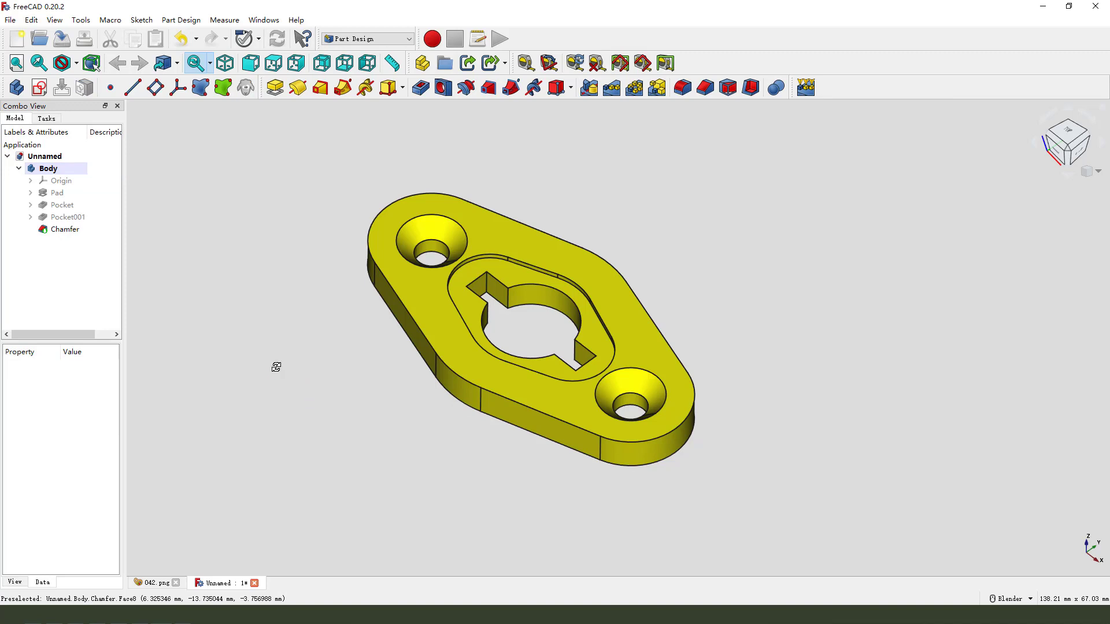
Start face colouring on Chamfer and select both countersinks and the recess wall faces.
{"action": "left_click", "coordinate": [70, 232]}
{"action": "right_click", "coordinate": [69, 232]}
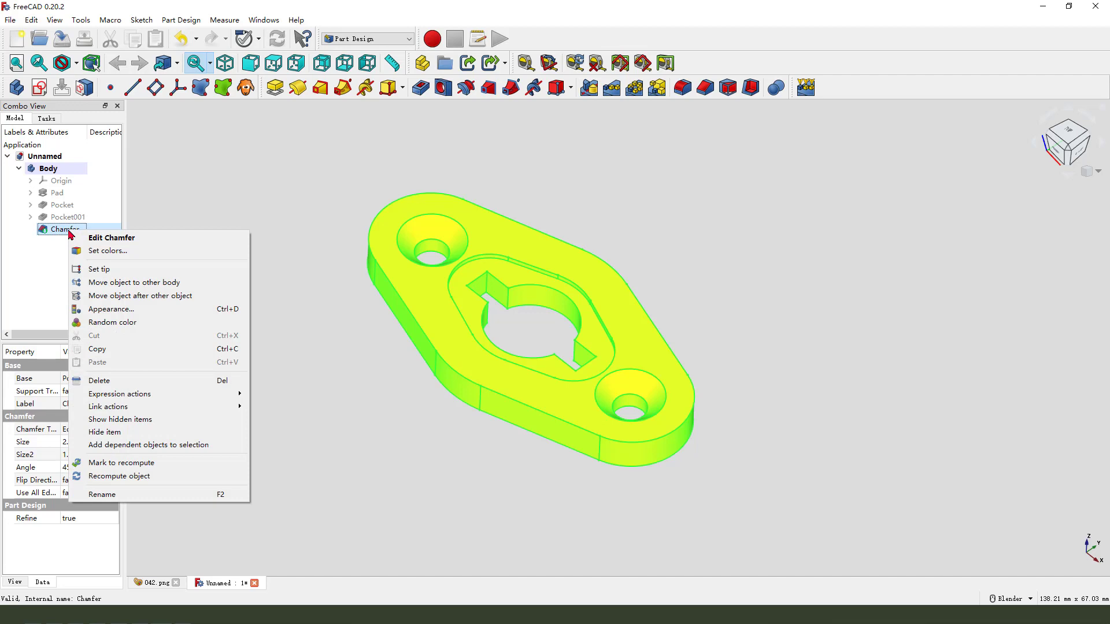
{"action": "left_click", "coordinate": [104, 251]}
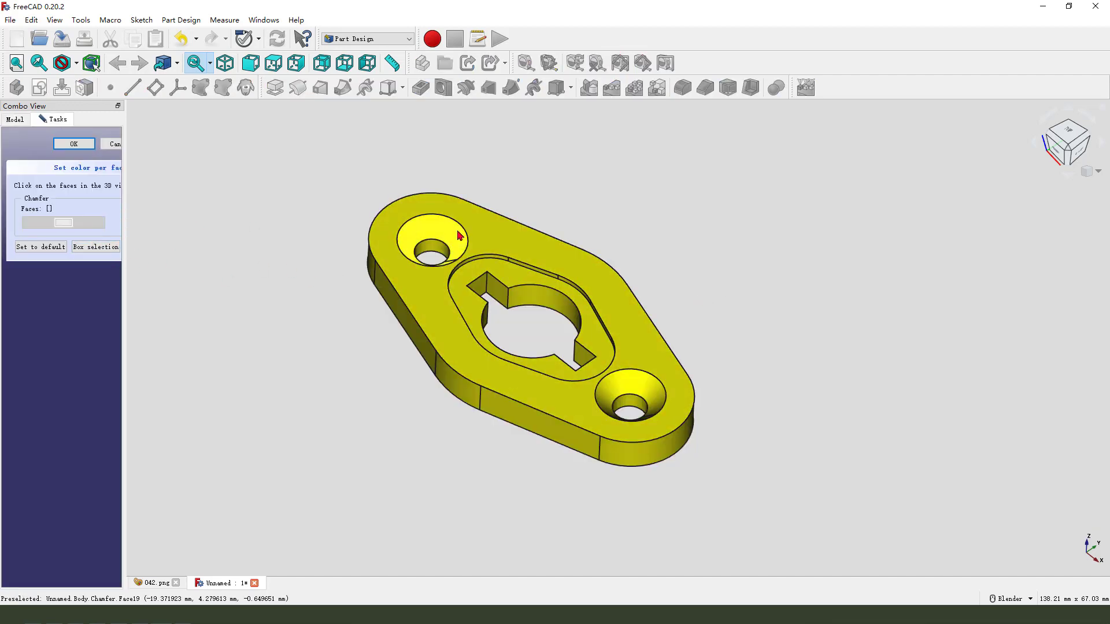
{"action": "left_click", "coordinate": [435, 249]}
{"action": "left_click", "coordinate": [630, 404]}
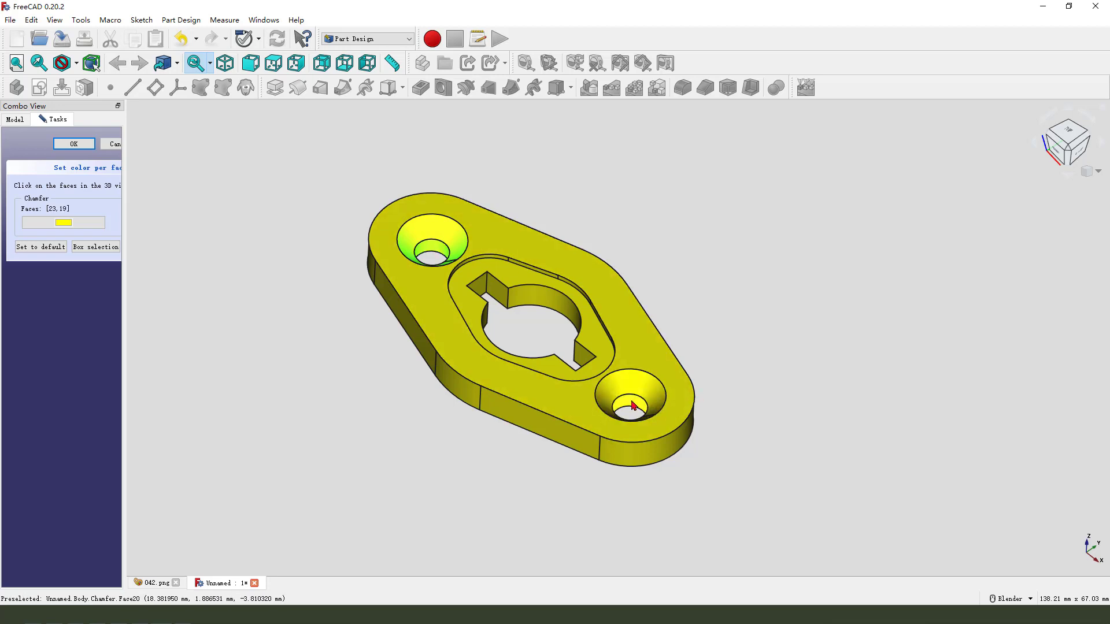
{"action": "scroll", "coordinate": [502, 251], "scroll_direction": "up", "scroll_amount": 3}
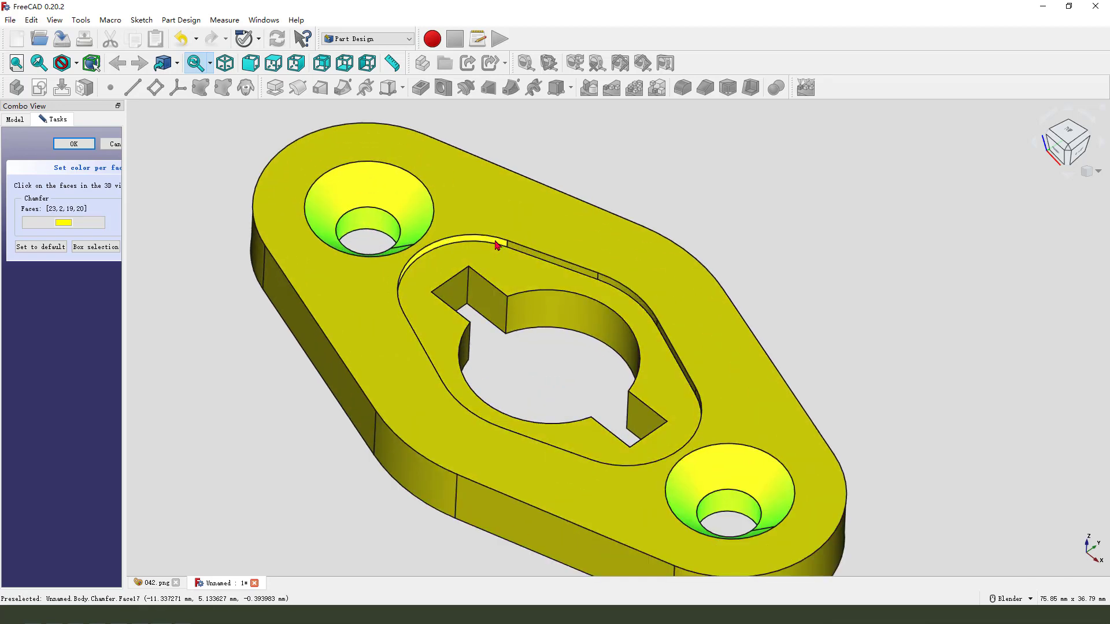
{"action": "left_click", "coordinate": [613, 289]}
{"action": "middle_click_drag", "start_coordinate": [612, 290], "coordinate": [664, 385]}
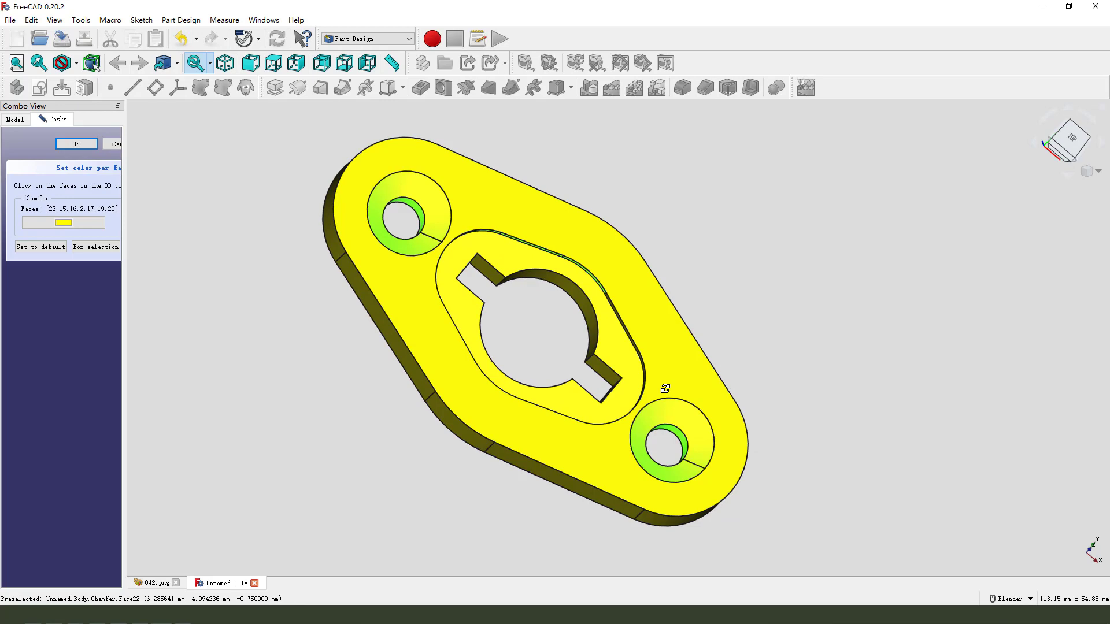
{"action": "scroll", "coordinate": [644, 365], "scroll_direction": "up", "scroll_amount": 3}
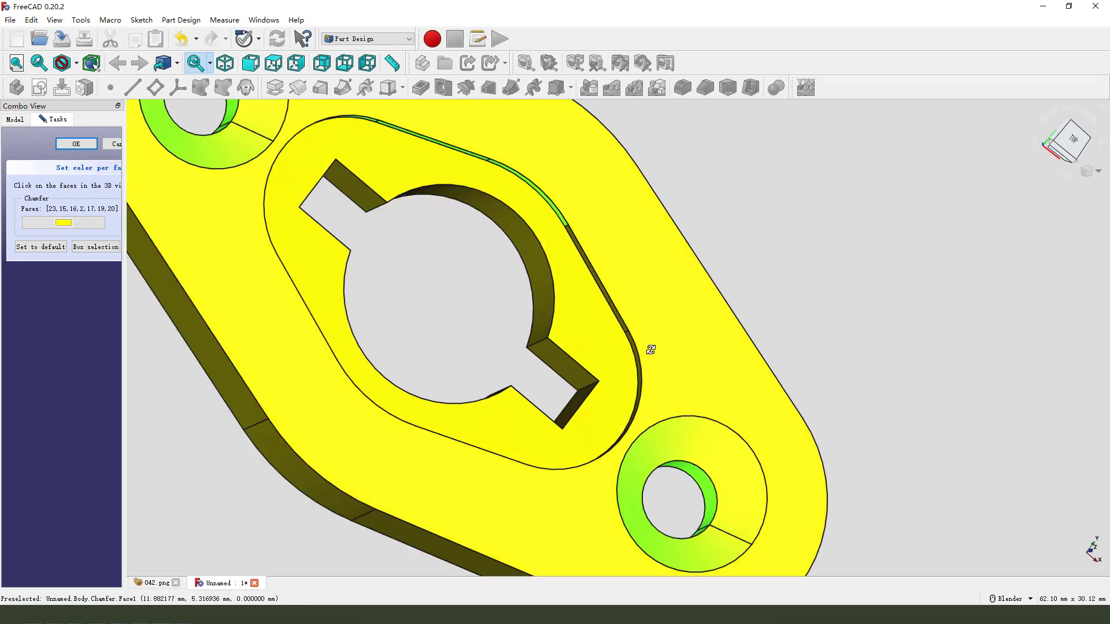
{"action": "middle_click_drag", "start_coordinate": [650, 349], "coordinate": [656, 347]}
{"action": "scroll", "coordinate": [561, 305], "scroll_direction": "up", "scroll_amount": 3}
{"action": "left_click", "coordinate": [572, 330]}
{"action": "scroll", "coordinate": [588, 277], "scroll_direction": "down", "scroll_amount": 3}
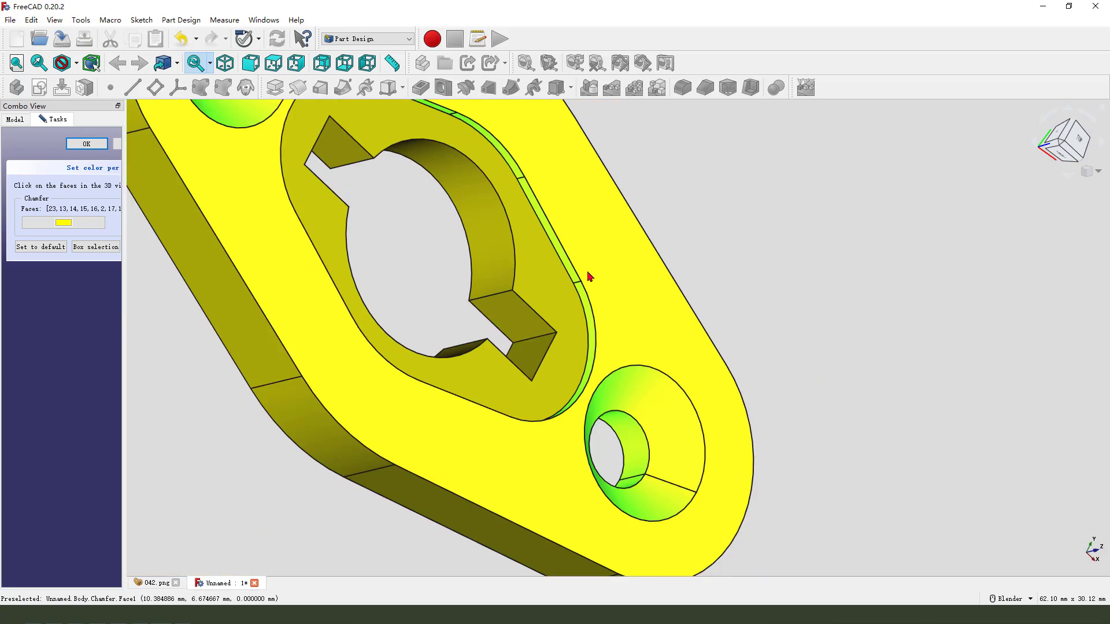
{"action": "scroll", "coordinate": [589, 277], "scroll_direction": "down", "scroll_amount": 3}
Add the key slot faces and the keyed hole's inner faces to the selection.
{"action": "mouse_move", "coordinate": [588, 277]}
{"action": "middle_mouse_down"}
{"action": "mouse_move", "coordinate": [565, 367]}
{"action": "mouse_move", "coordinate": [512, 437]}
{"action": "middle_mouse_up"}
{"action": "scroll", "coordinate": [492, 396], "scroll_direction": "up", "scroll_amount": 3}
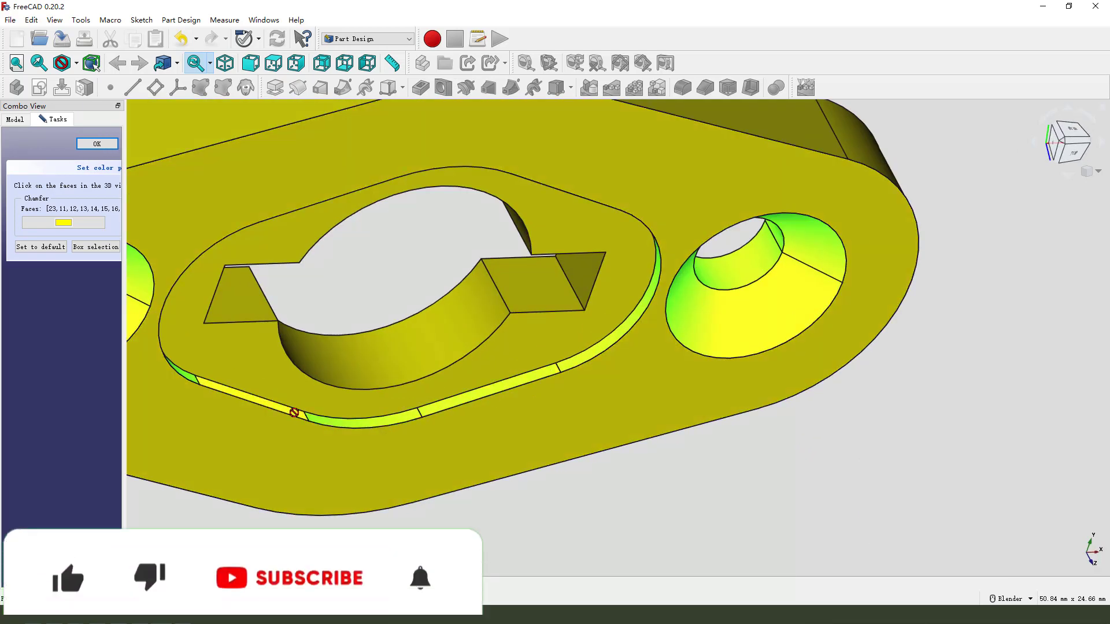
{"action": "scroll", "coordinate": [297, 416], "scroll_direction": "down", "scroll_amount": 3}
{"action": "mouse_move", "coordinate": [488, 421]}
{"action": "middle_mouse_down"}
{"action": "mouse_move", "coordinate": [459, 347]}
{"action": "mouse_move", "coordinate": [482, 389]}
{"action": "middle_mouse_up"}
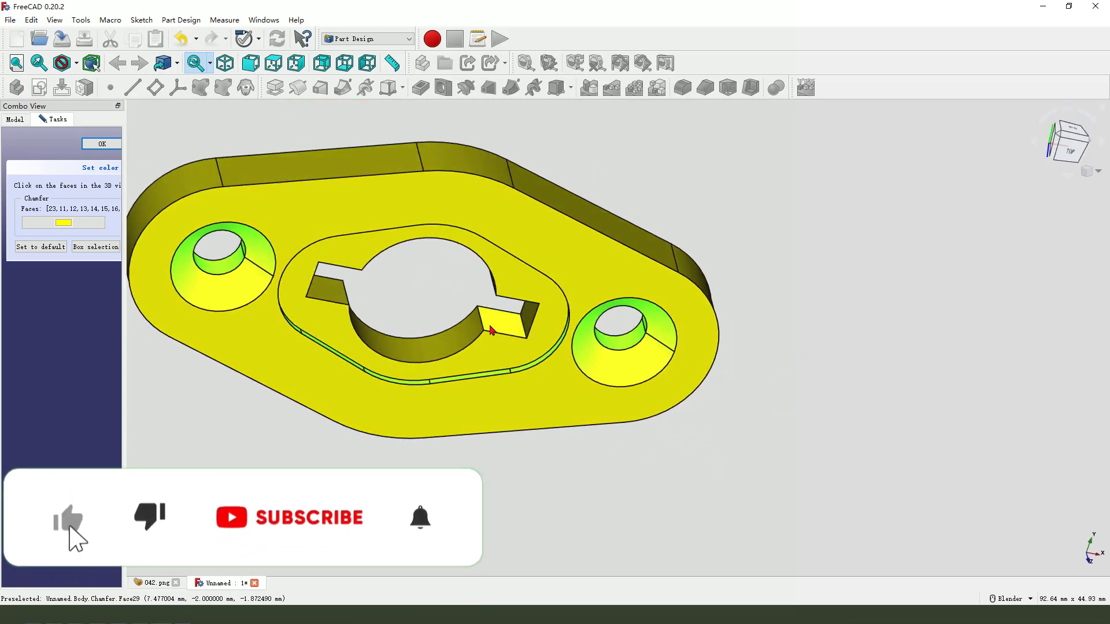
{"action": "left_click", "coordinate": [377, 318]}
{"action": "left_click", "coordinate": [401, 336]}
{"action": "mouse_move", "coordinate": [401, 335]}
{"action": "middle_mouse_down"}
{"action": "mouse_move", "coordinate": [345, 230]}
{"action": "mouse_move", "coordinate": [391, 227]}
{"action": "middle_mouse_up"}
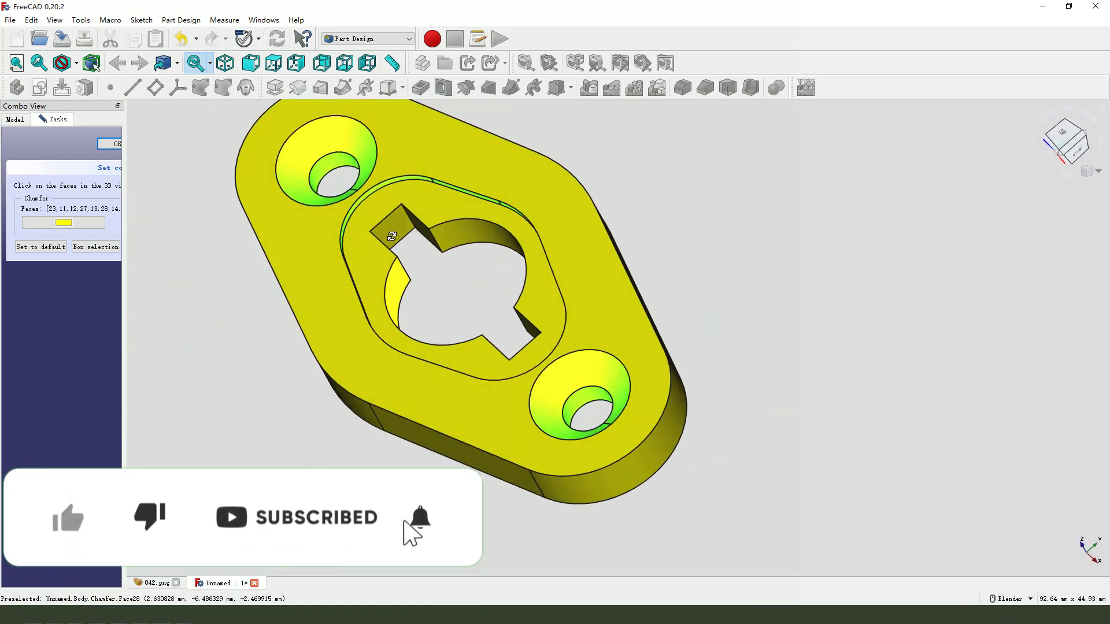
{"action": "left_click", "coordinate": [394, 230]}
{"action": "left_click", "coordinate": [428, 238]}
{"action": "left_click", "coordinate": [457, 246]}
{"action": "mouse_move", "coordinate": [457, 246]}
{"action": "middle_mouse_down"}
{"action": "mouse_move", "coordinate": [550, 321]}
{"action": "mouse_move", "coordinate": [523, 394]}
{"action": "mouse_move", "coordinate": [461, 314]}
{"action": "mouse_move", "coordinate": [445, 250]}
{"action": "middle_mouse_up"}
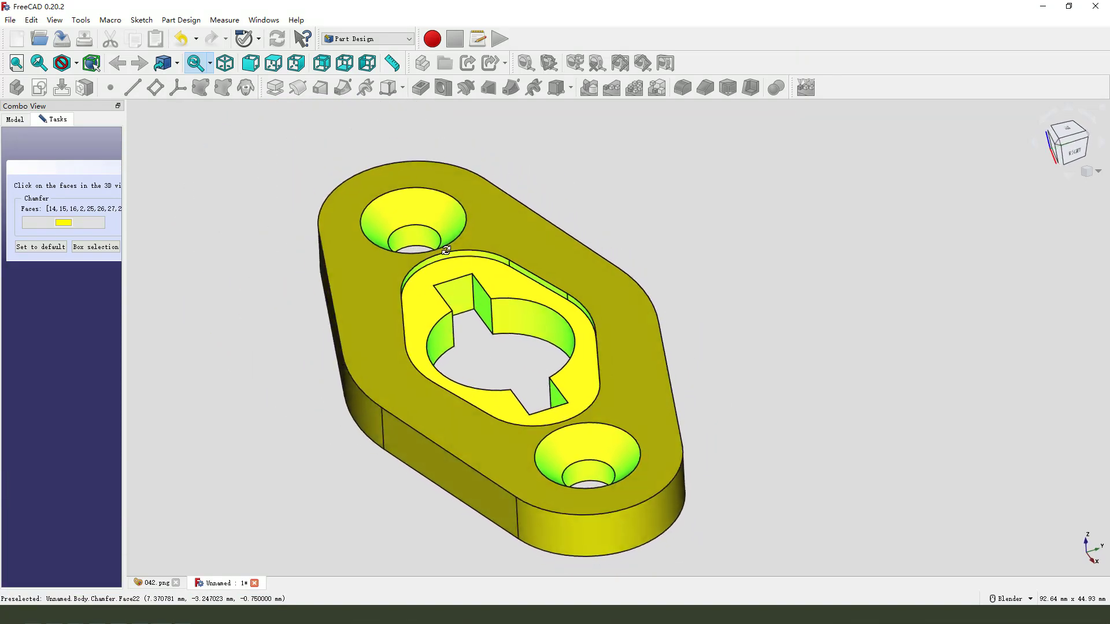
Colour all the selected faces red and confirm the face colouring.
{"action": "left_click", "coordinate": [72, 227]}
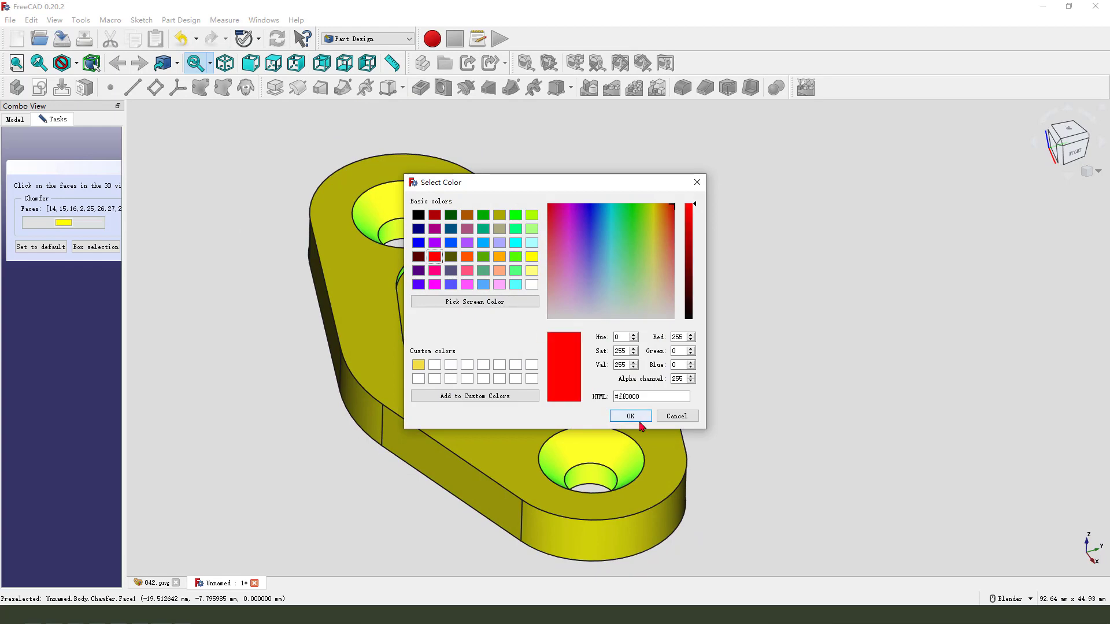
{"action": "left_click", "coordinate": [612, 416]}
{"action": "left_click", "coordinate": [74, 144]}
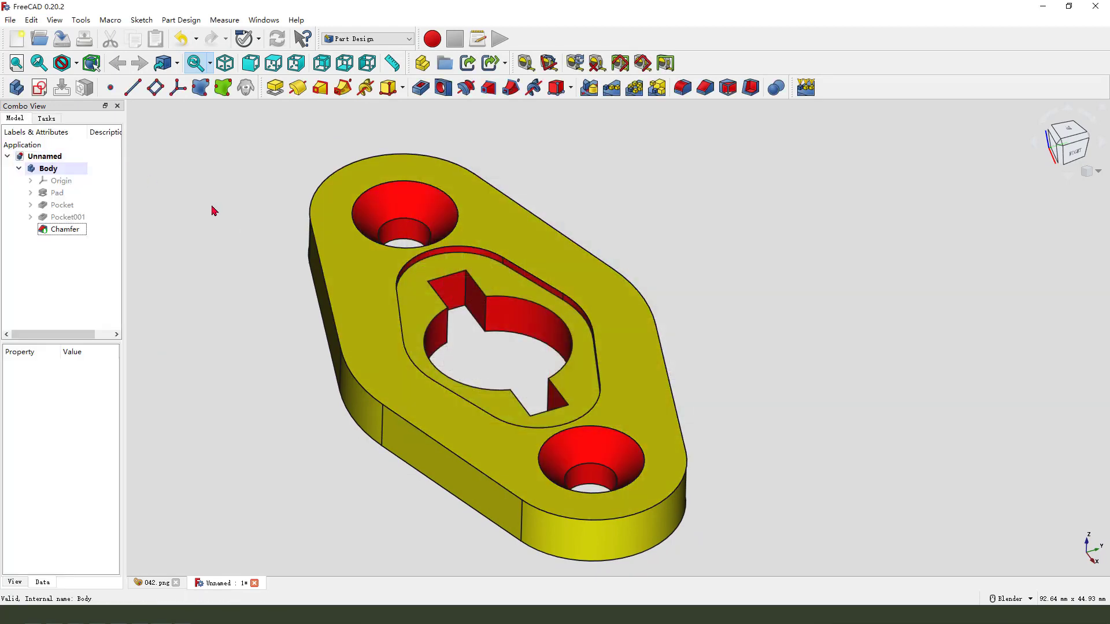